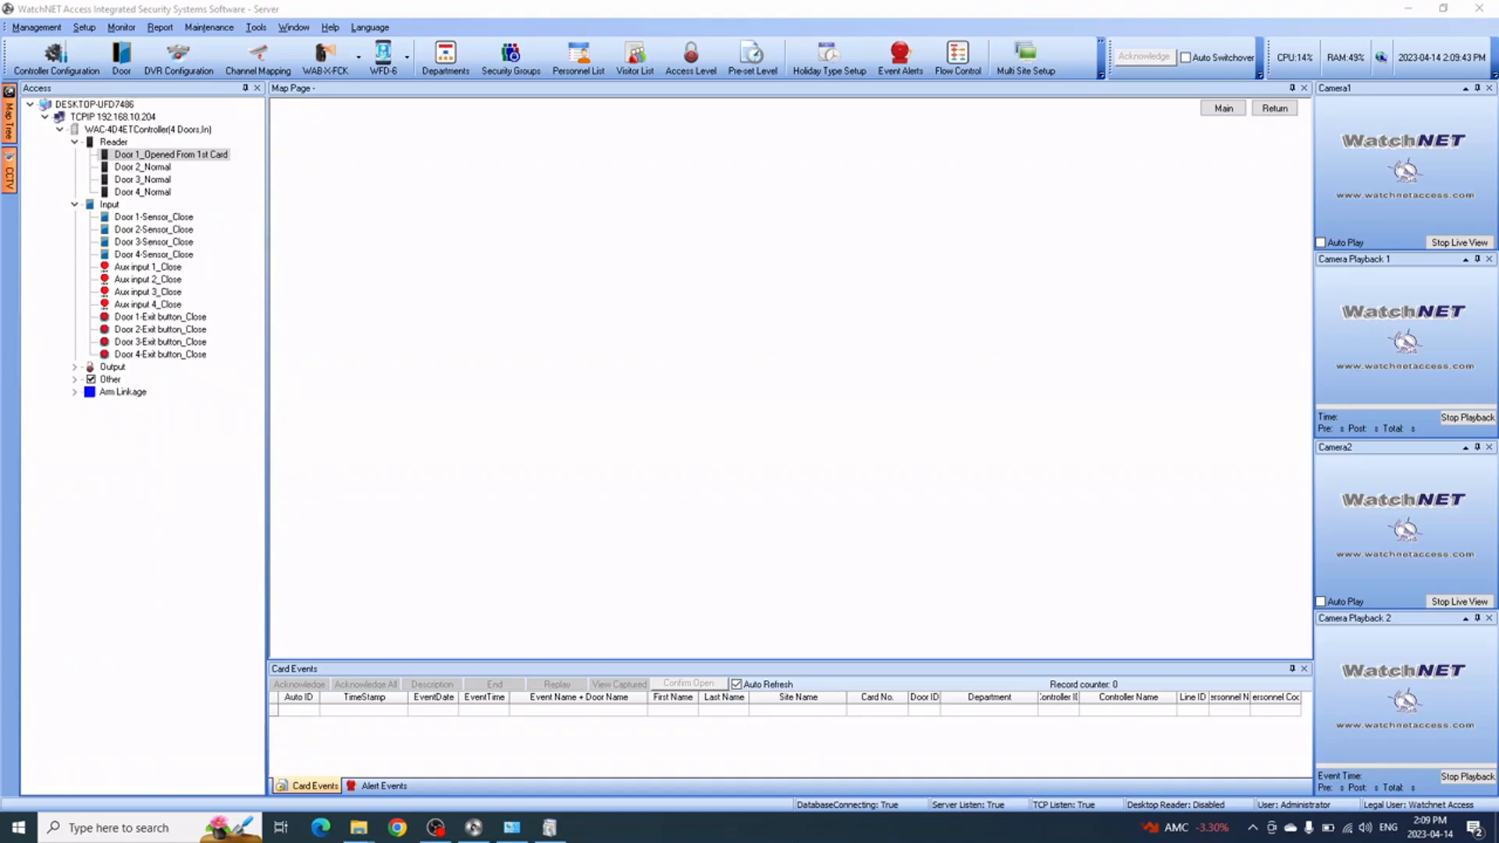
Reopen Programs and Features and review the enabled IIS components in Windows Features
mouse_move(435, 827)
left_click(512, 829)
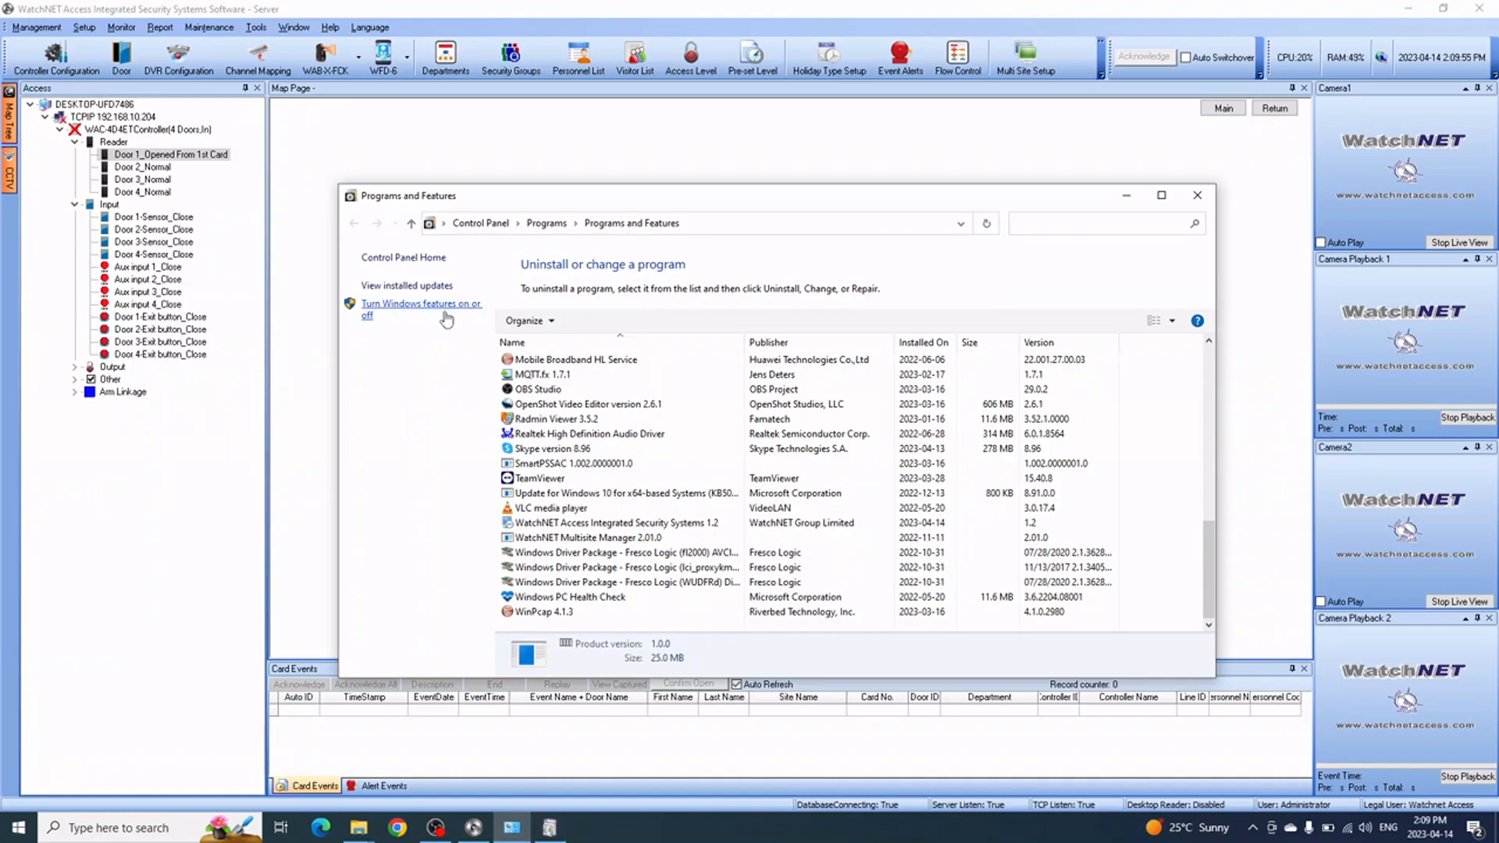
left_click(549, 828)
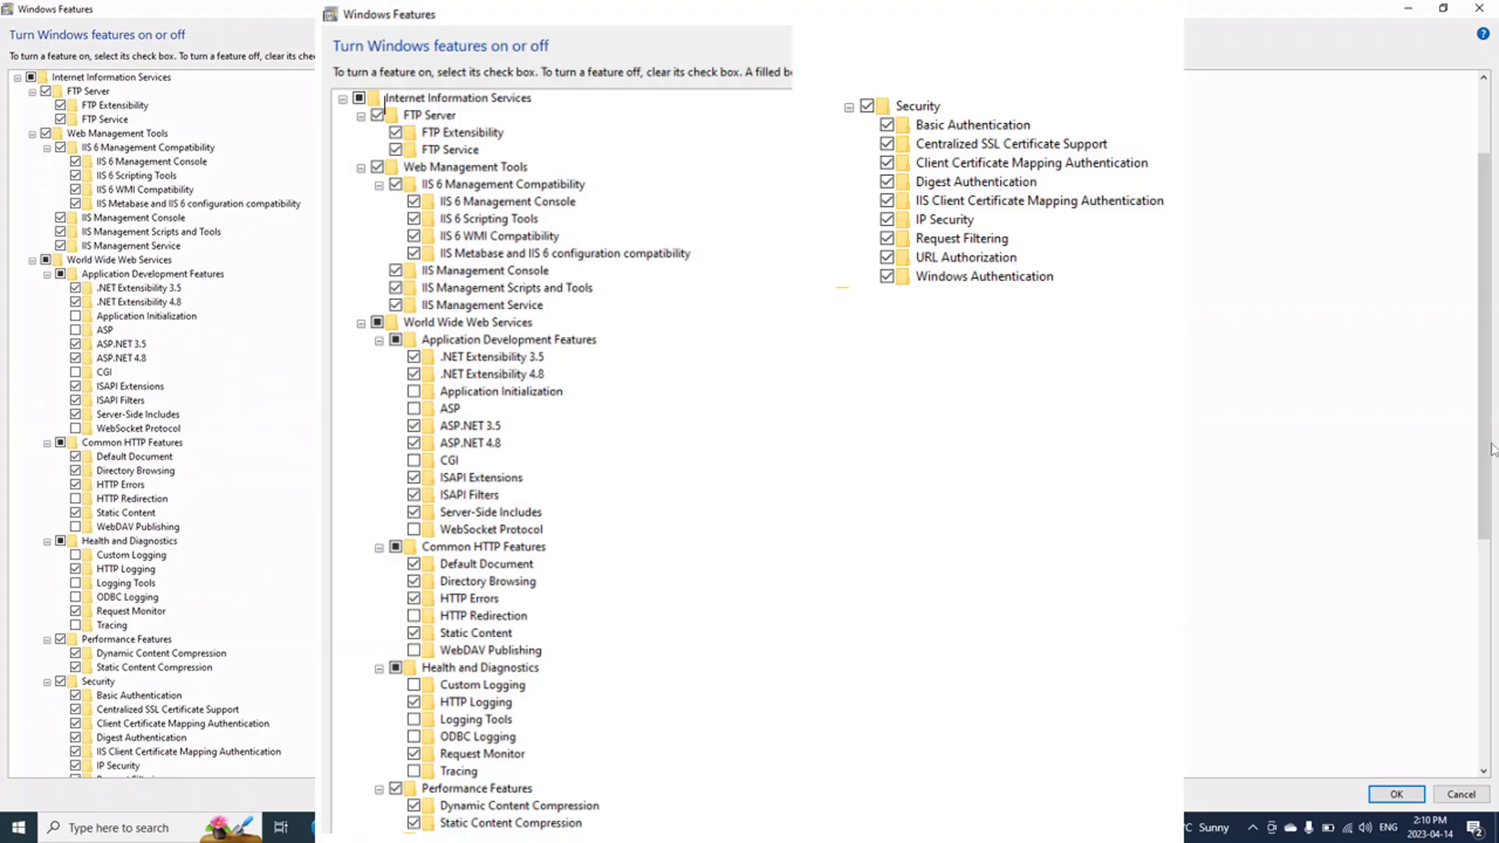
left_click_drag(1486, 451, 1487, 442)
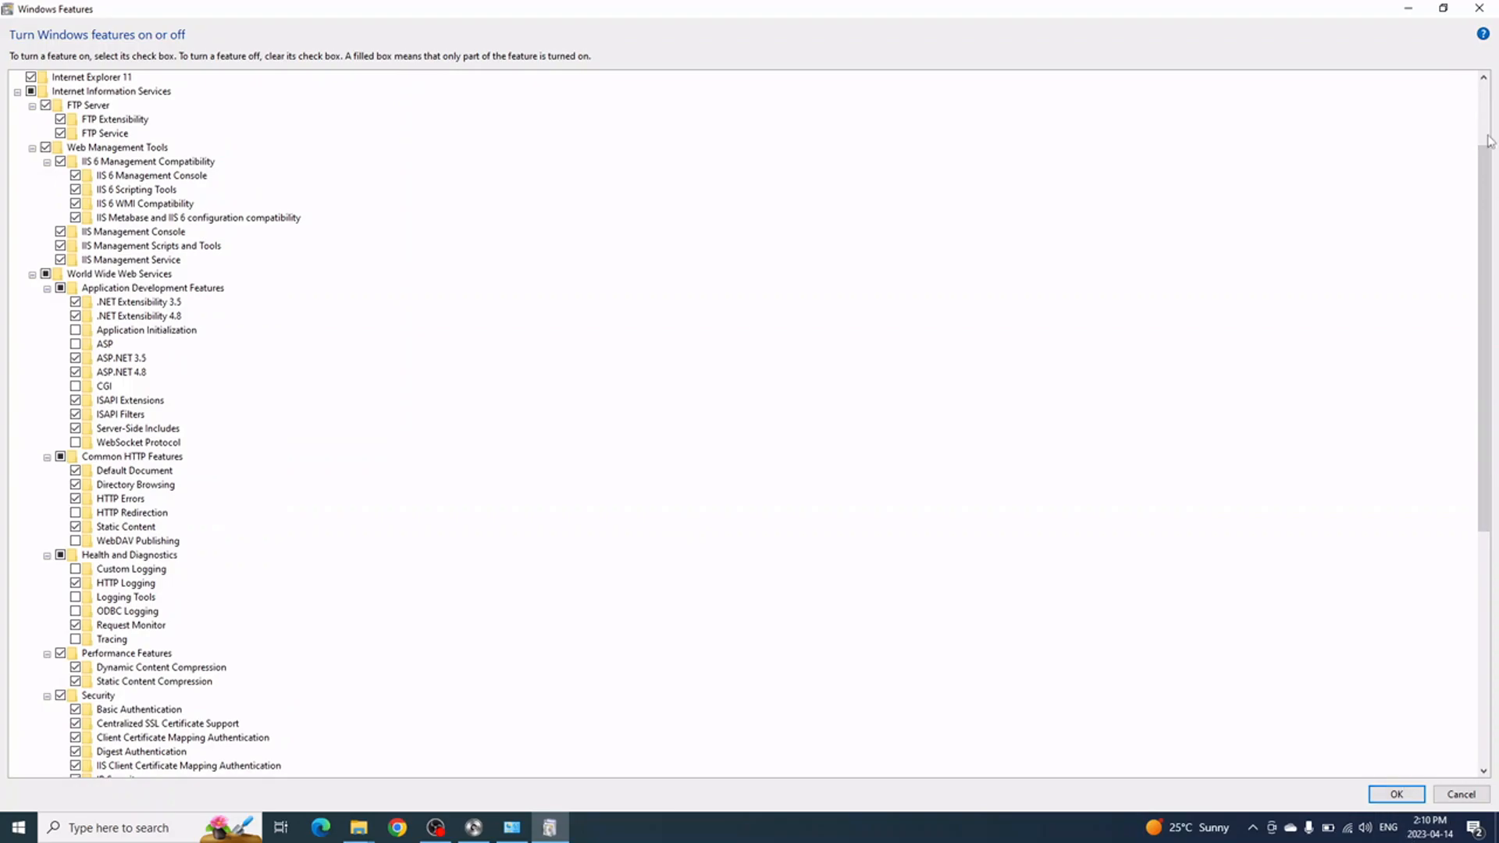
Close Windows Features and run setup from the WA Web Service installation folder
left_click(1477, 9)
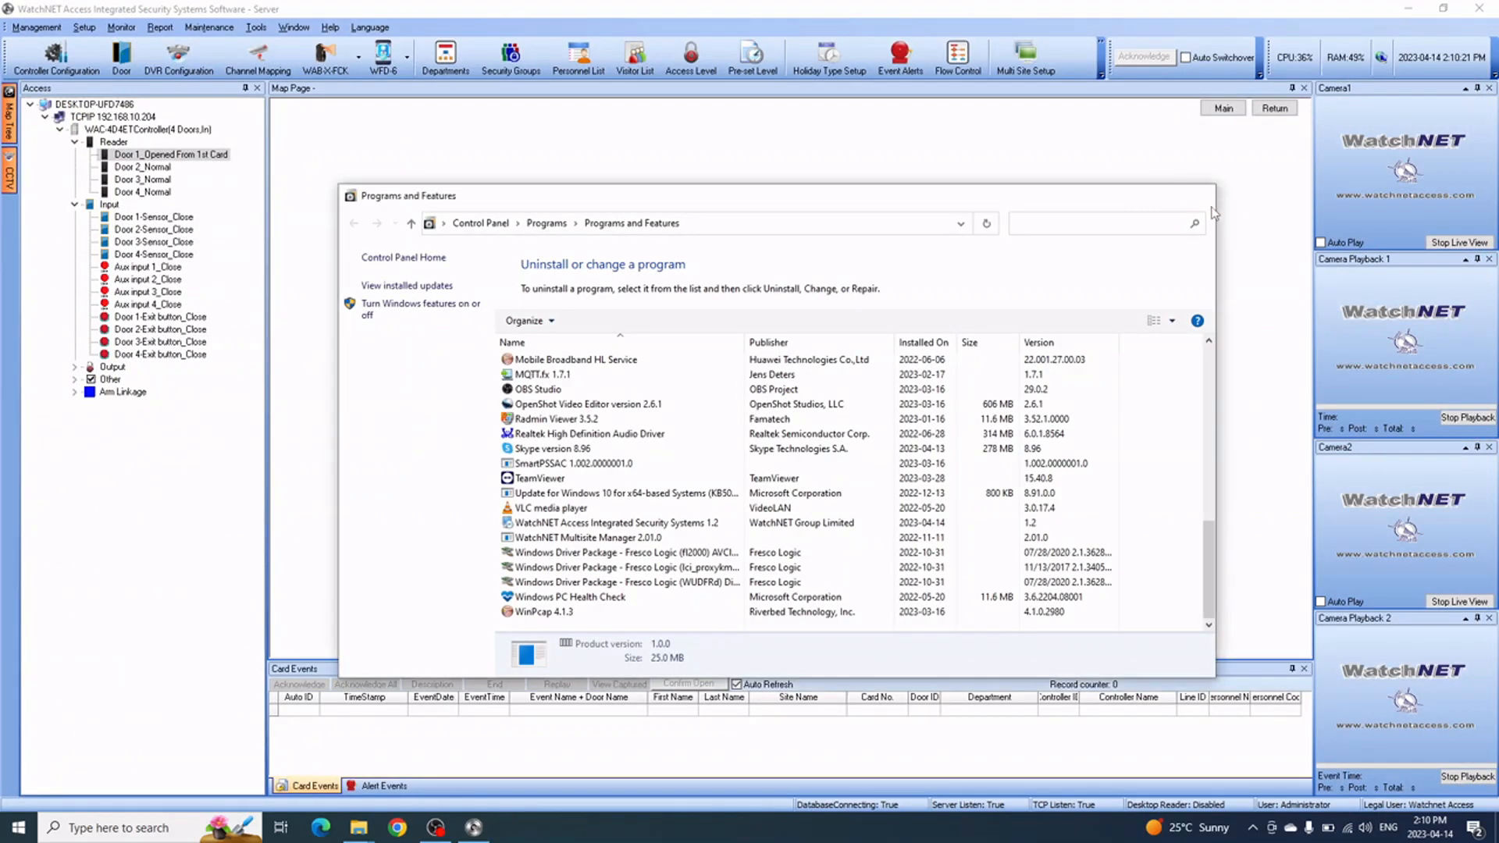
mouse_move(357, 834)
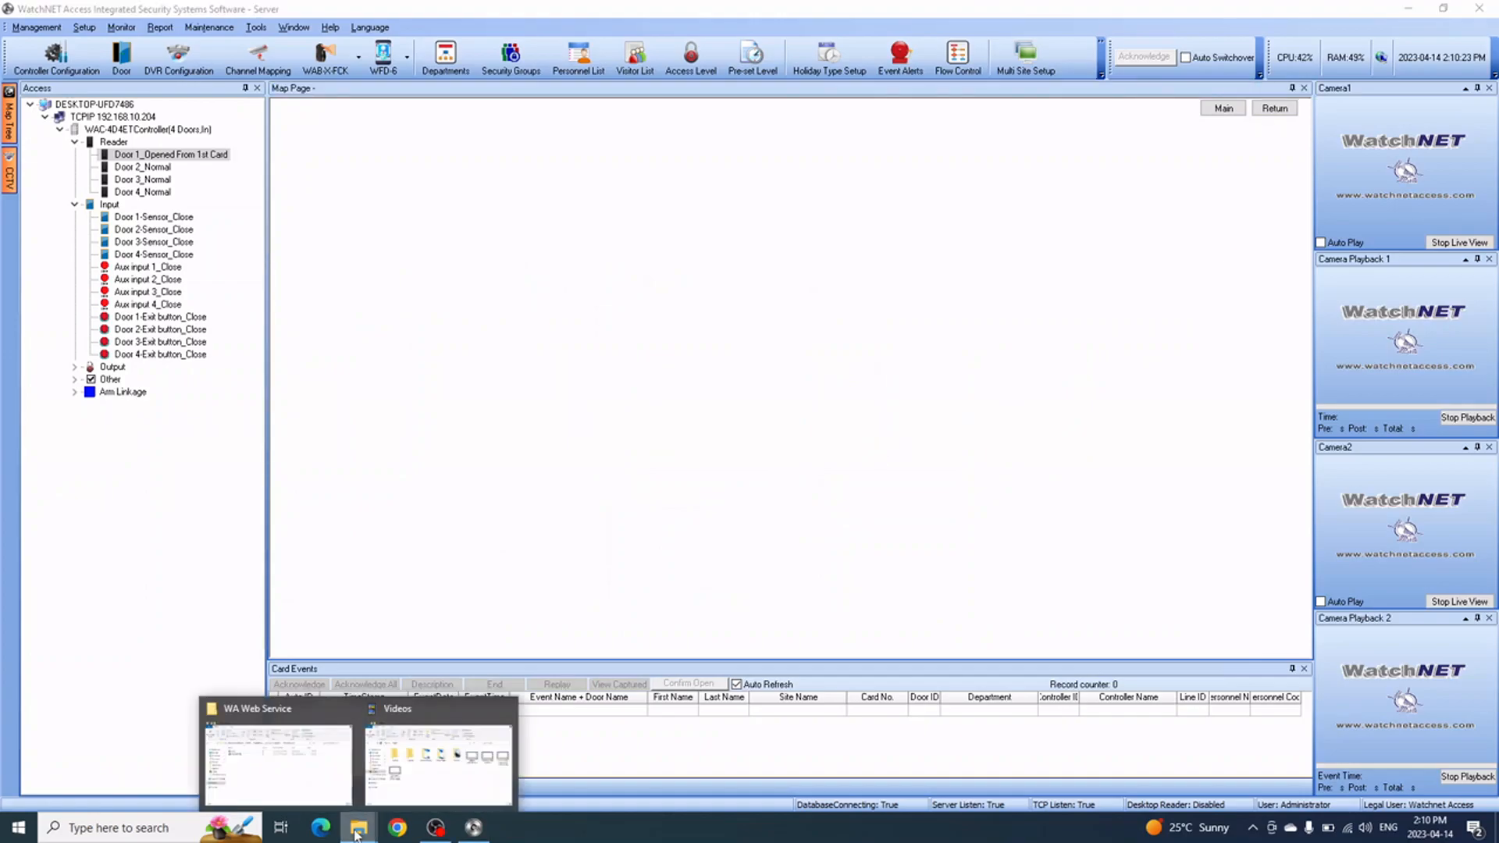
left_click(265, 753)
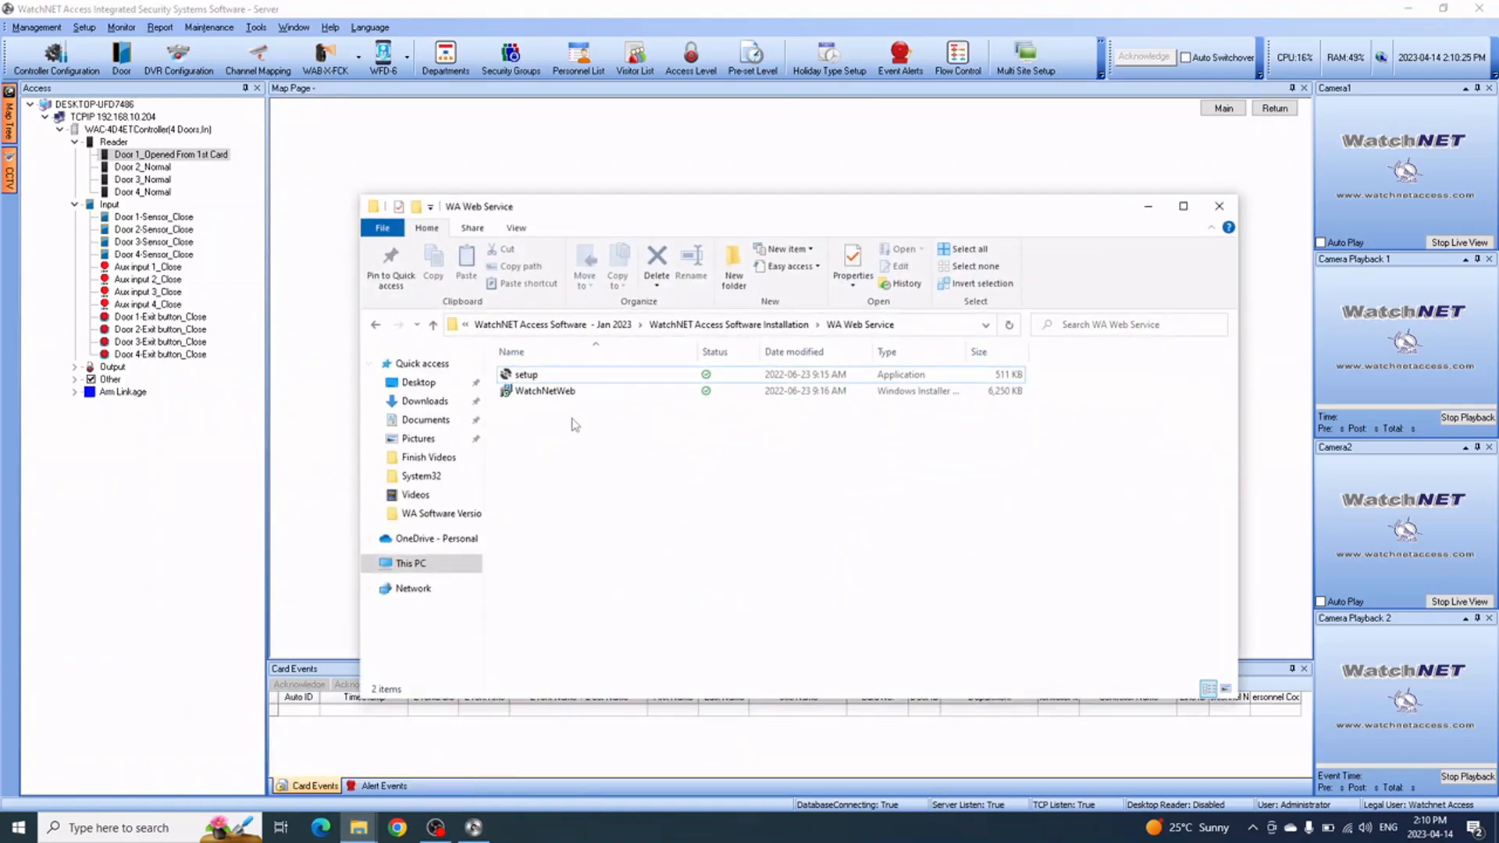
left_click(721, 326)
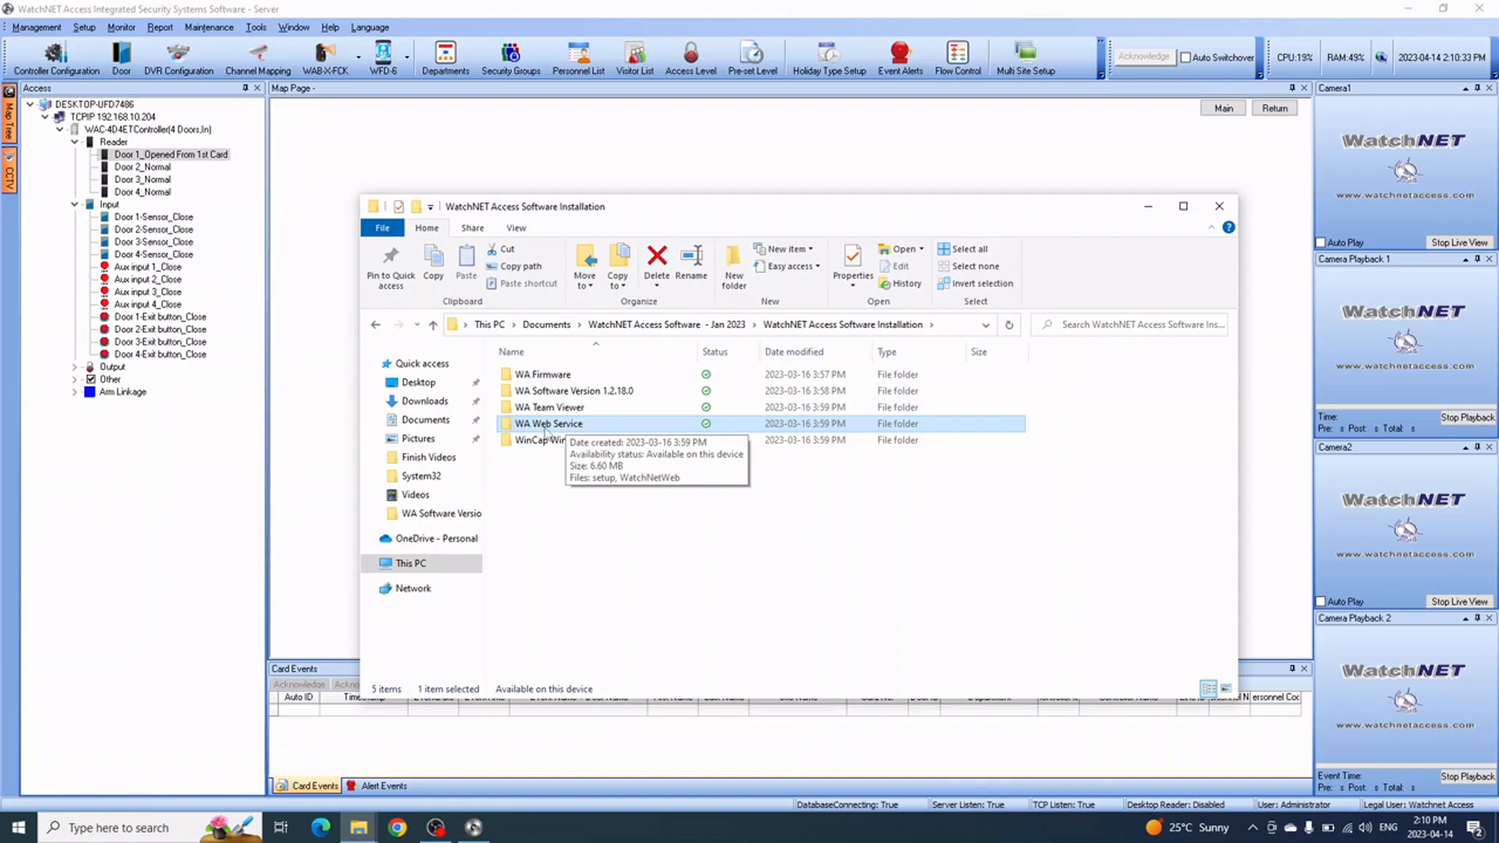
double_click(572, 428)
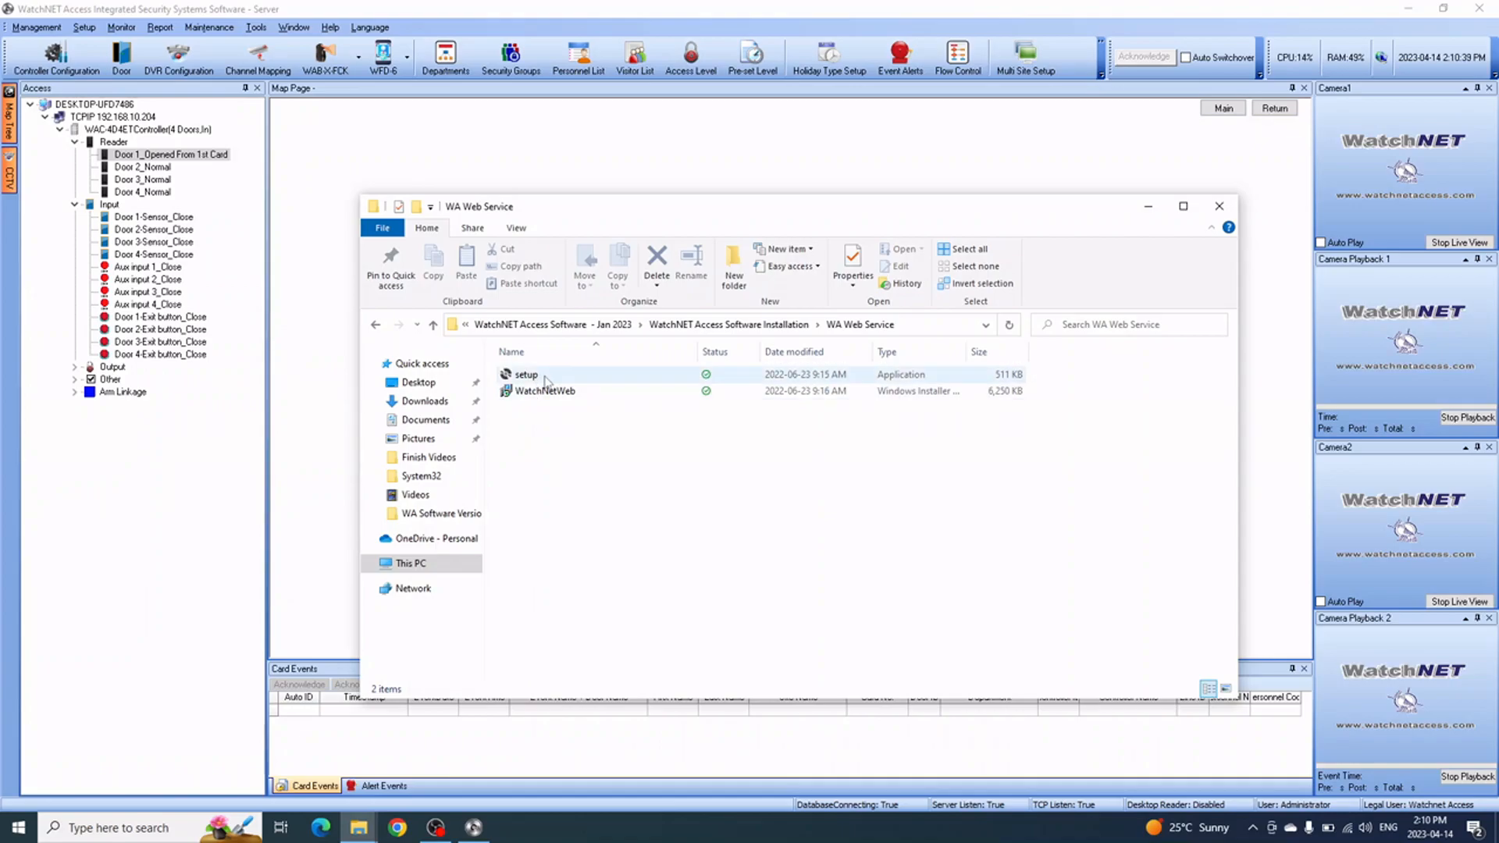
double_click(546, 376)
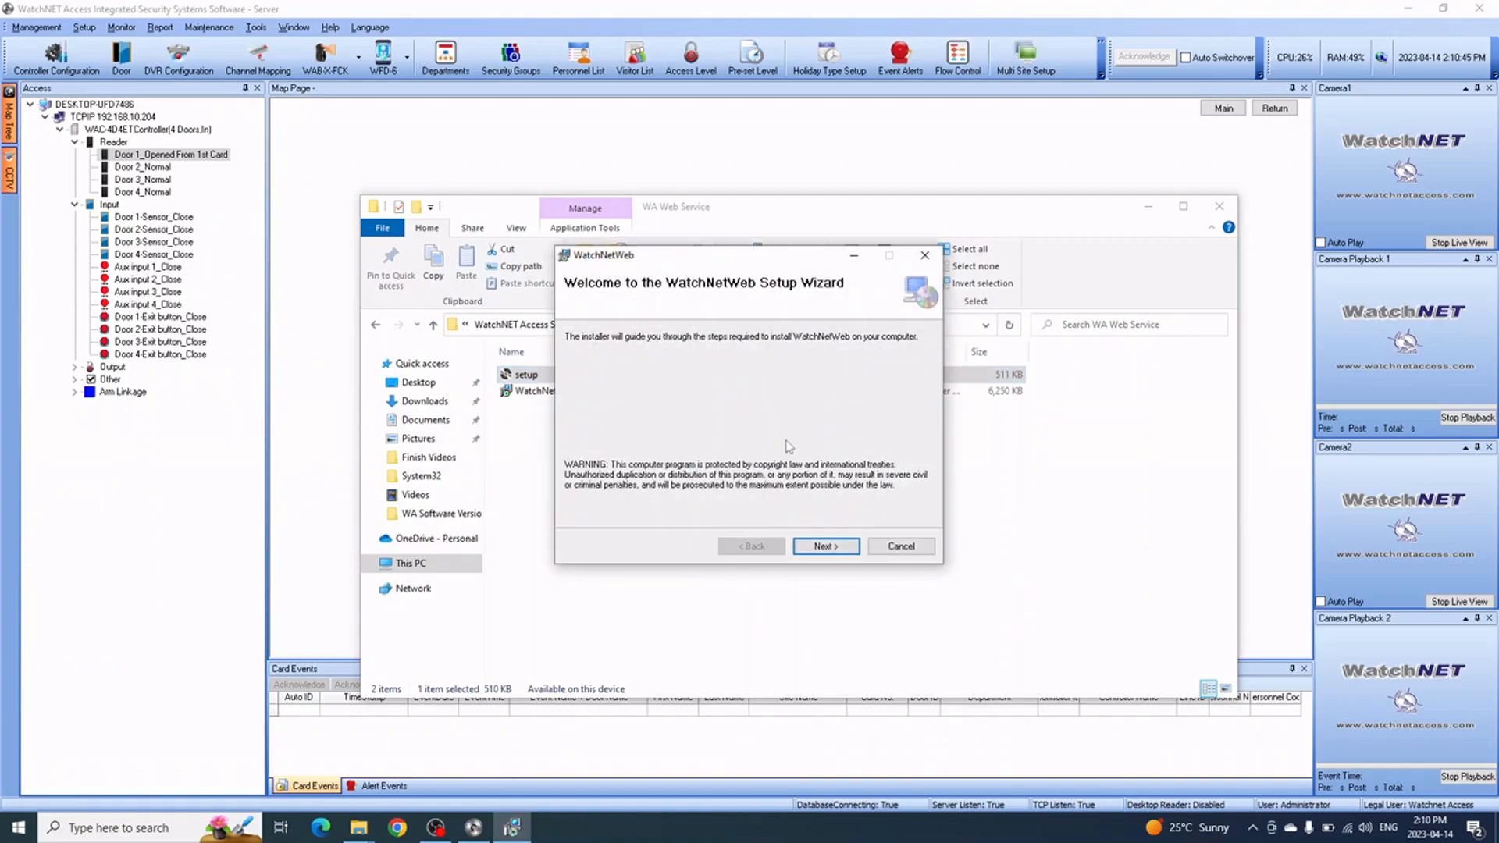
Advance the WatchNetWeb installer past the welcome page, then switch back to WatchNET Access
left_click(828, 546)
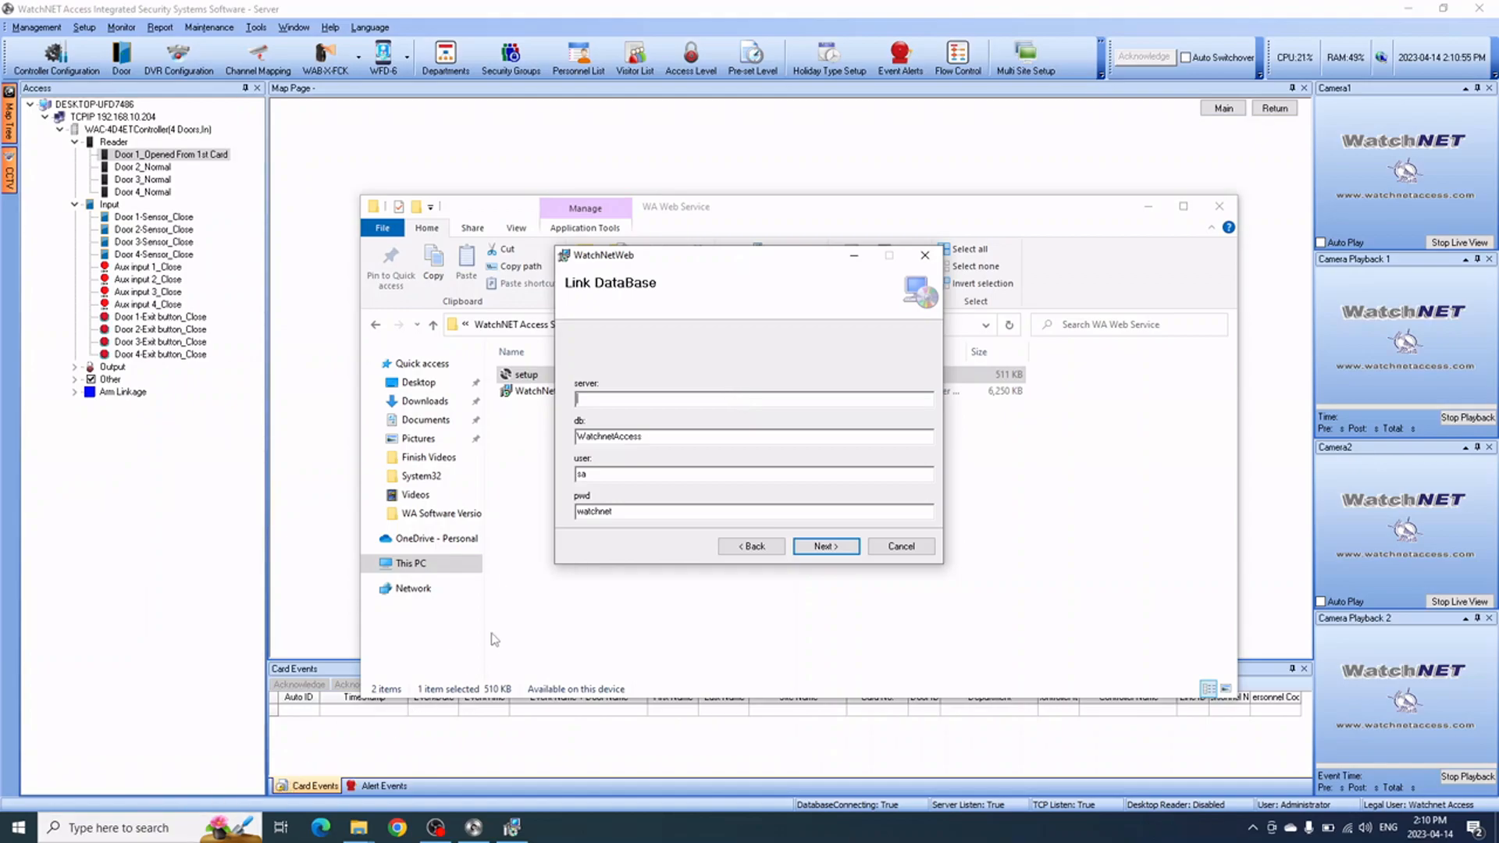
left_click(149, 597)
Copy the MS SQL server name from WatchNET Access's Change Database settings and return to the installer
left_click(57, 30)
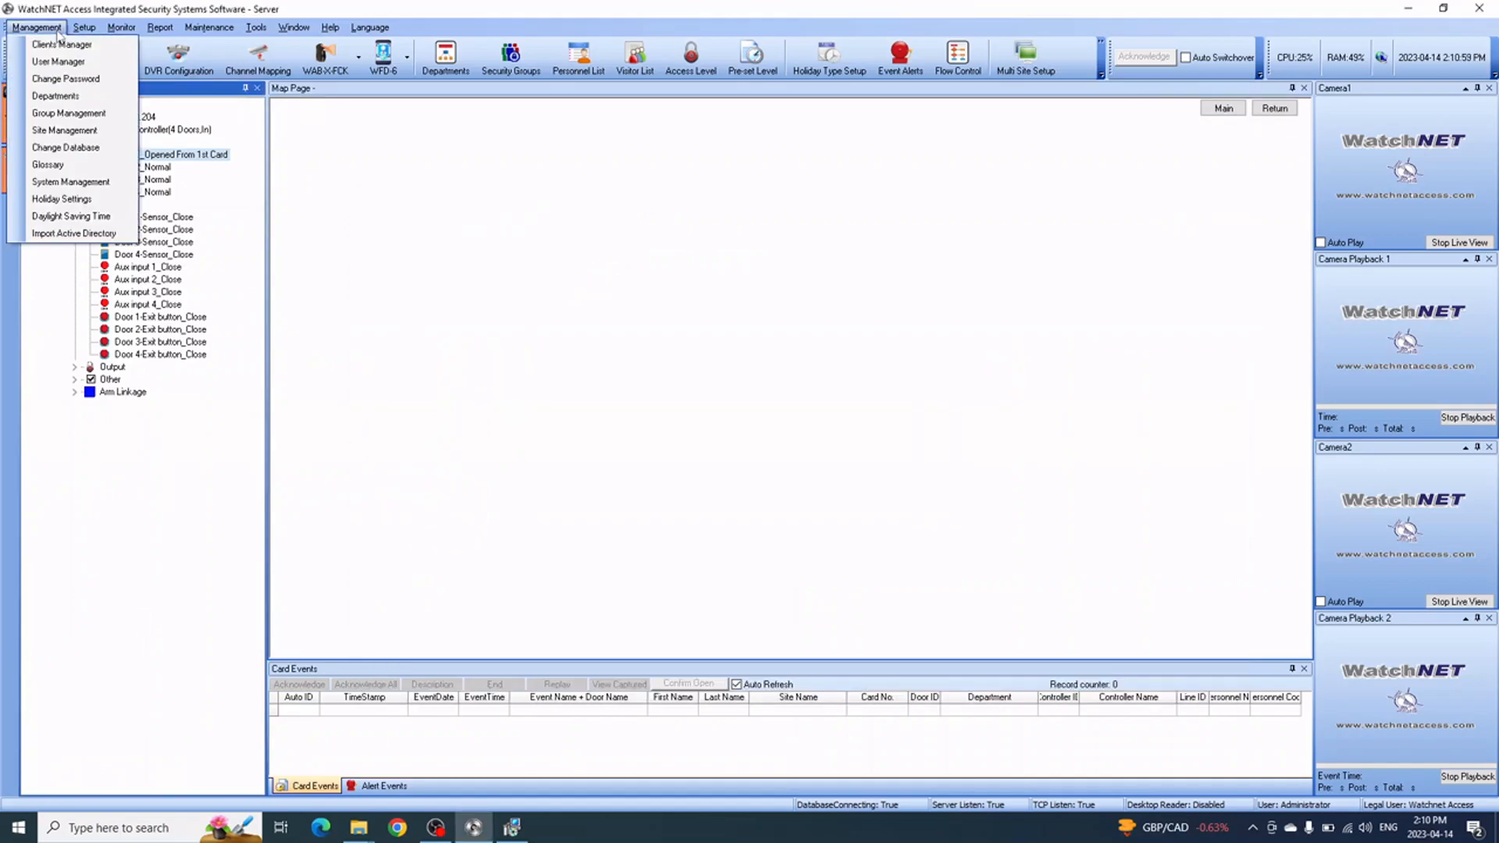
left_click(67, 149)
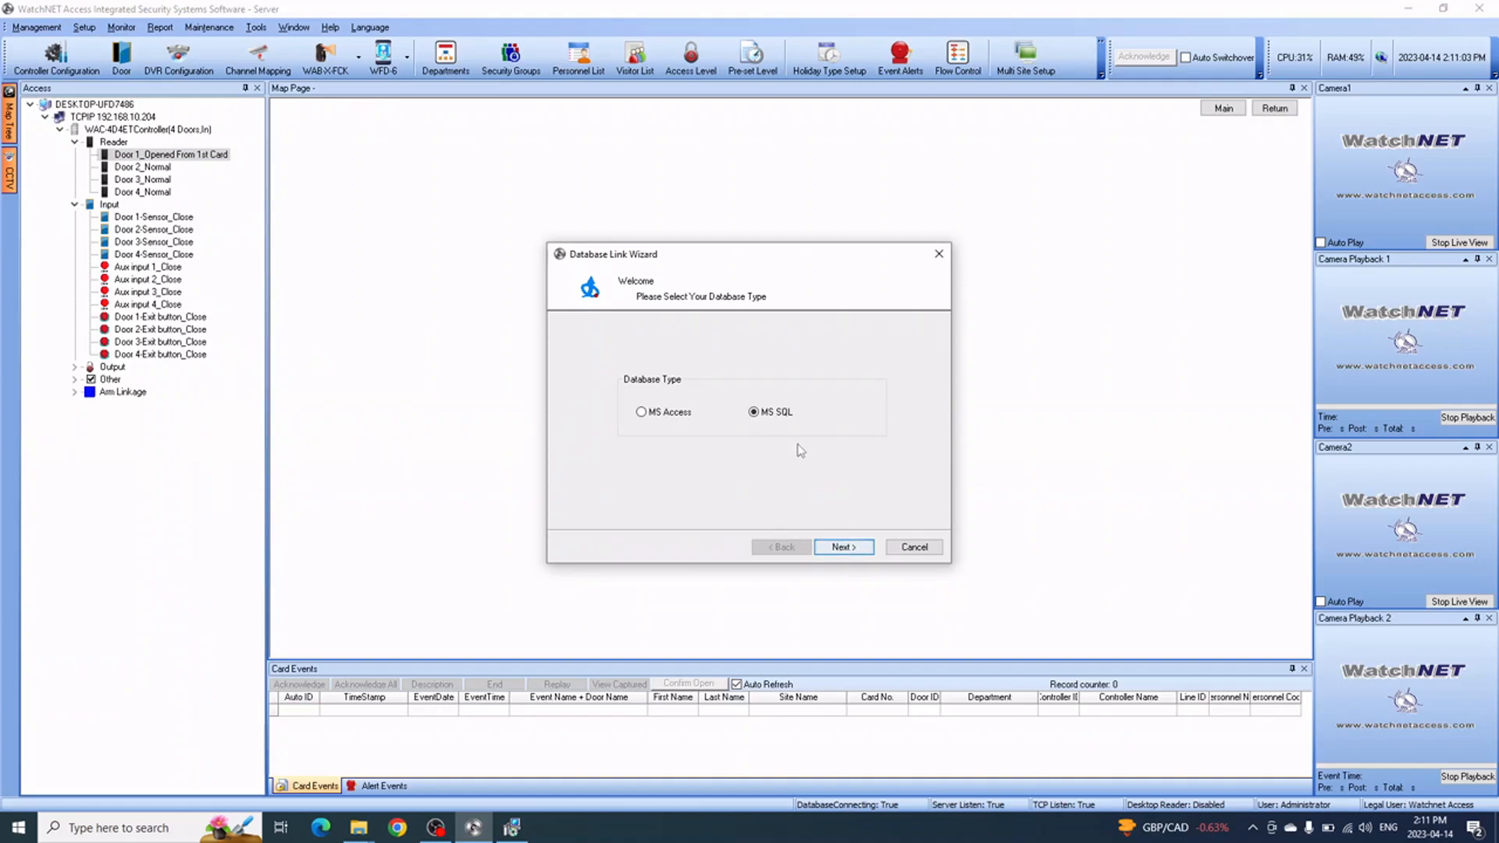
left_click(855, 546)
left_click(861, 549)
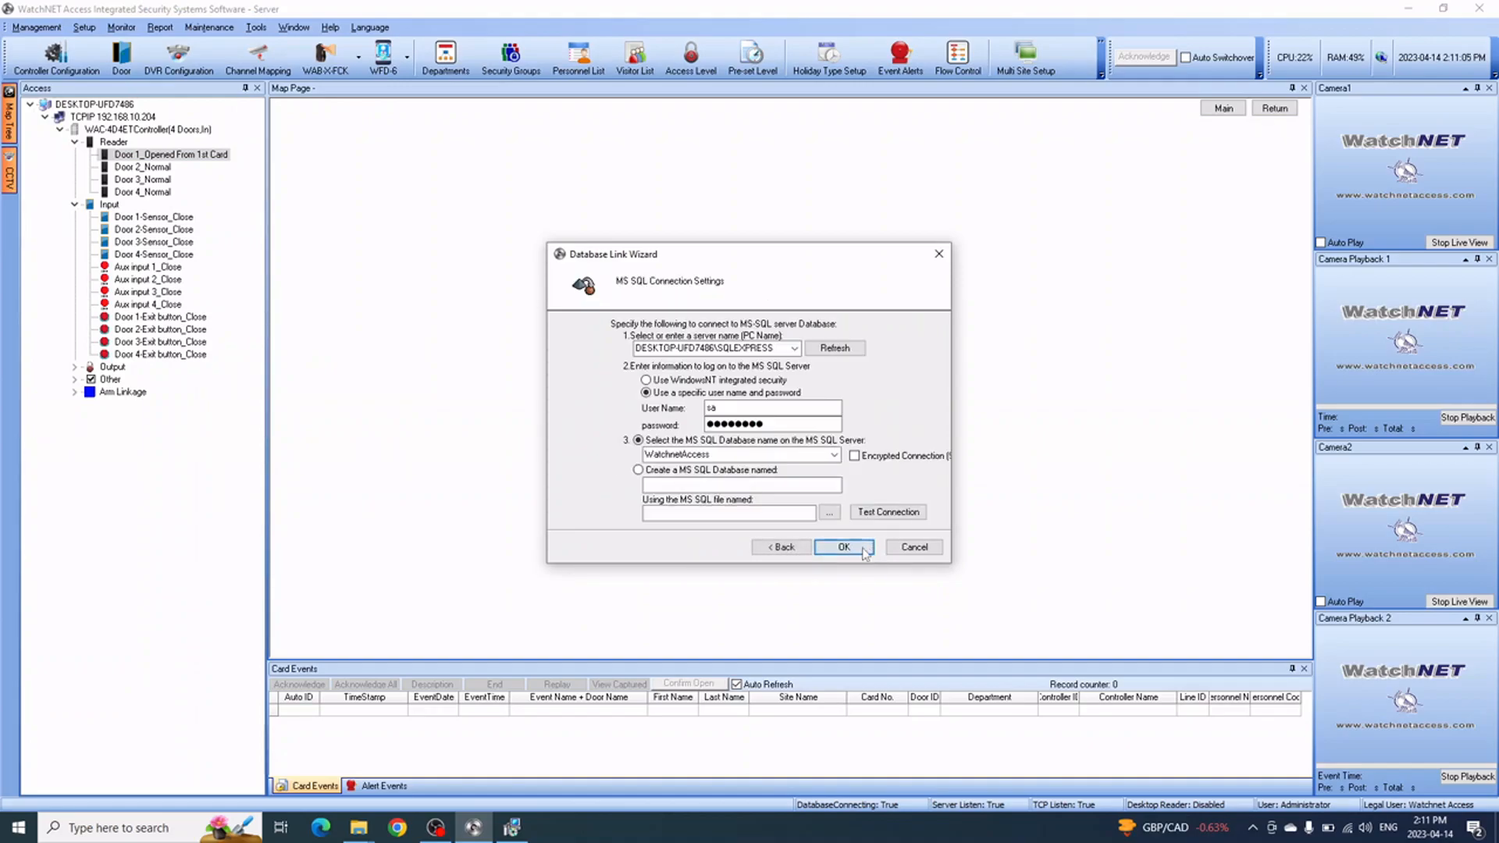
right_click(698, 351)
left_click(728, 405)
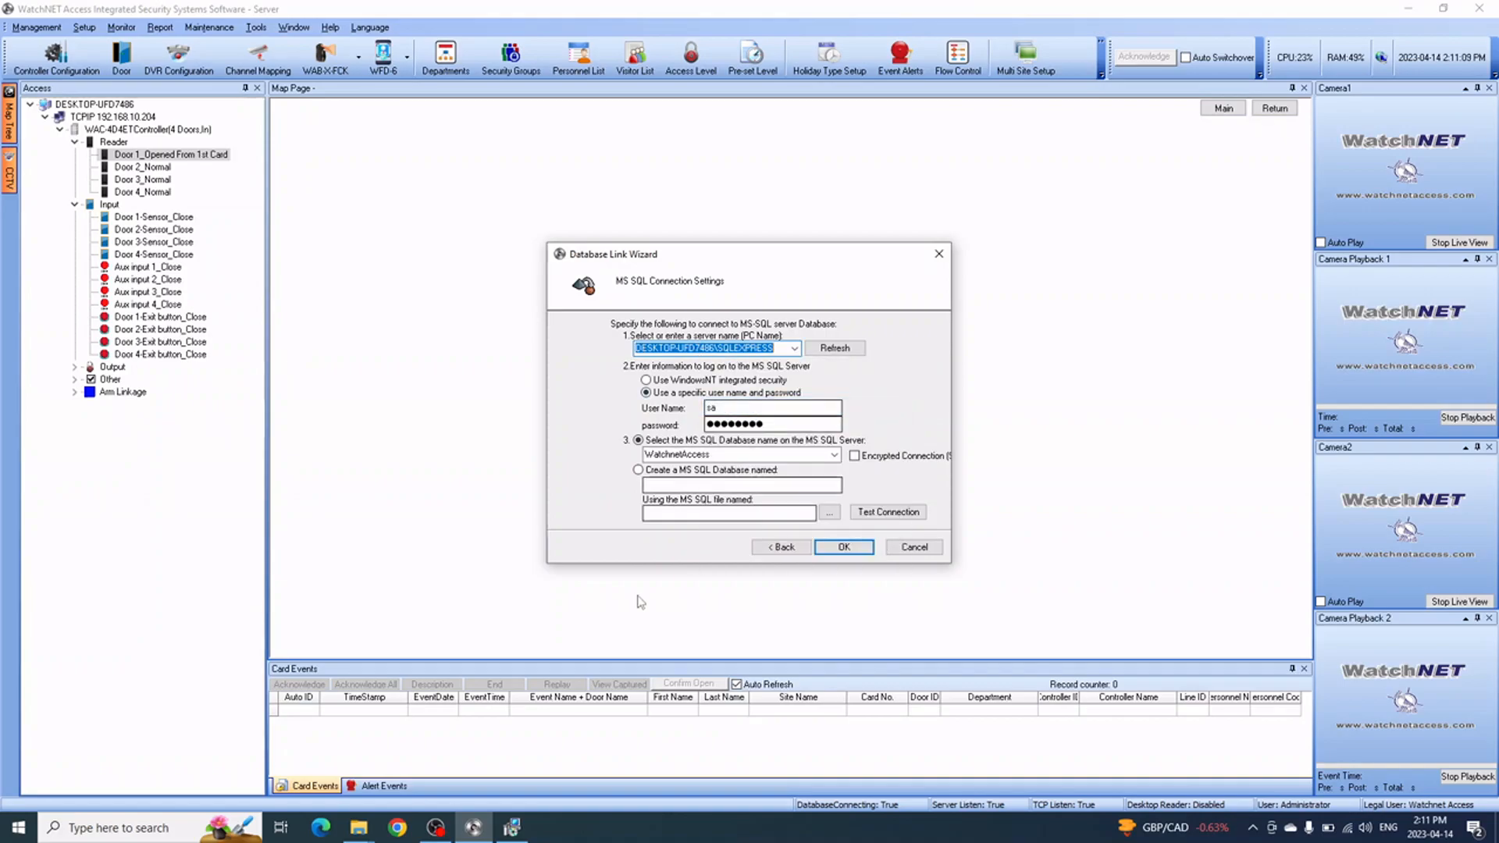
left_click(512, 828)
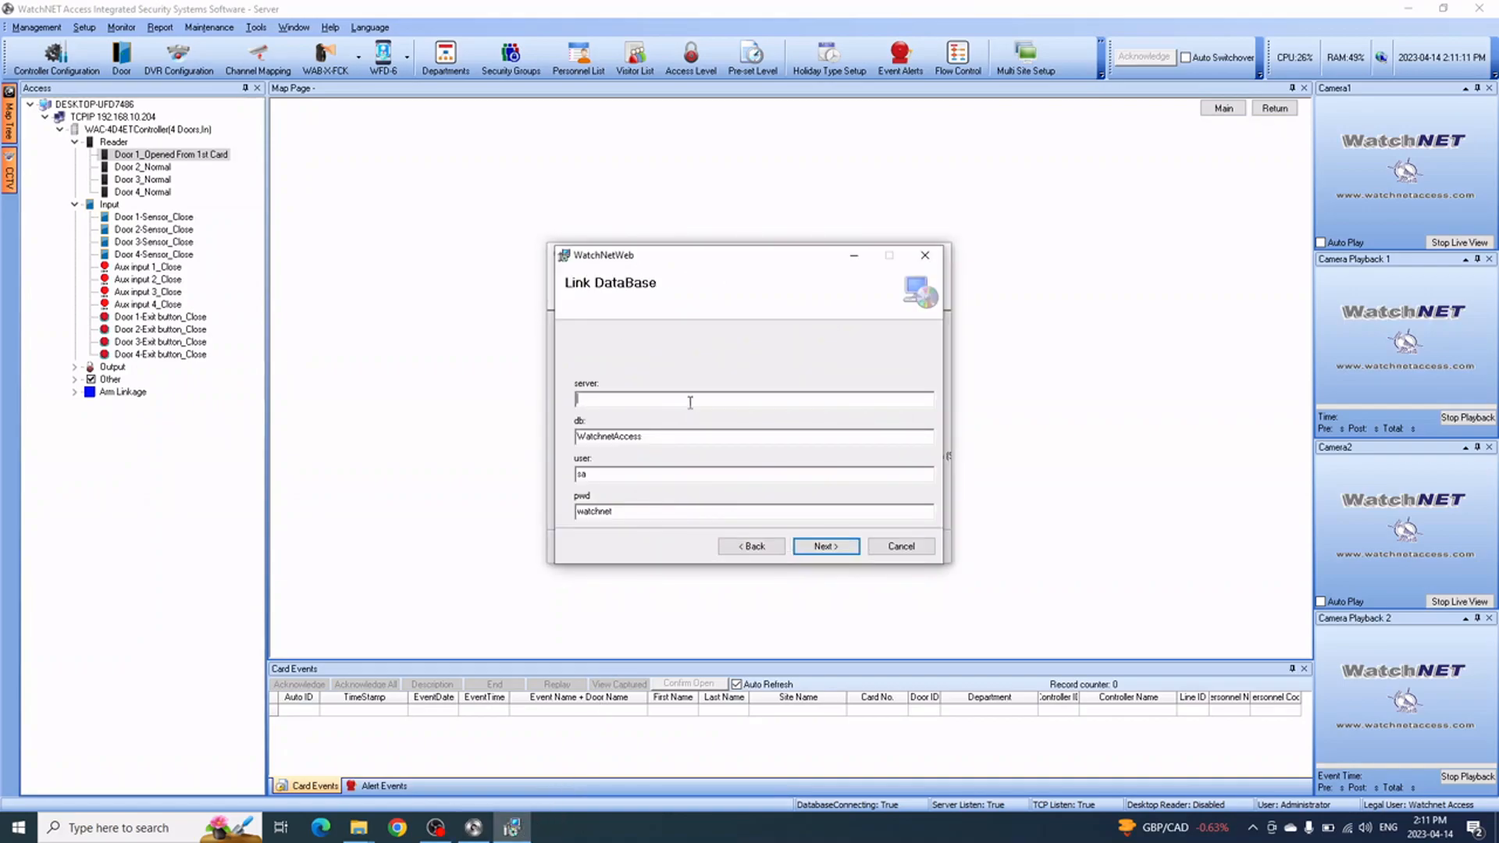
Paste server DESKTOP-UFD7486\SQLEXPRESS, set website IP 192.168.10.32 on port 7070, keep Default Web Site, and install
key("ctrl+v")
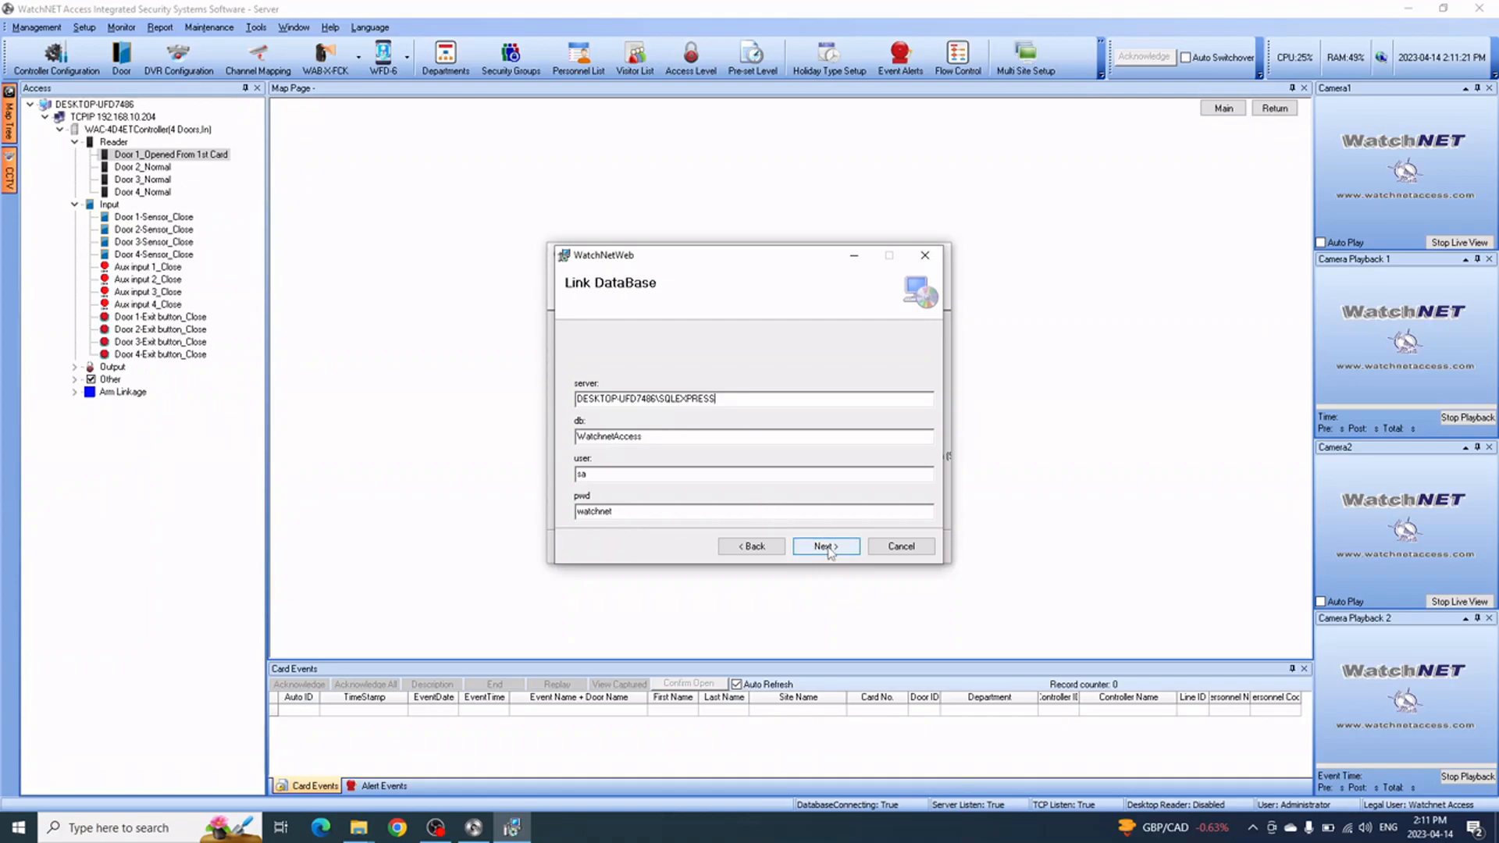
left_click(826, 546)
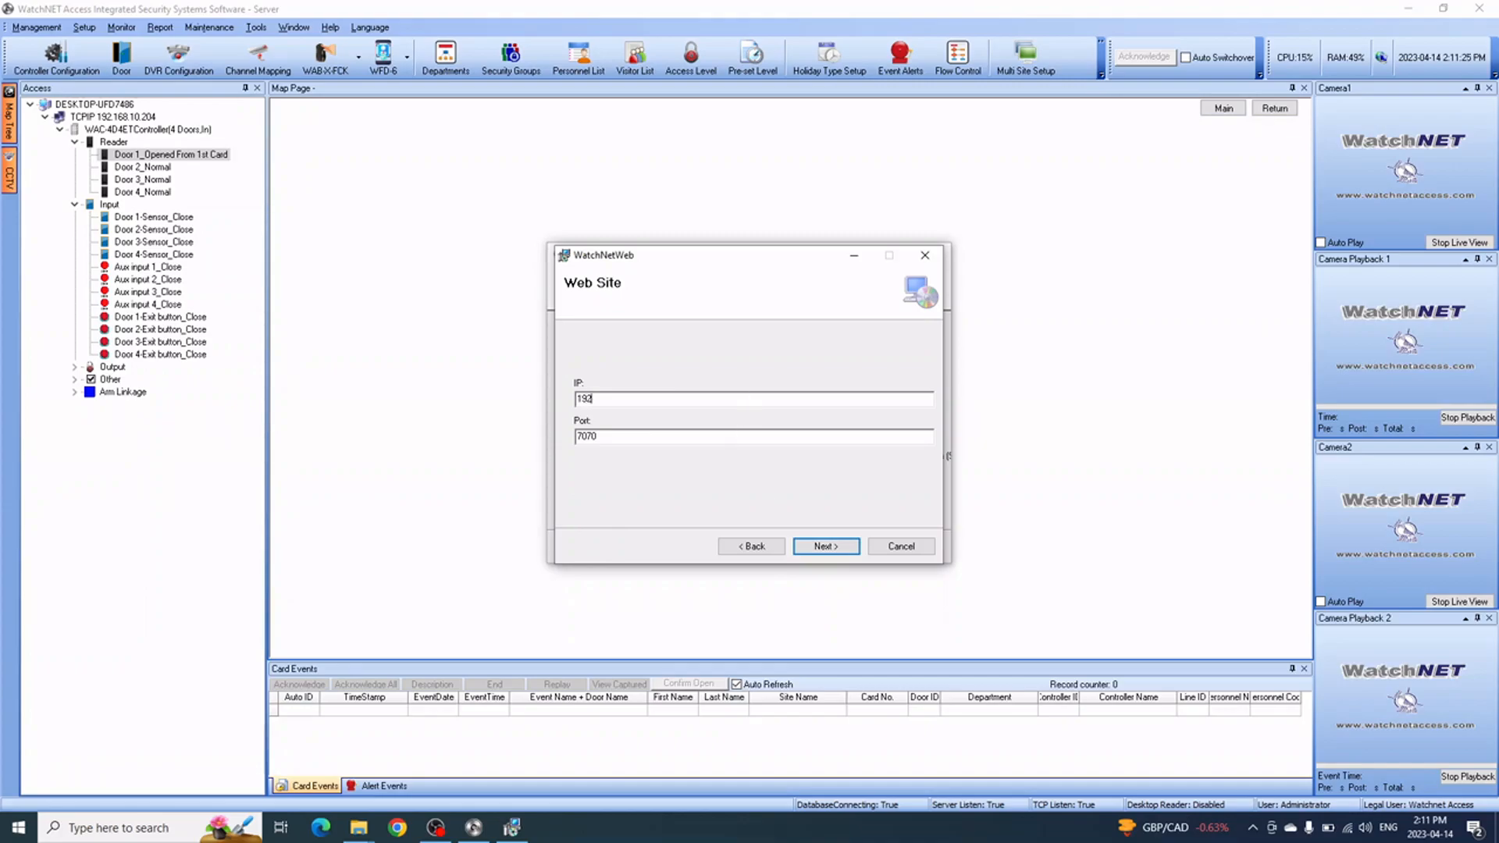
type("192.168.10.32")
left_click(852, 546)
left_click(846, 547)
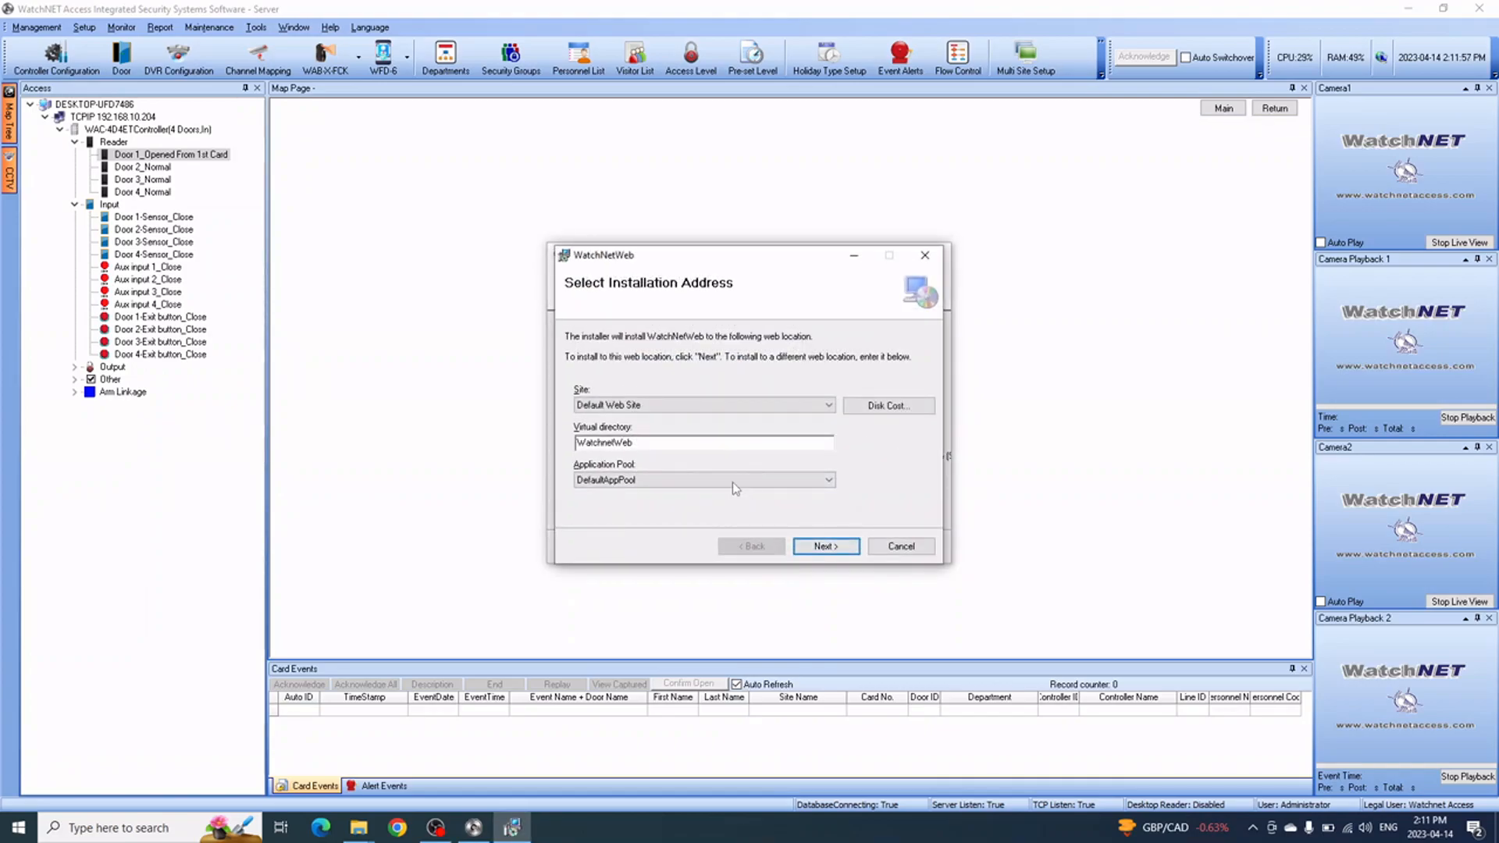
left_click(836, 549)
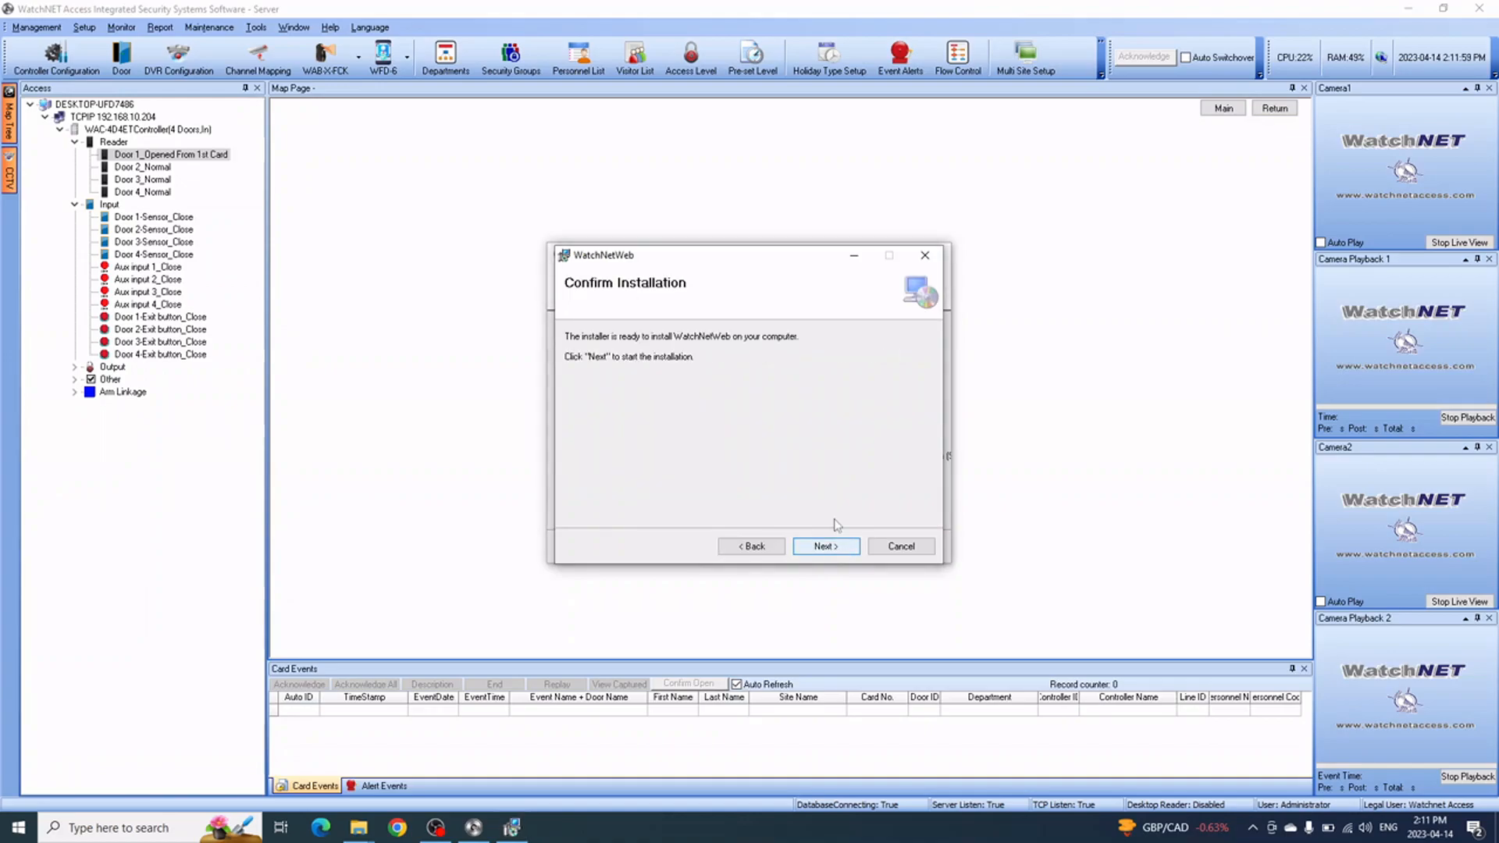
left_click(835, 548)
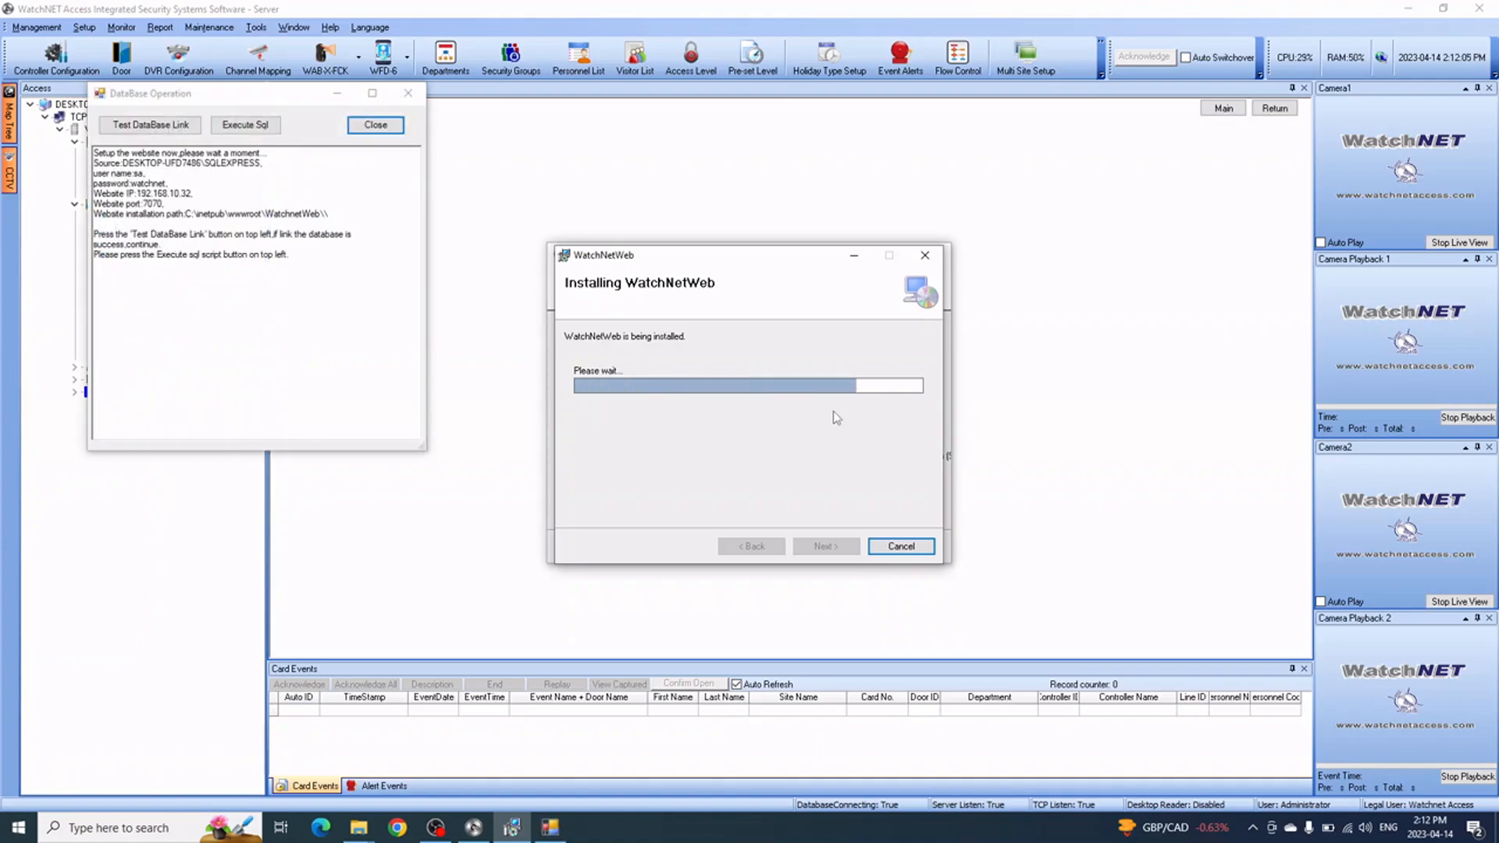
Test the database link, execute the SQL script, and close the completed WatchNetWeb installer
left_click_drag(241, 97, 351, 222)
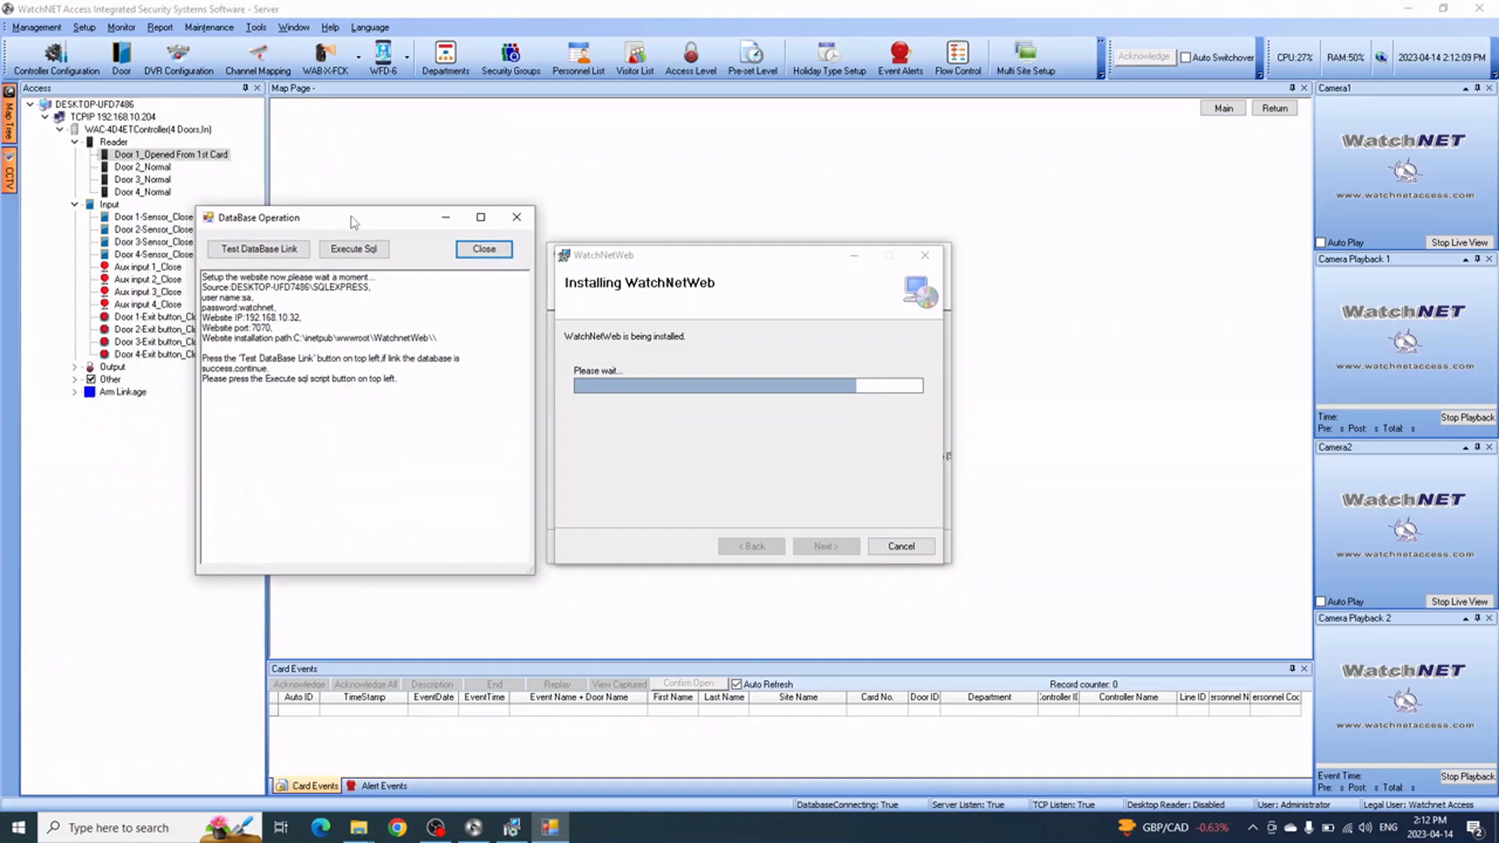
left_click(272, 253)
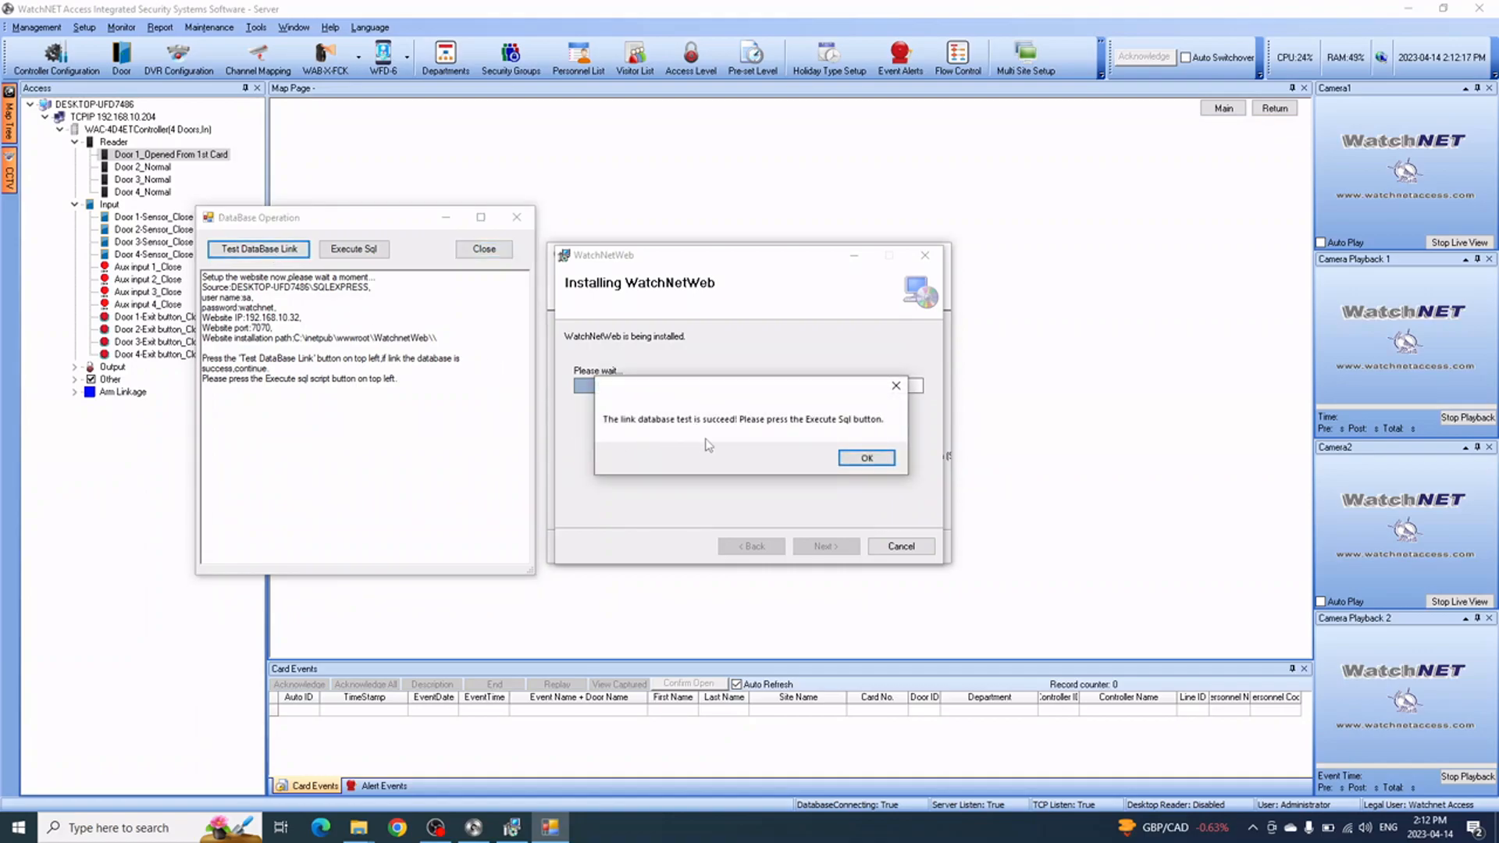
left_click(867, 459)
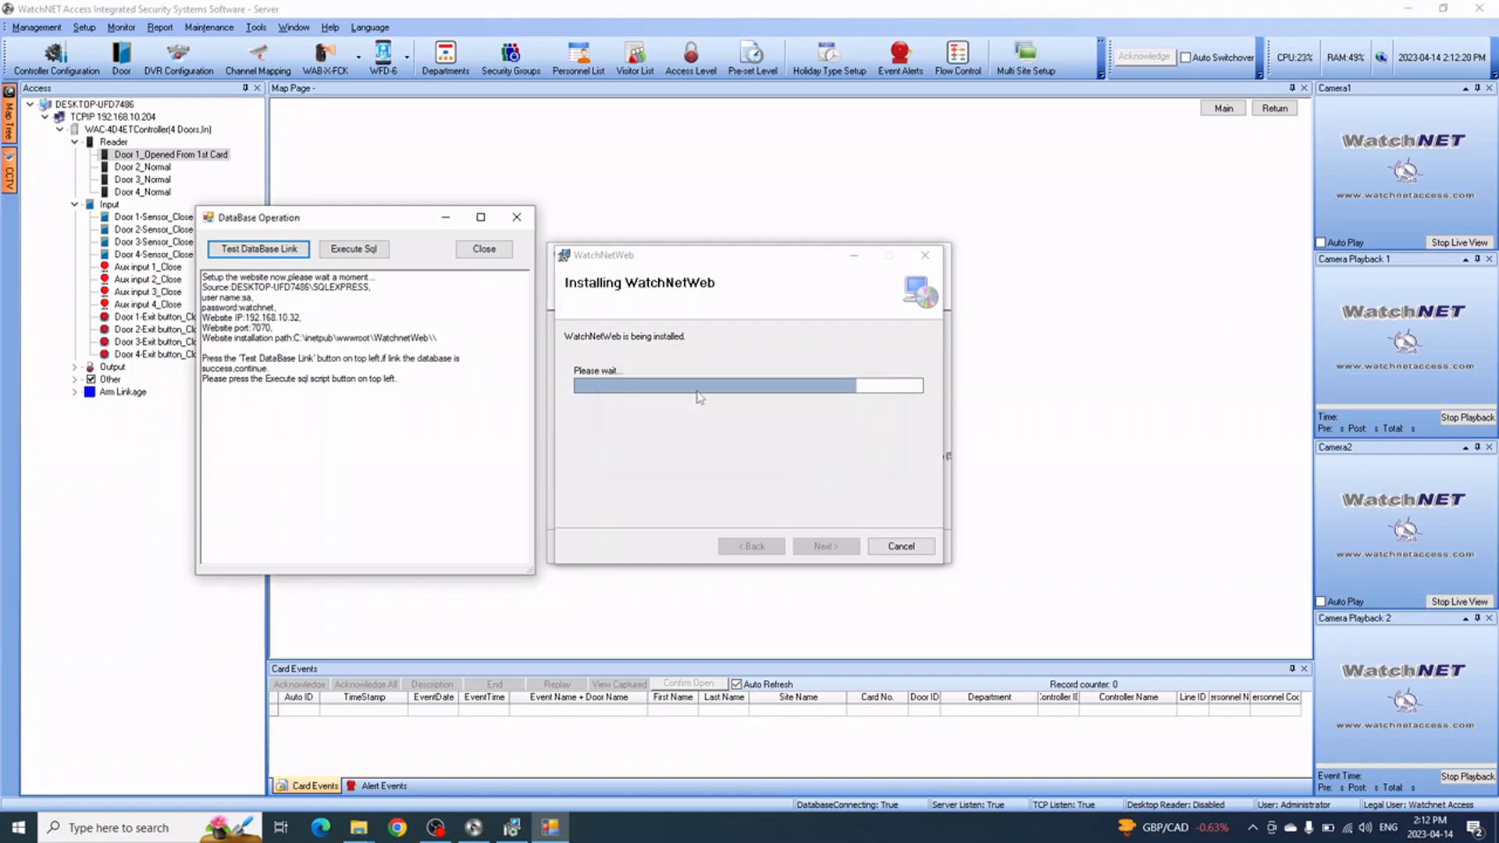
left_click(370, 253)
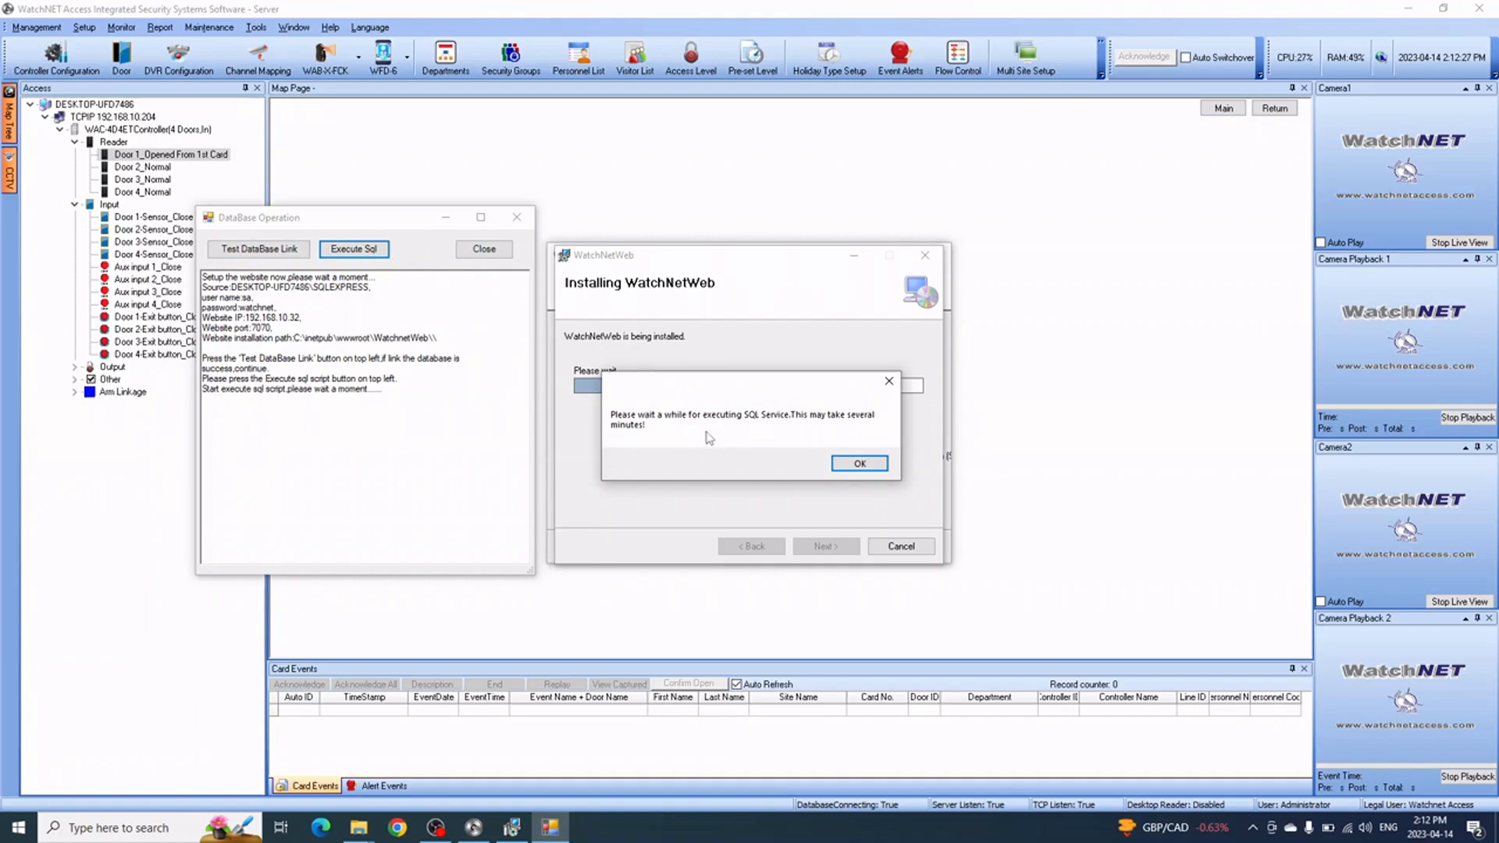
left_click(852, 465)
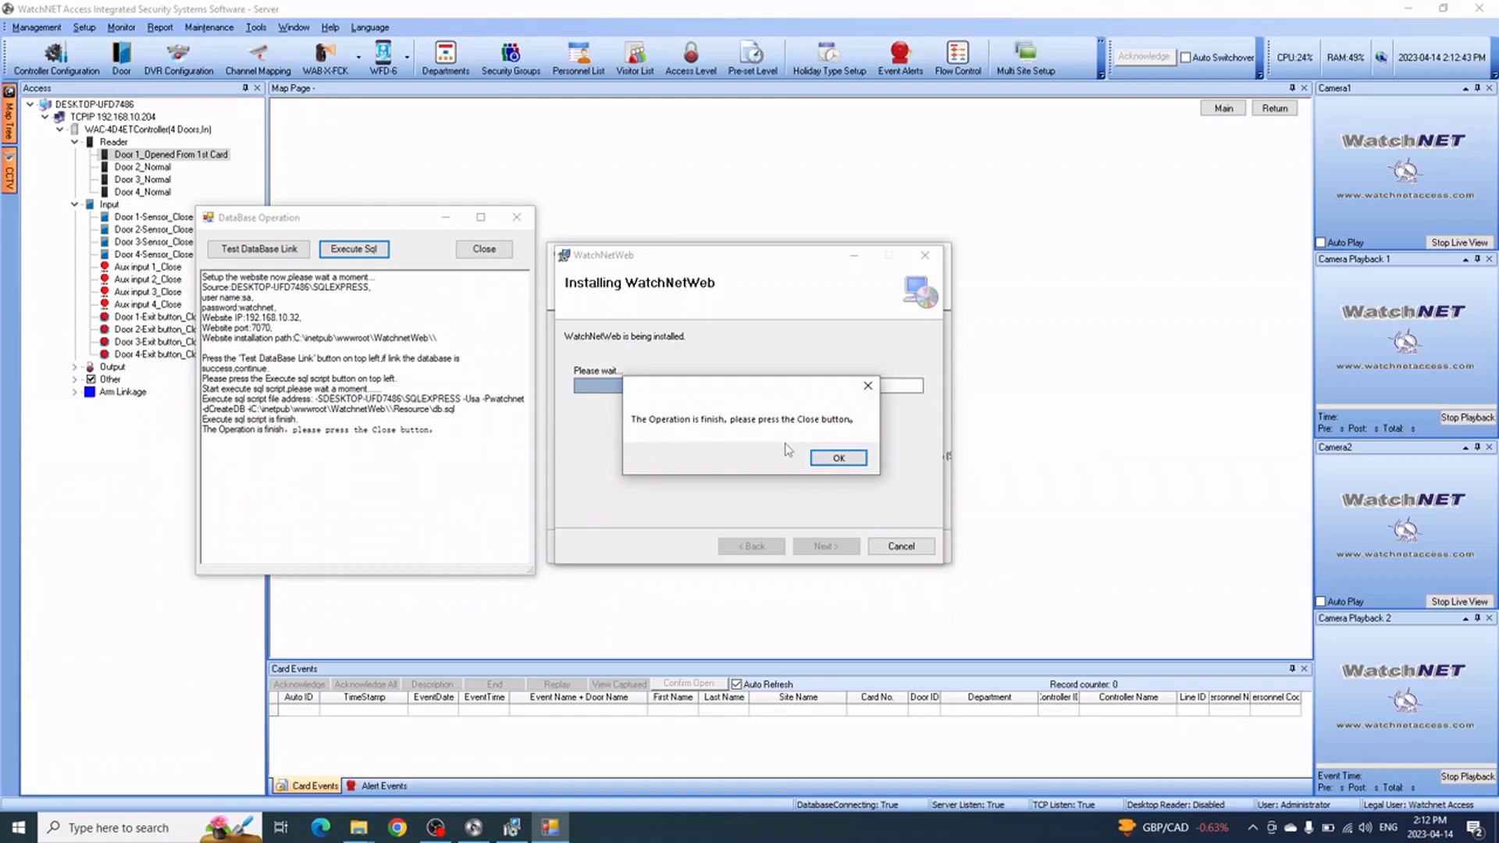
left_click(839, 459)
left_click(484, 248)
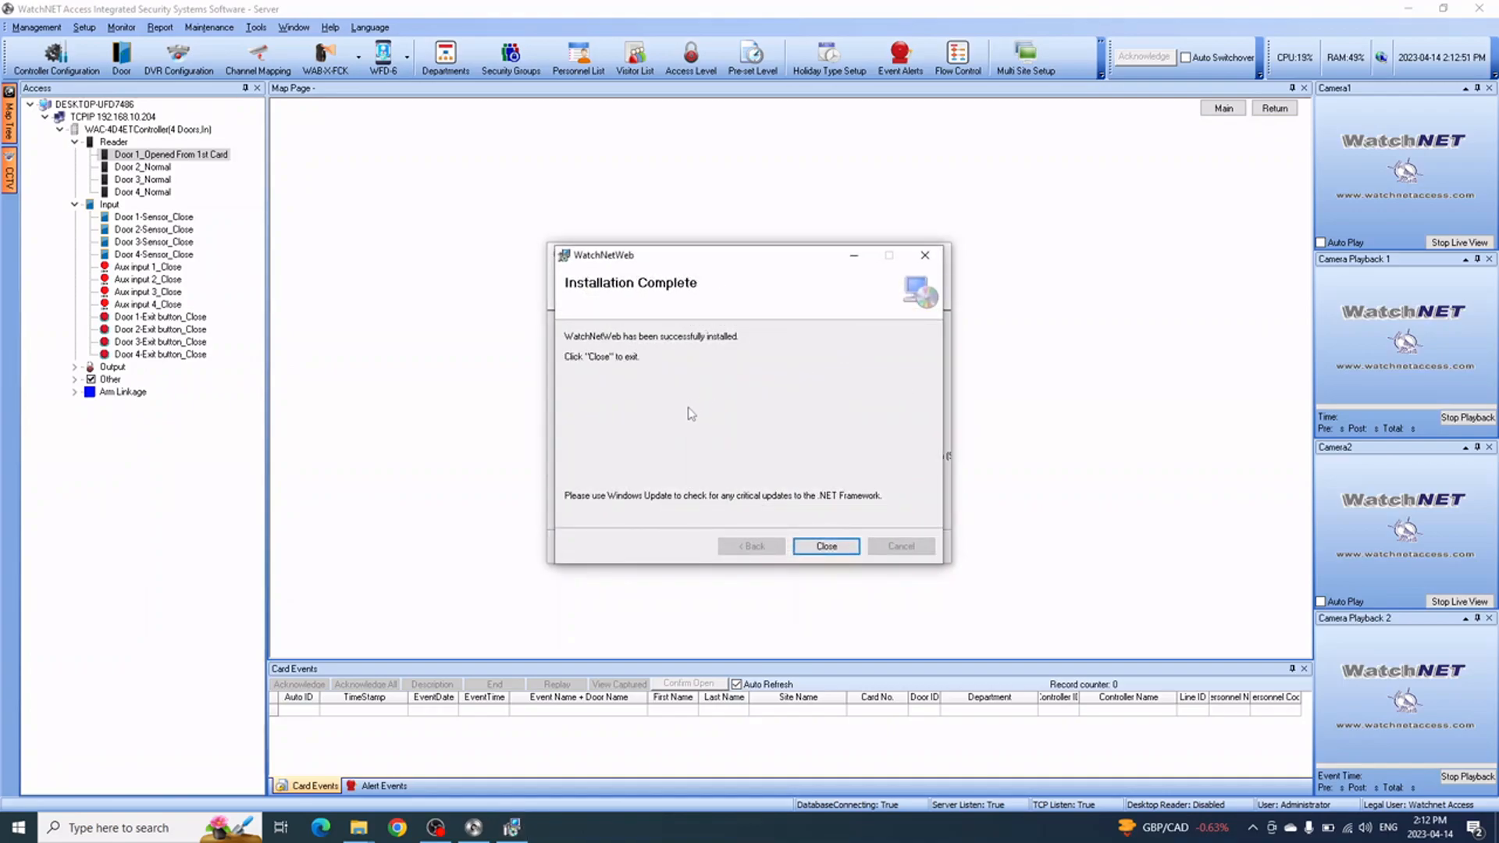
left_click(830, 550)
Close the leftover database wizard, launch IIS Manager by searching 'ii', and expand the server node
left_click(941, 256)
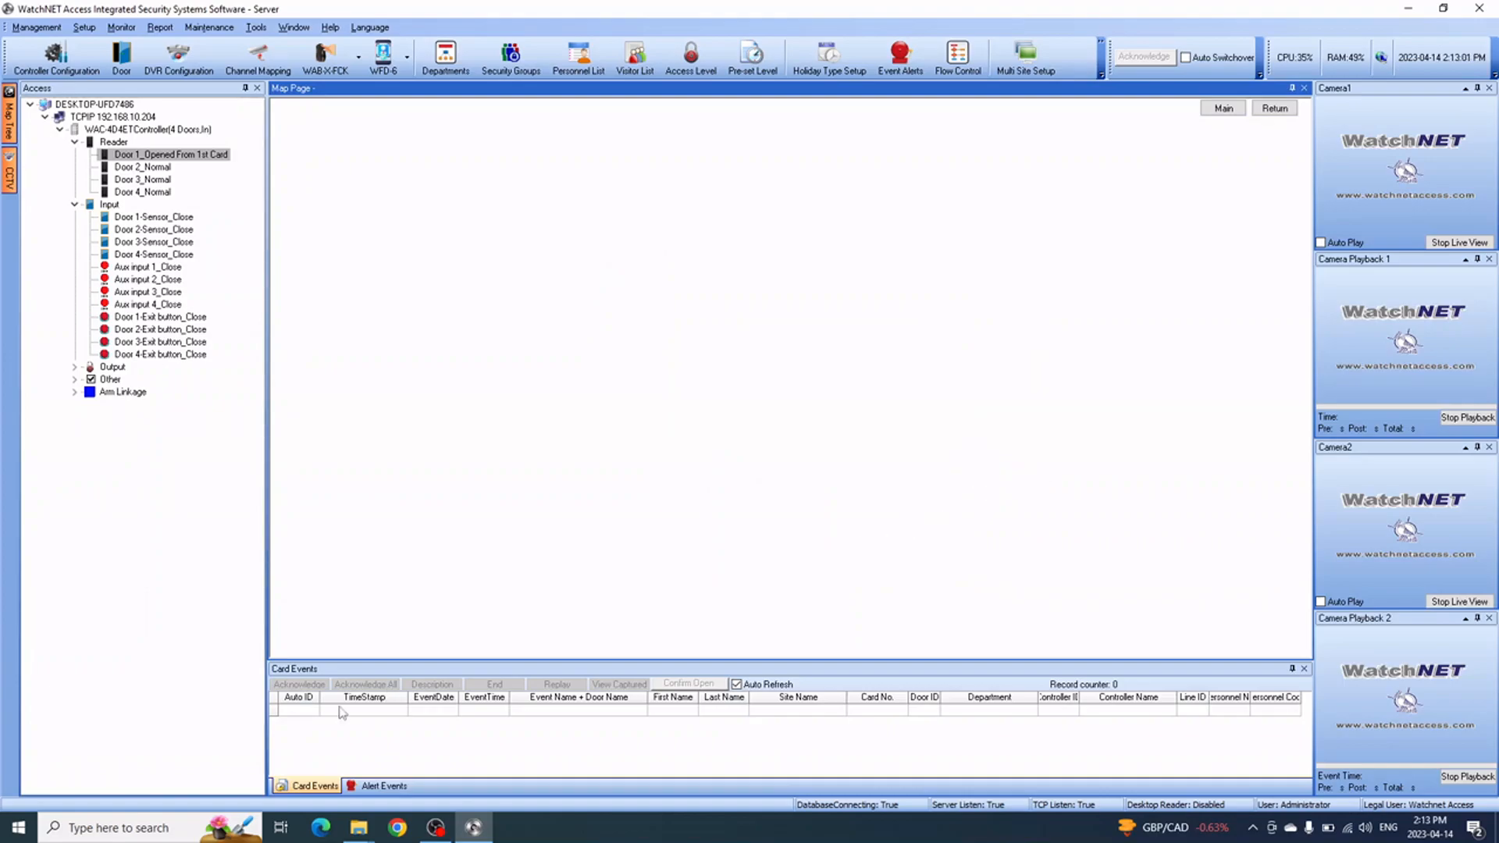
left_click(143, 827)
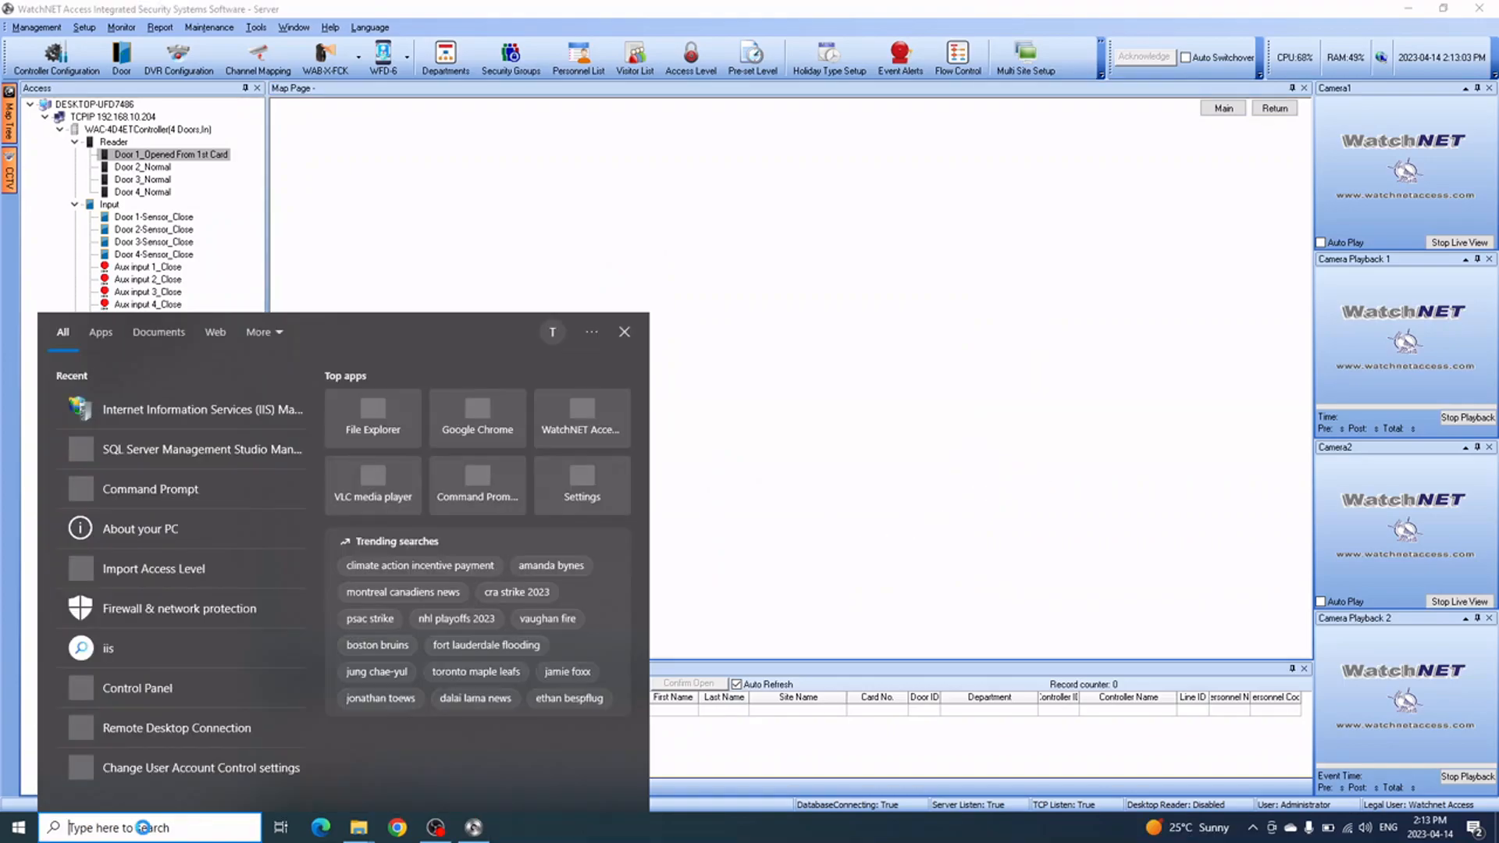
type("ii")
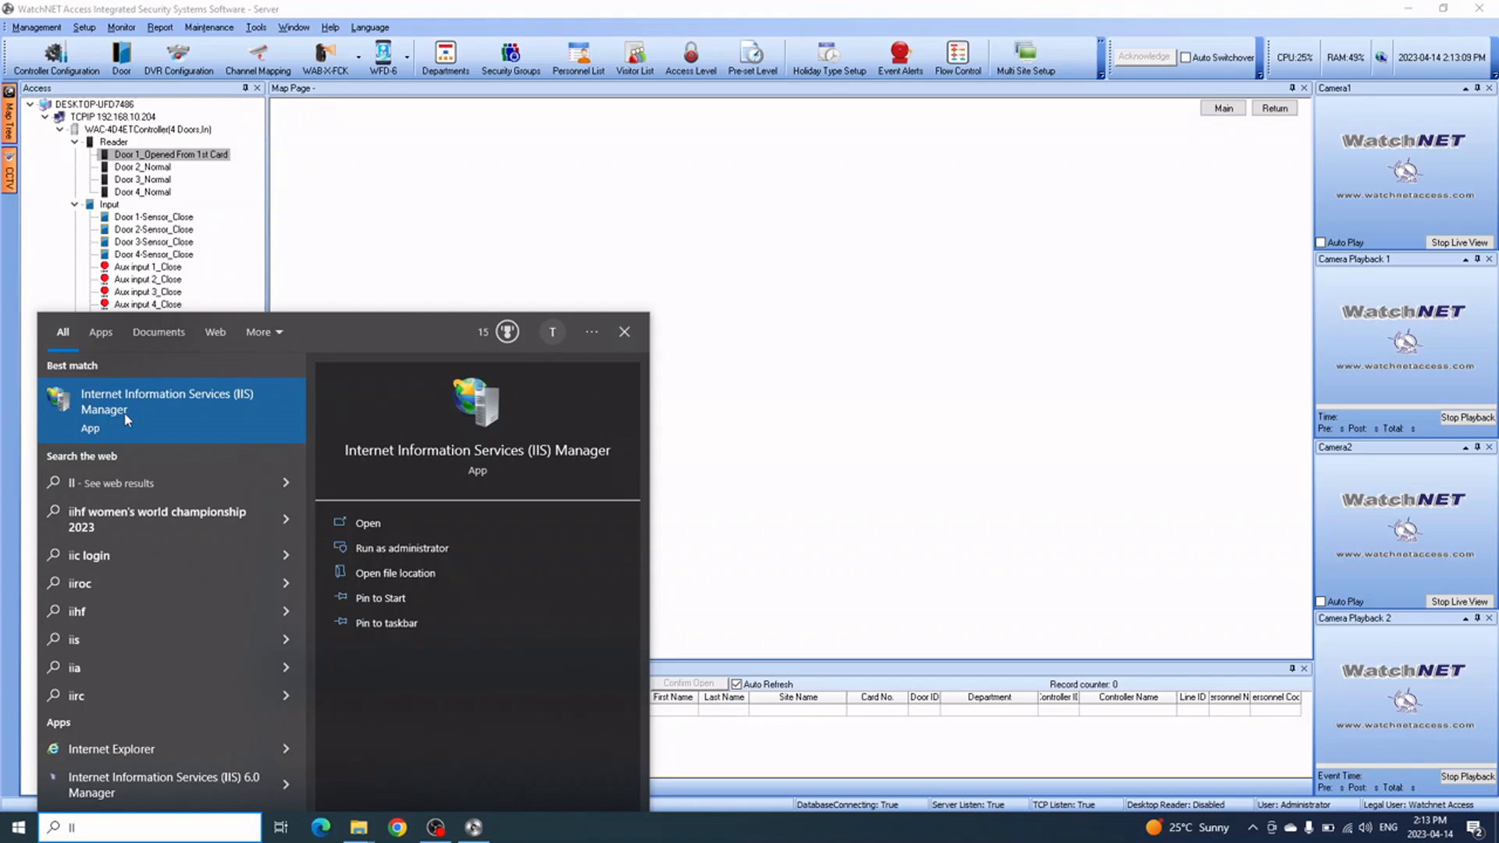
left_click(167, 415)
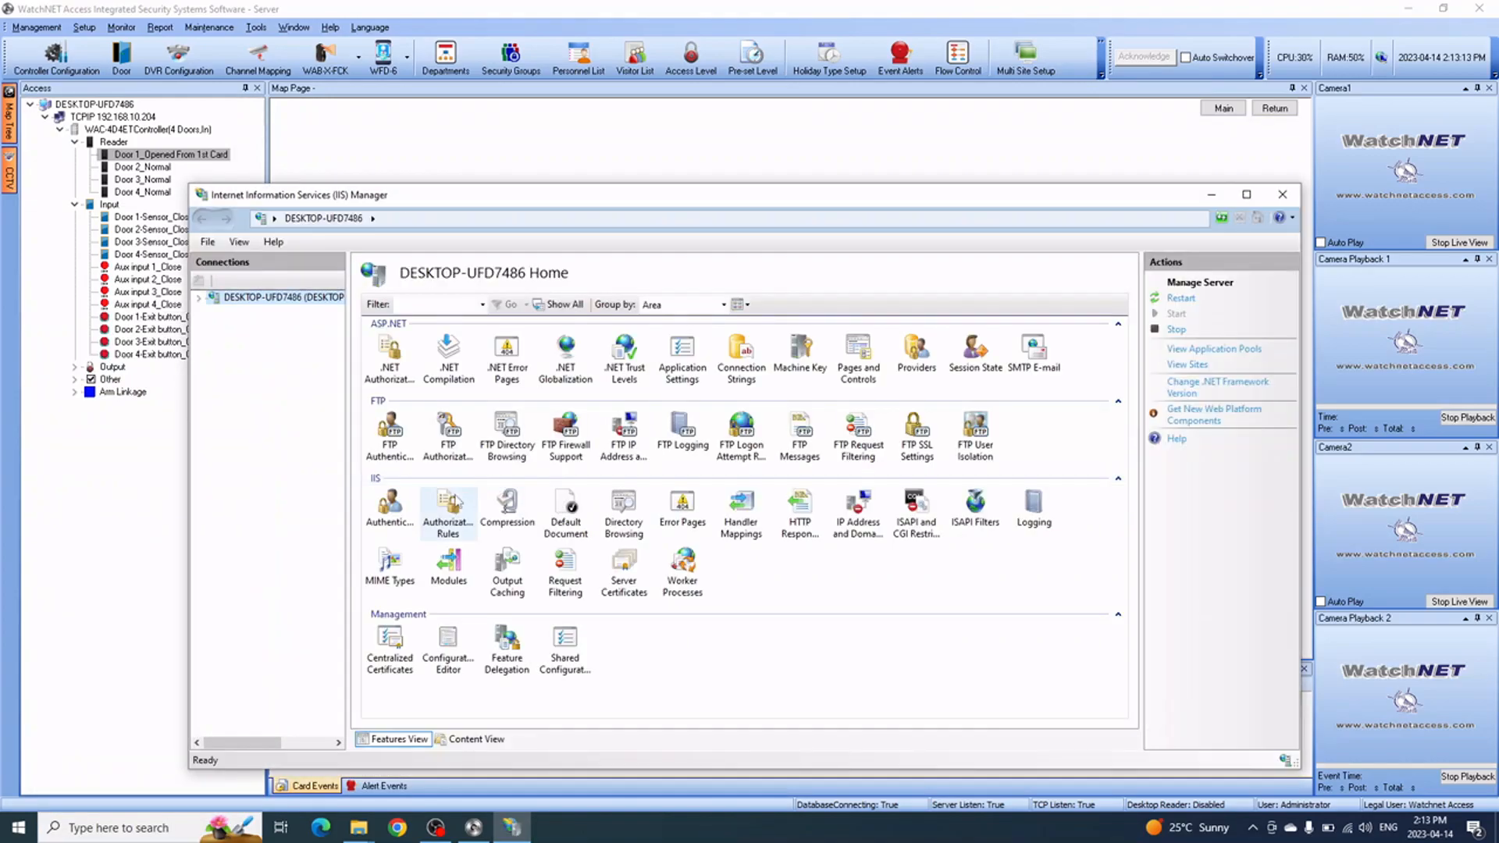
left_click(199, 298)
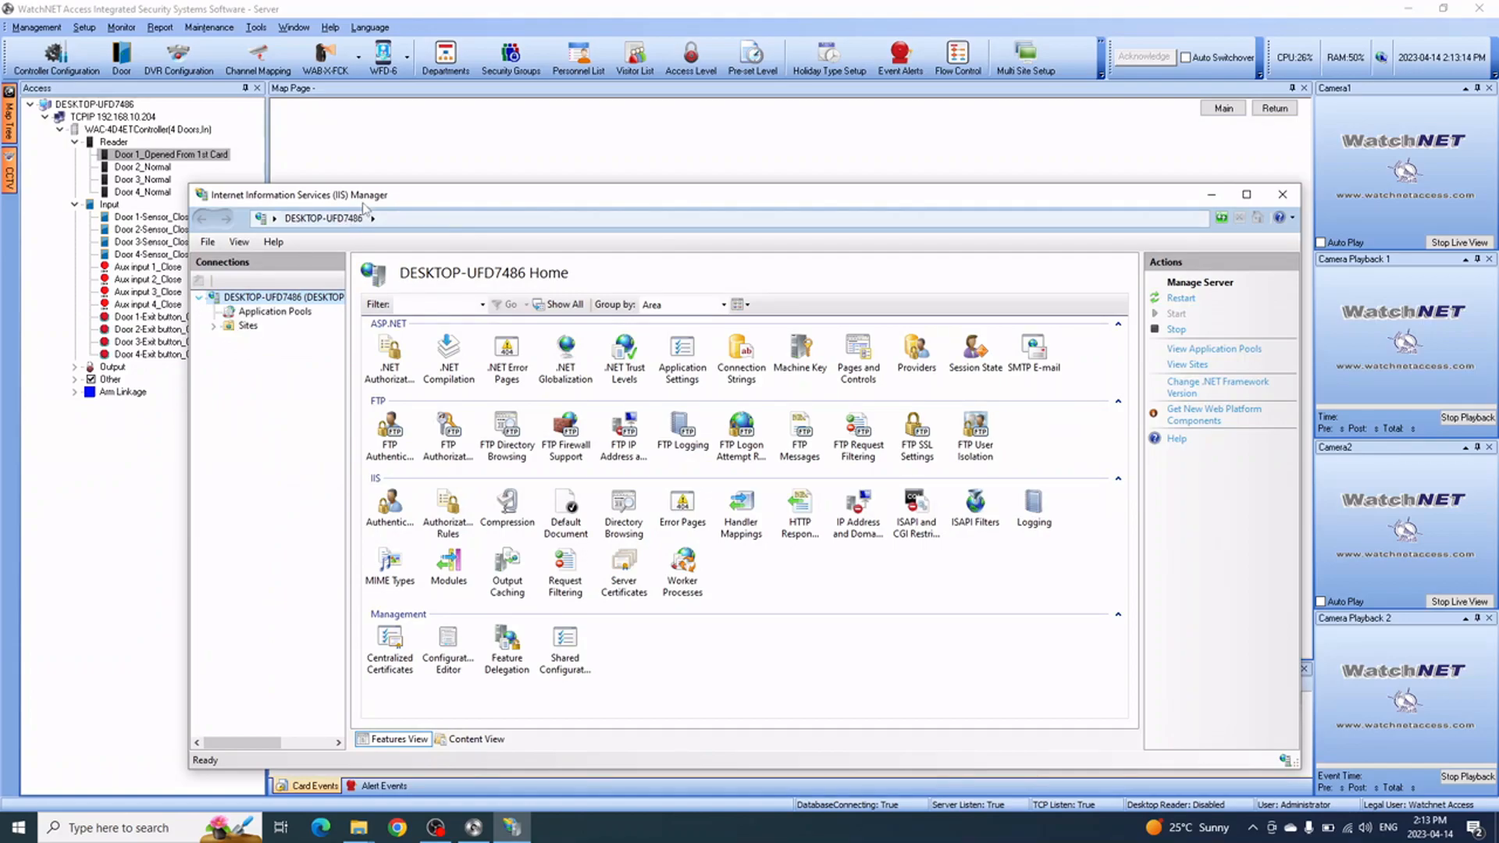
Maximize IIS Manager, expand Sites and Default Web Site, and select Default Web Site
double_click(487, 204)
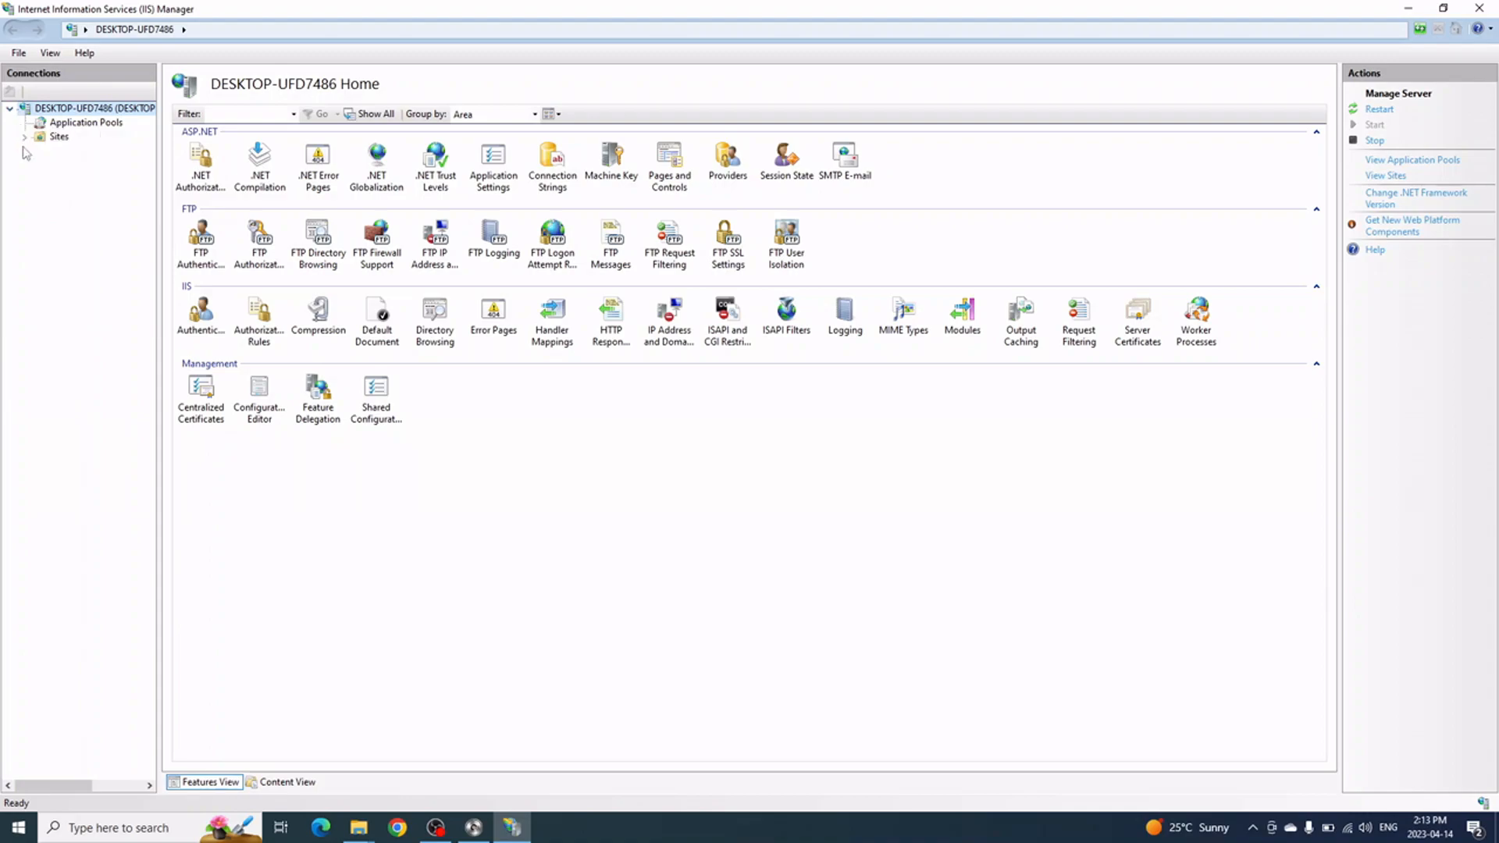
left_click(25, 137)
left_click(39, 151)
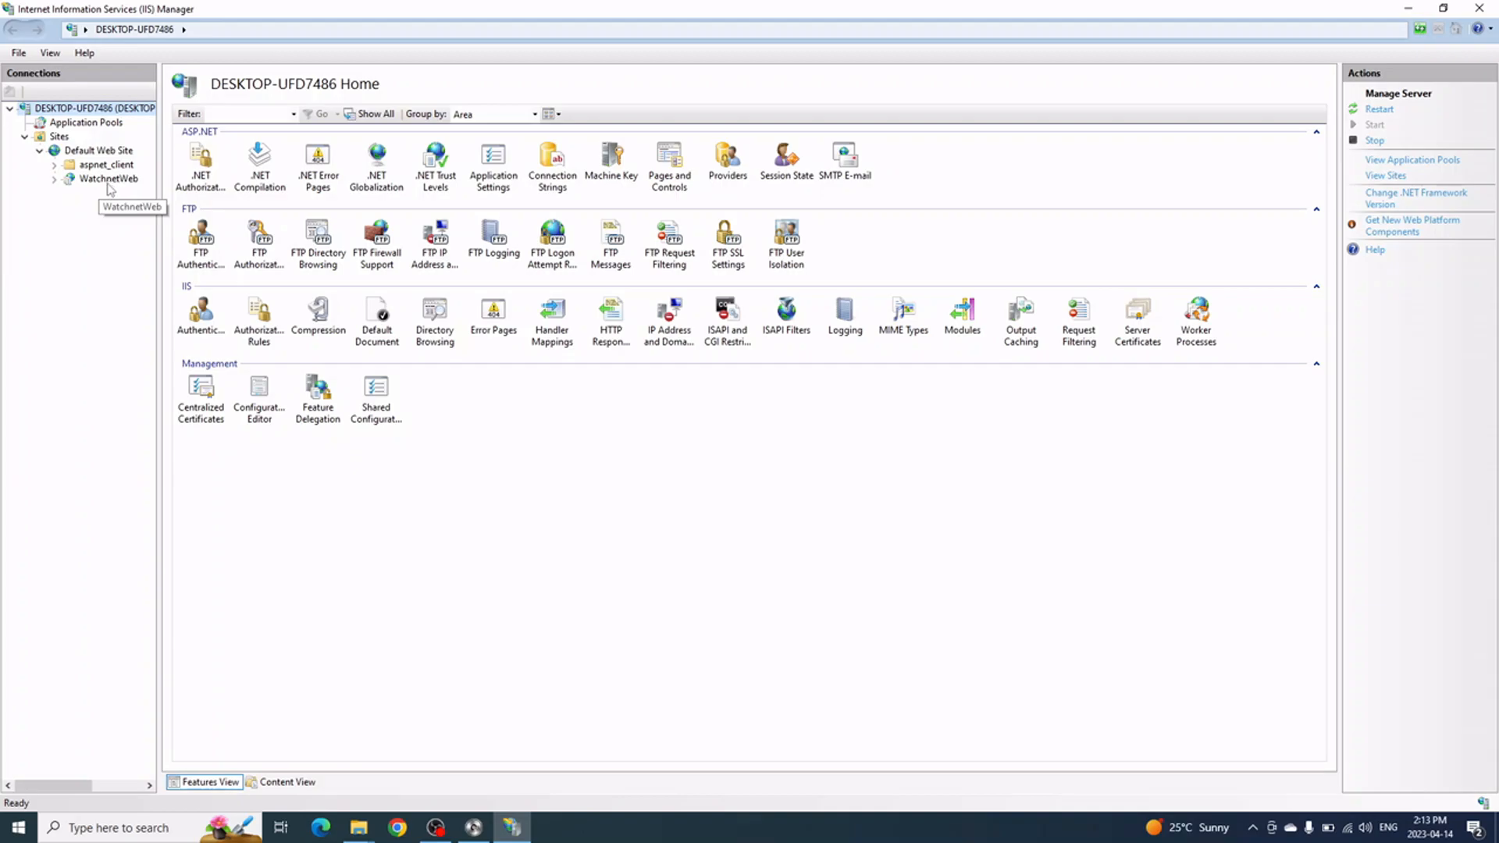
left_click(102, 181)
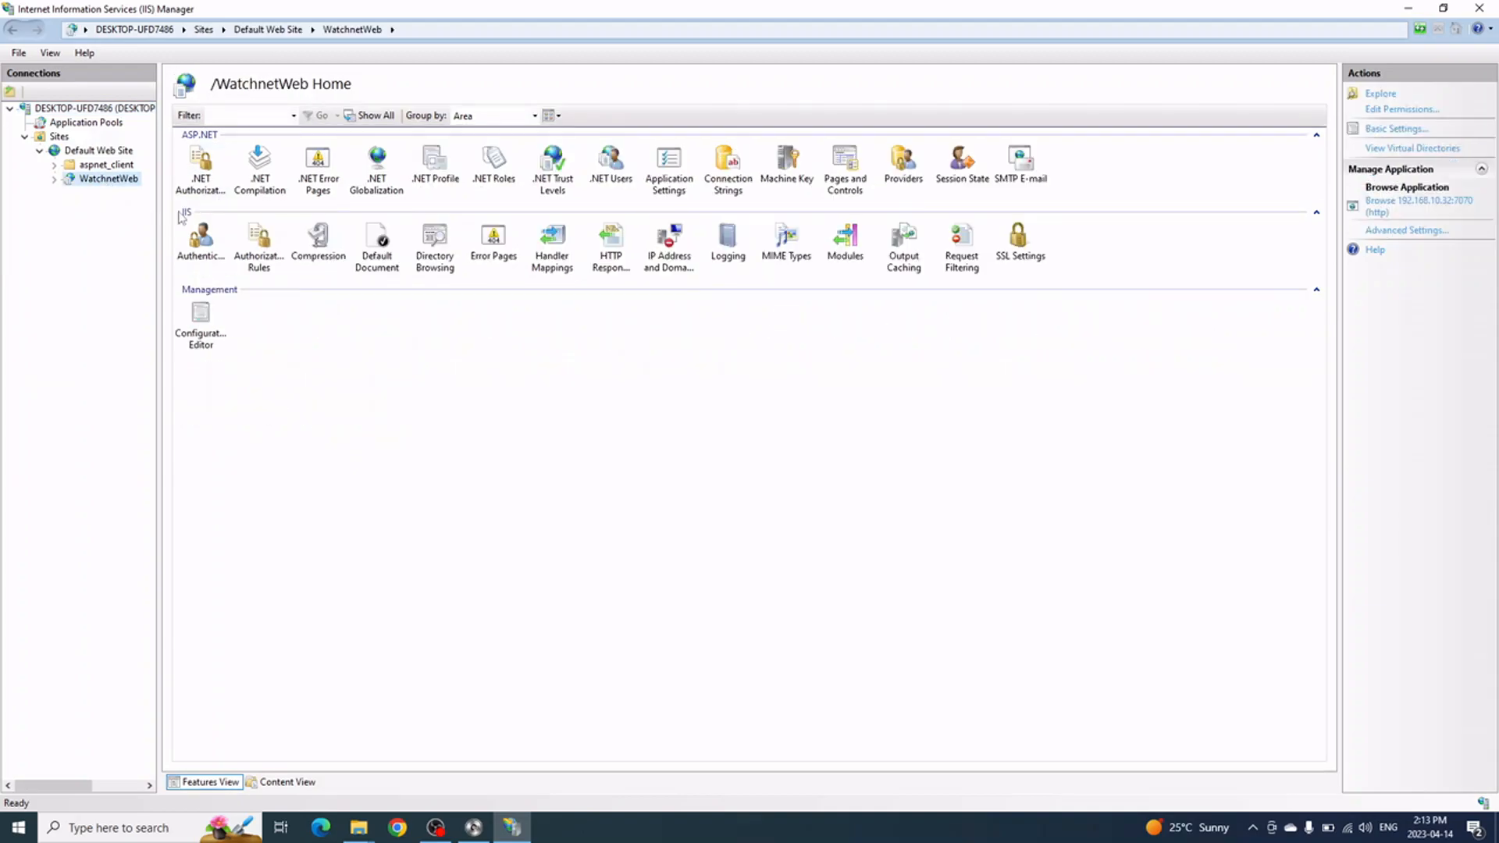
left_click(106, 155)
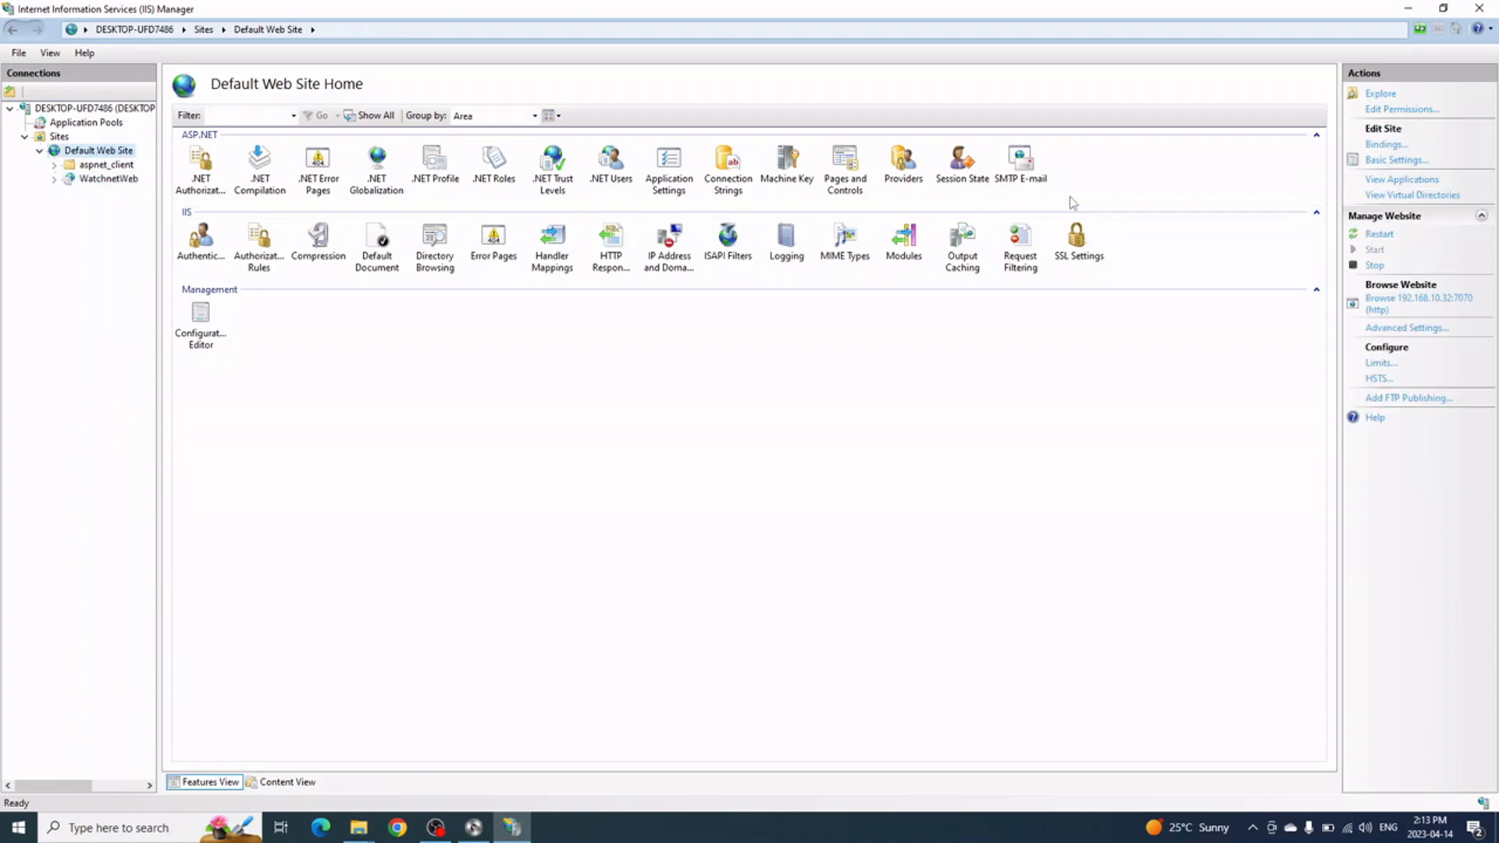
Set Default Web Site's Connect as to a specific user, entering the account's user name and password
left_click(1390, 161)
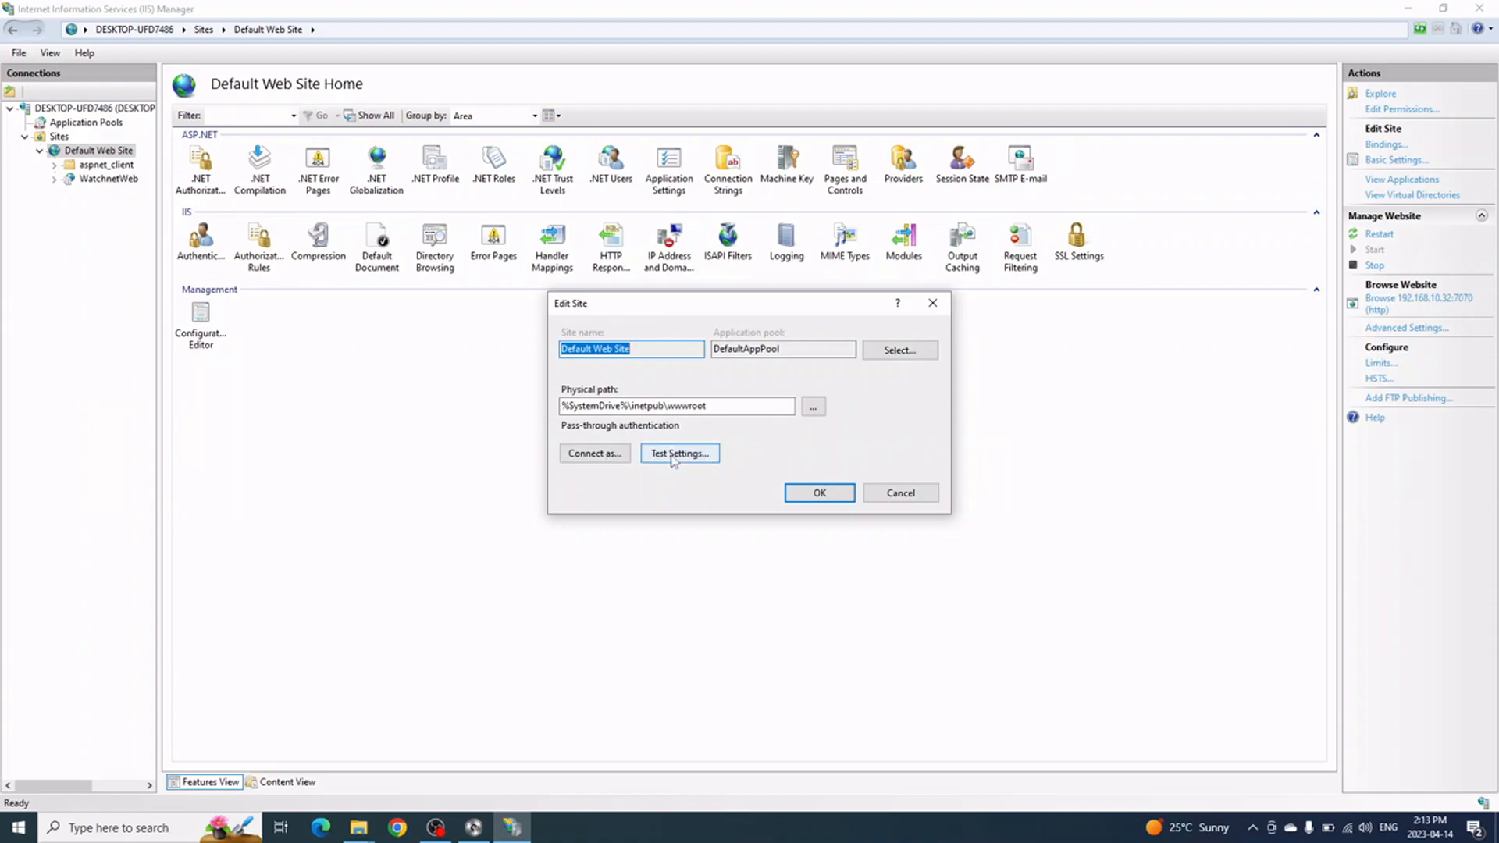
left_click(608, 459)
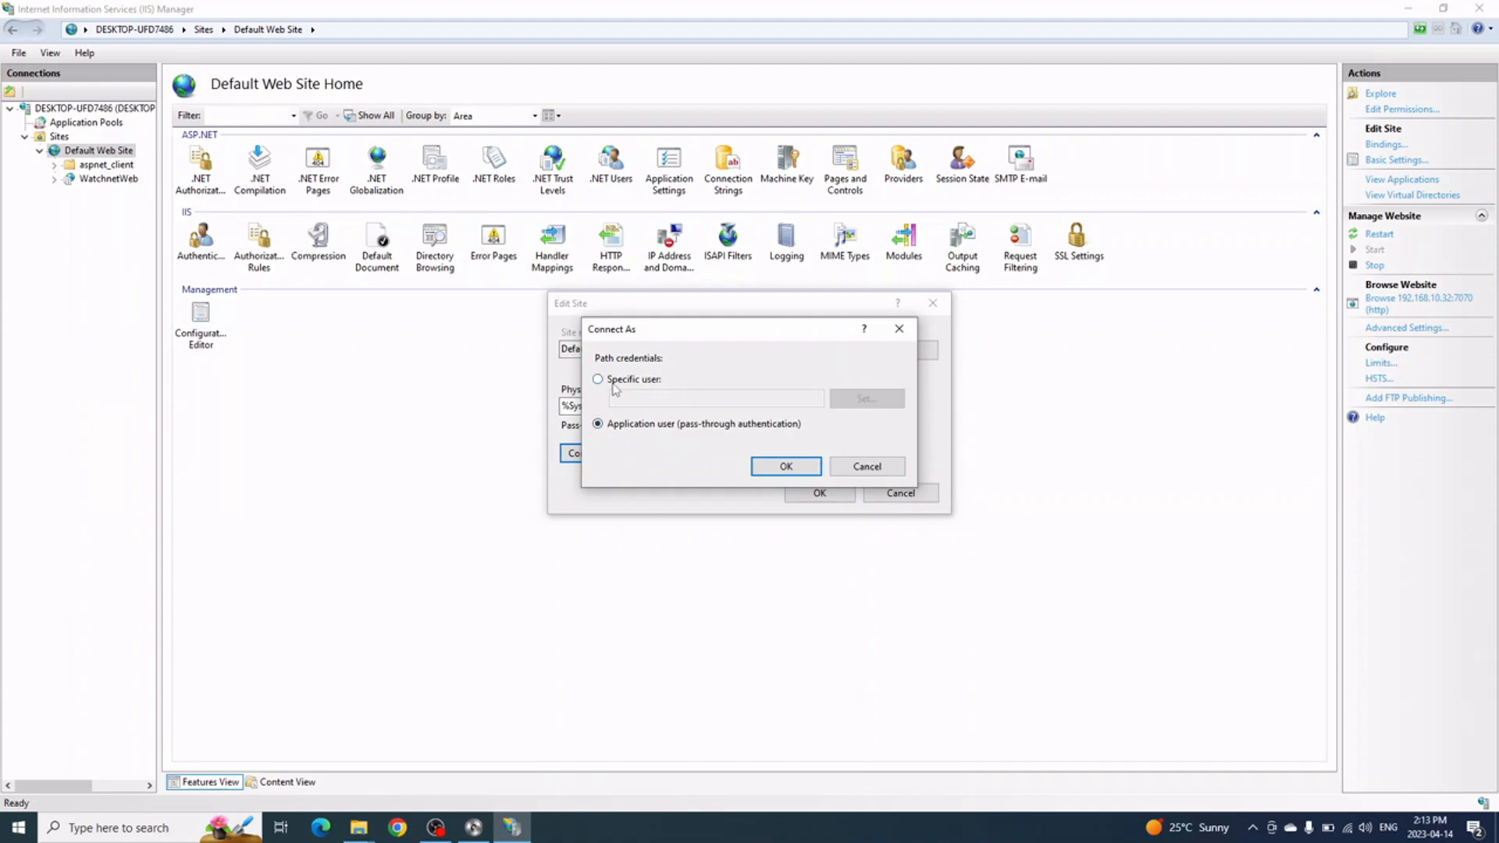
left_click(628, 379)
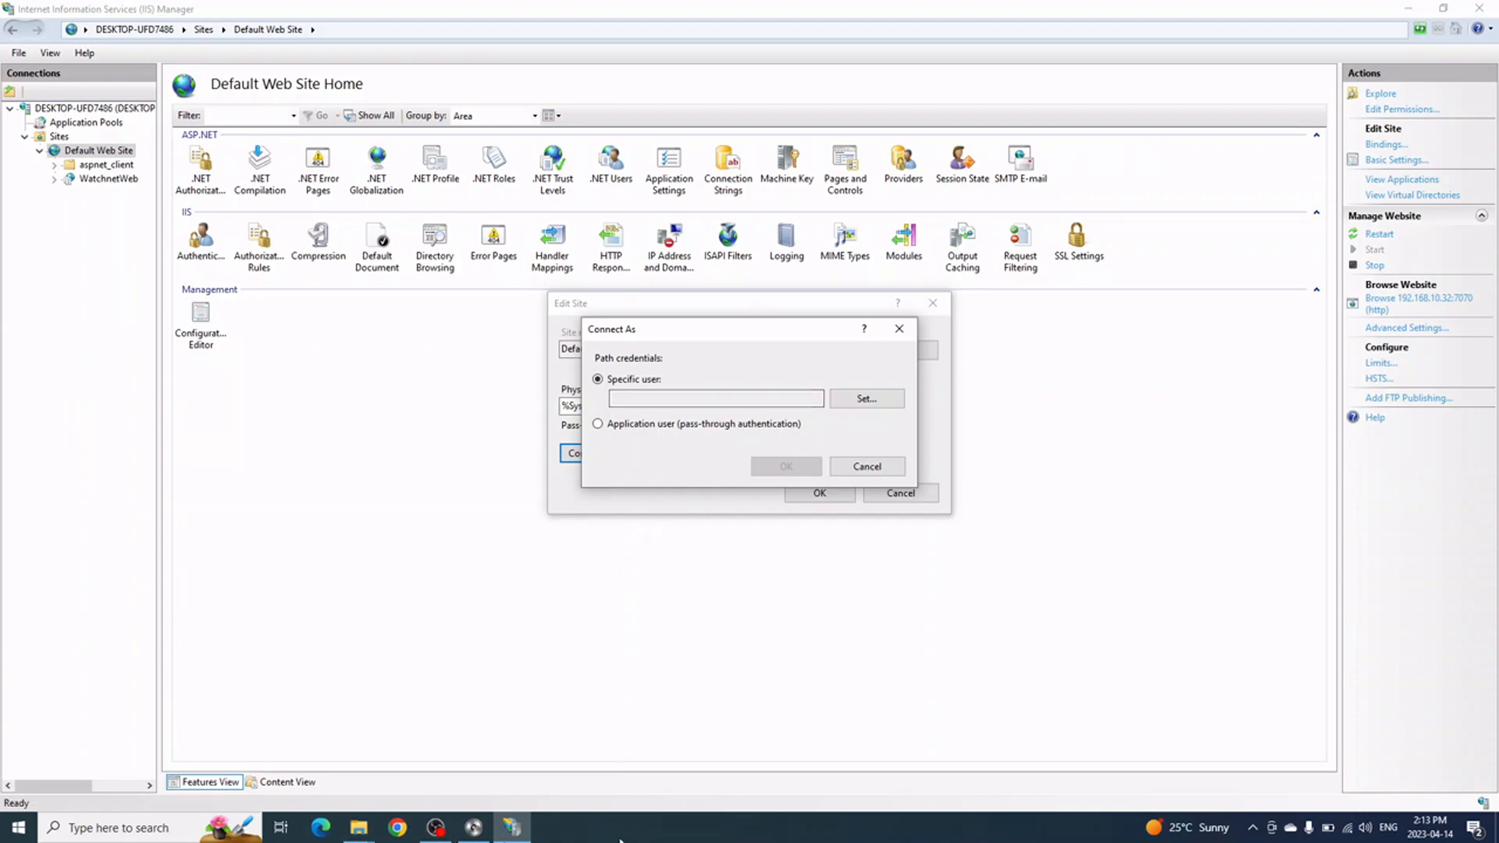
left_click(662, 839)
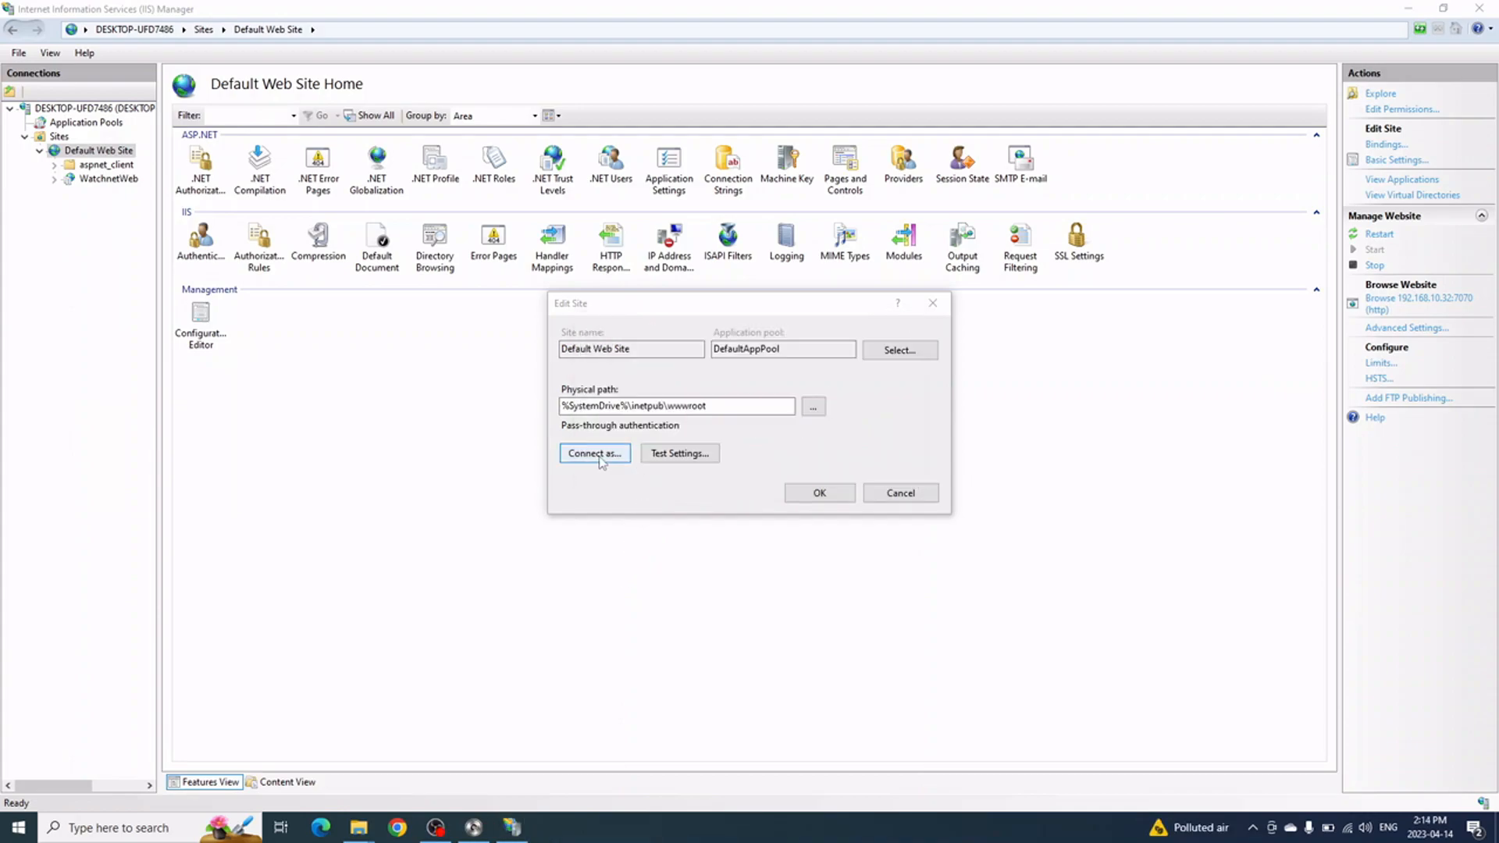
left_click(607, 456)
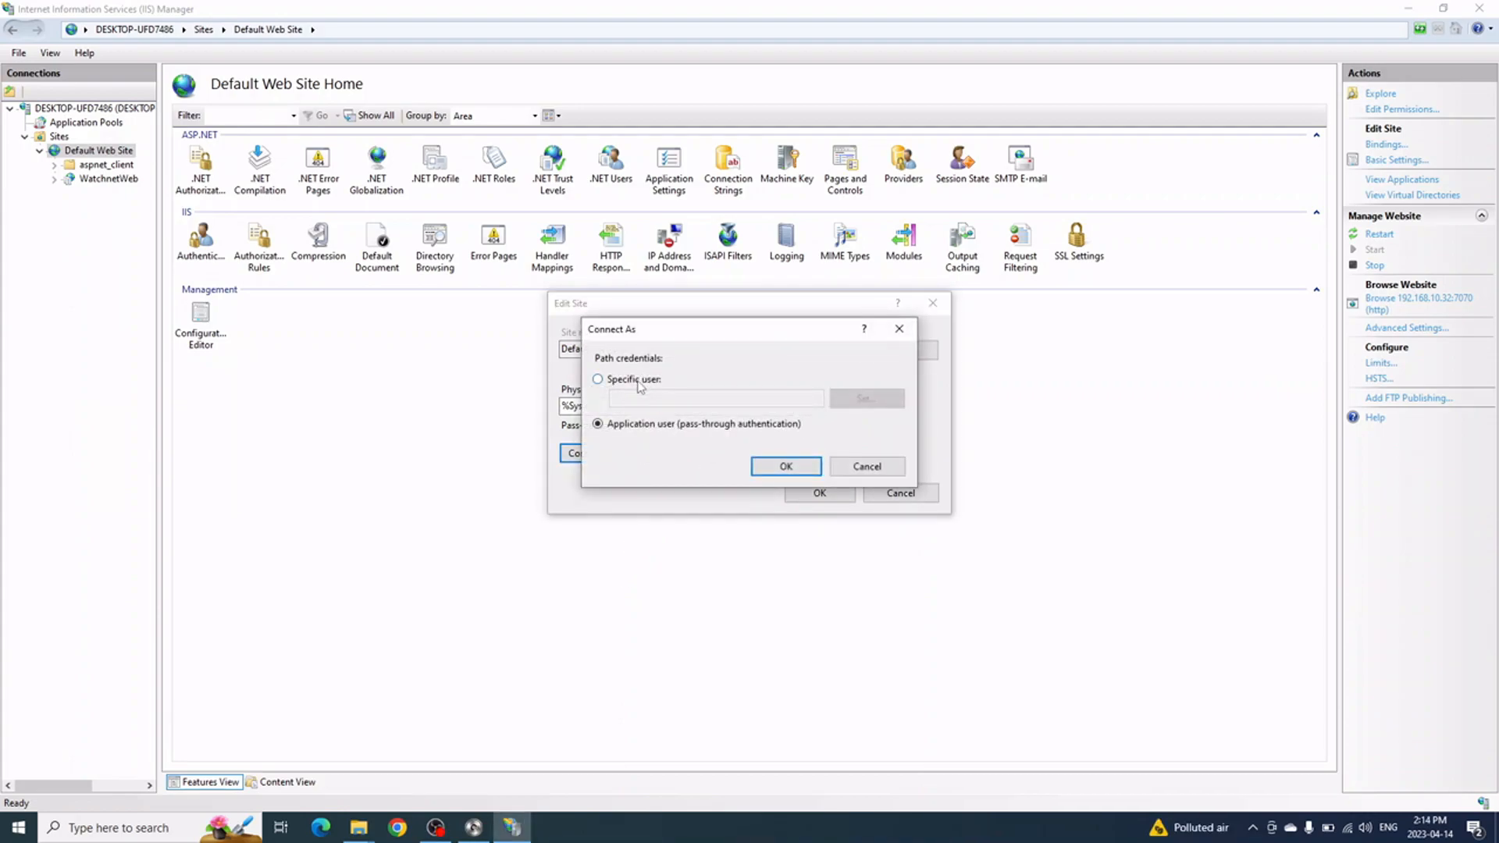
left_click(635, 380)
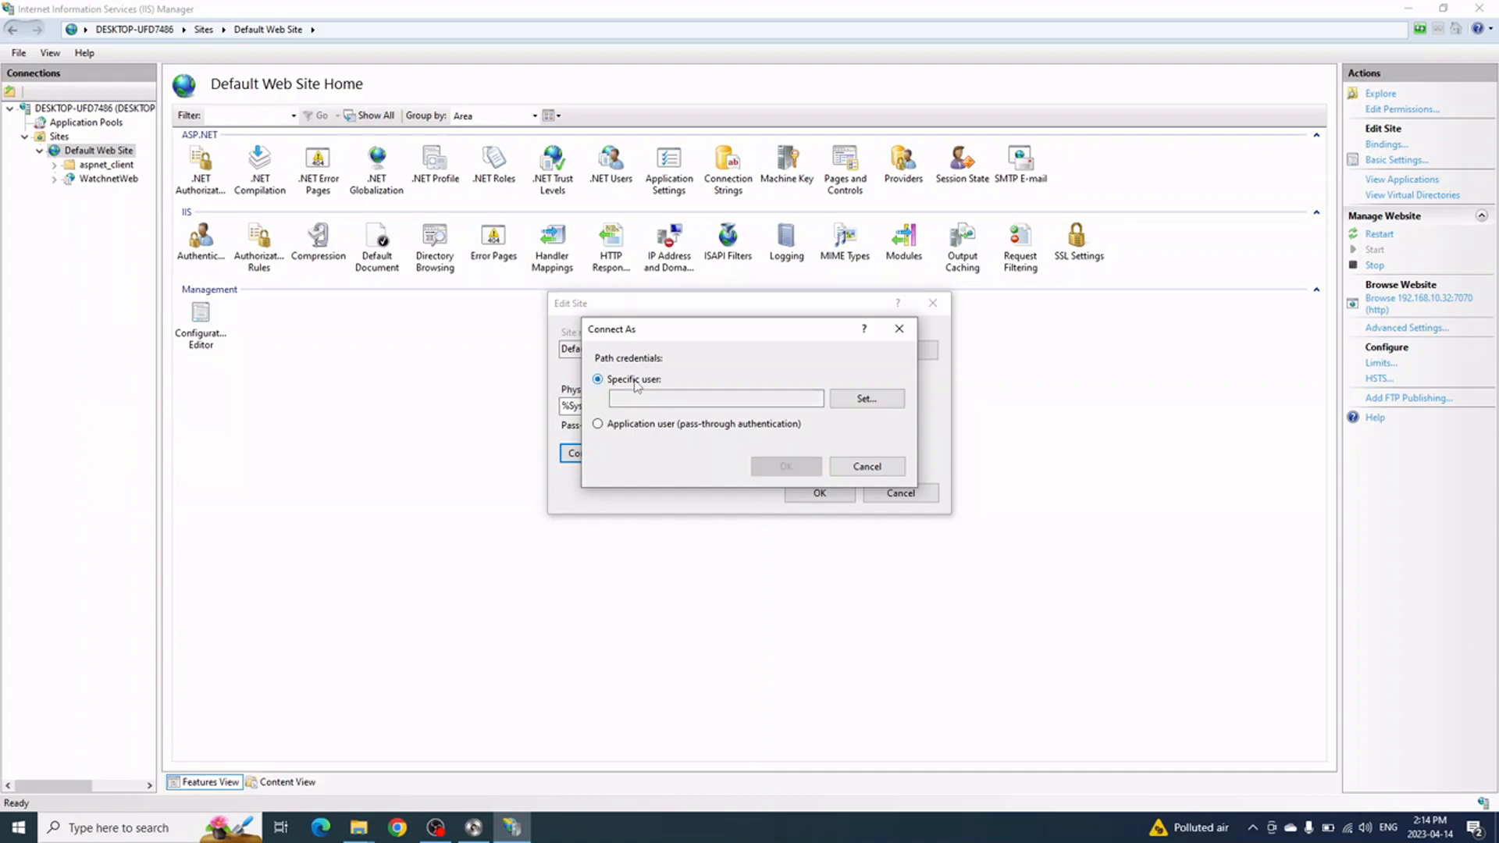
left_click(868, 400)
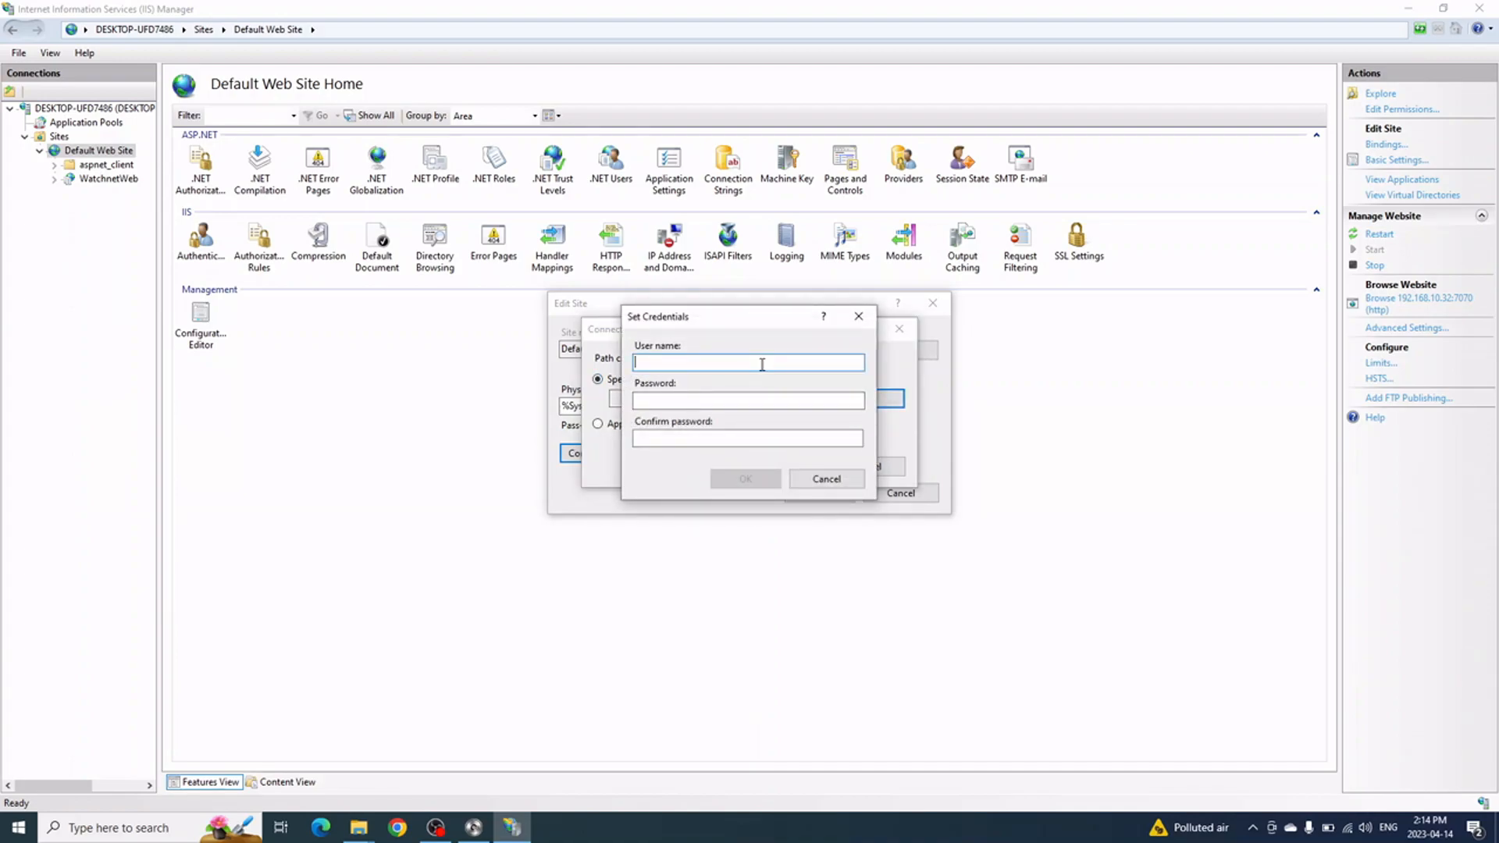
type("pet")
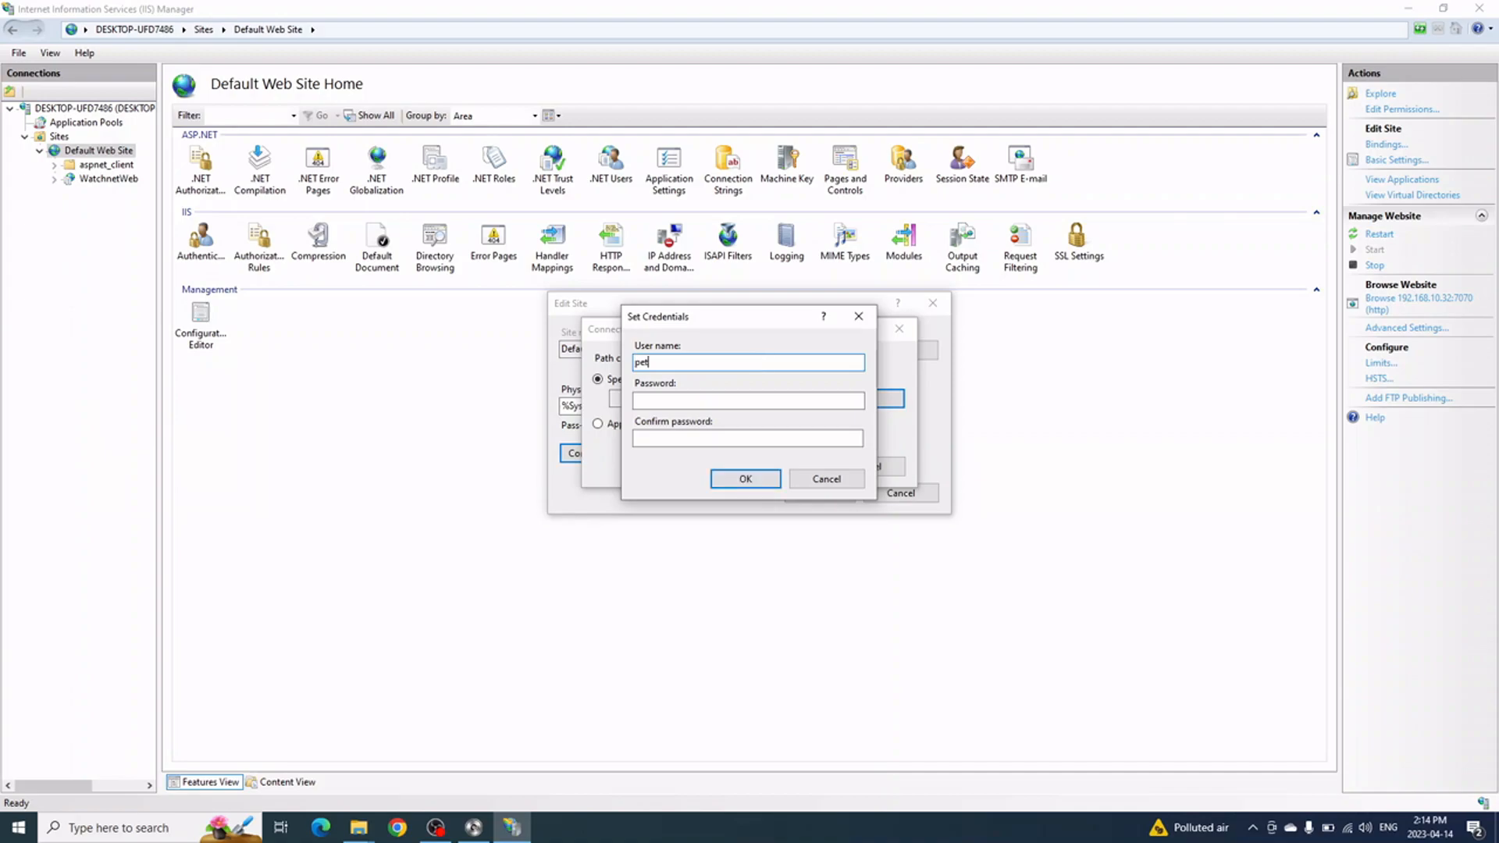
type("er-laptop")
key("Tab")
type("p")
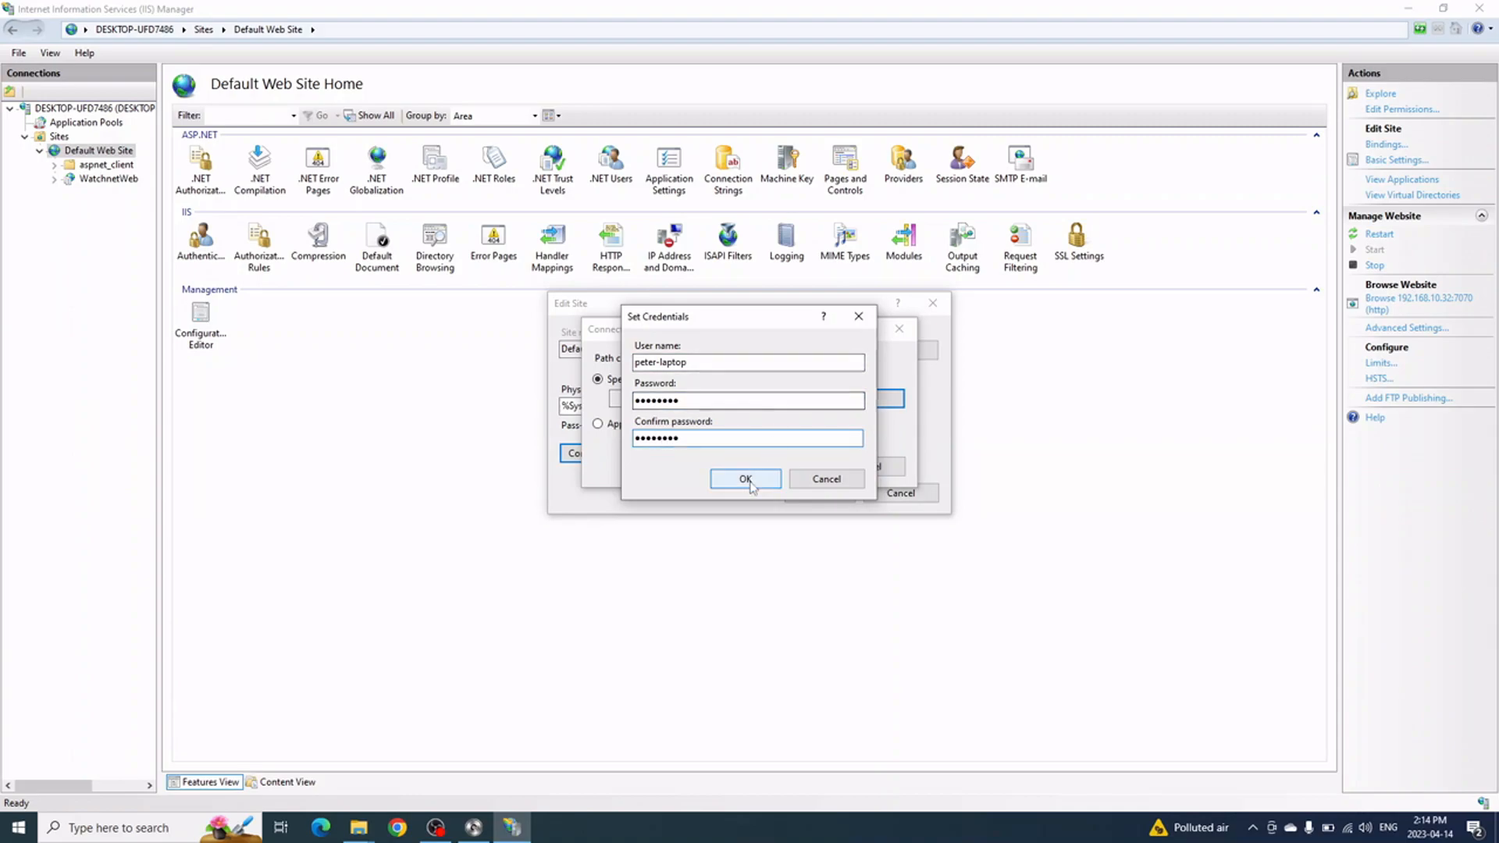
left_click(745, 479)
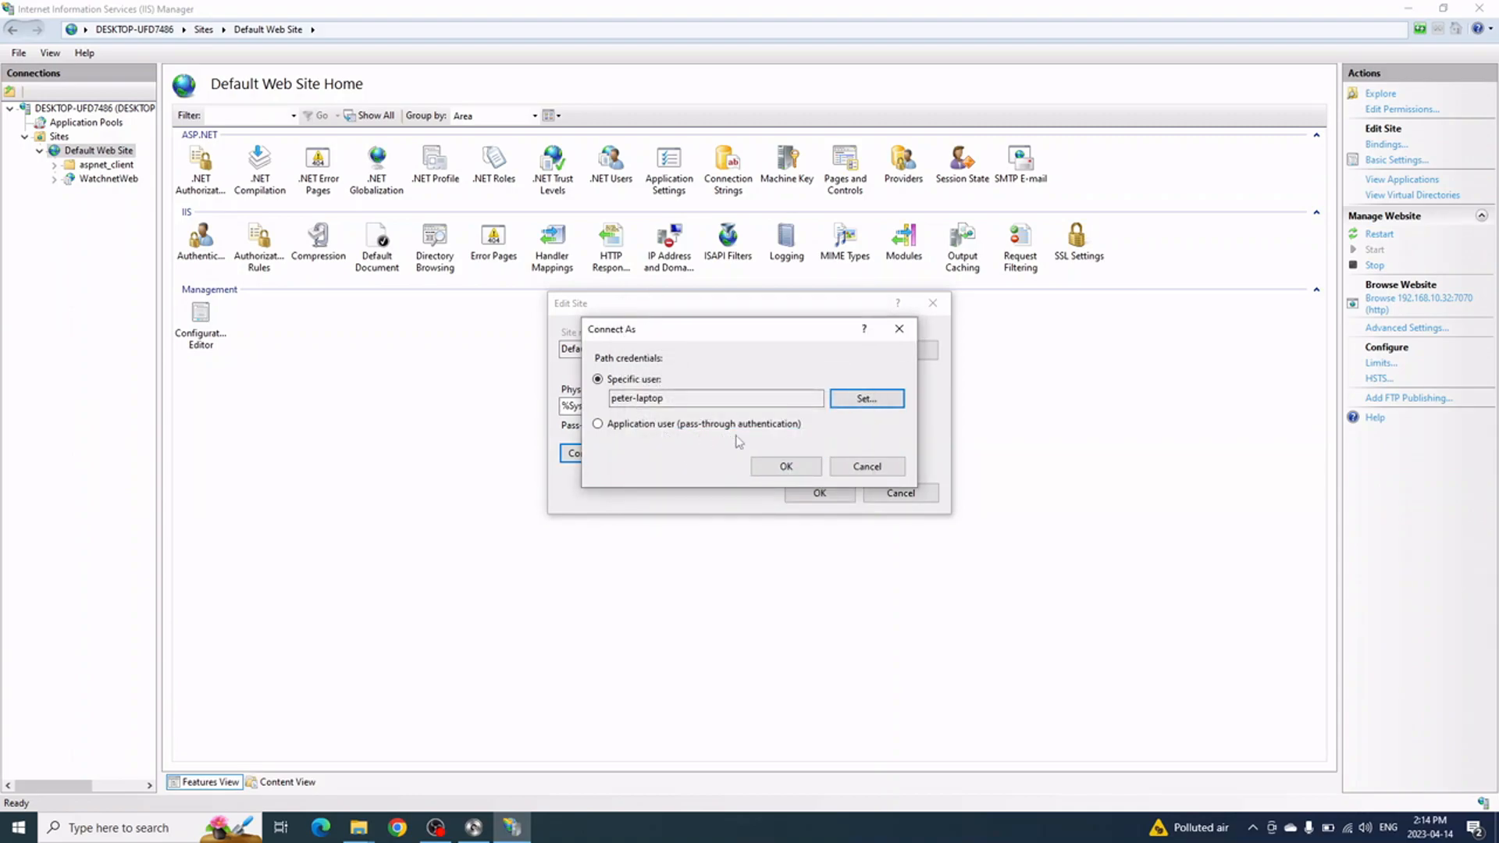
Apply the specific user, confirm Test Settings passes for C:\inetpub\wwwroot, and save the site settings
left_click(758, 465)
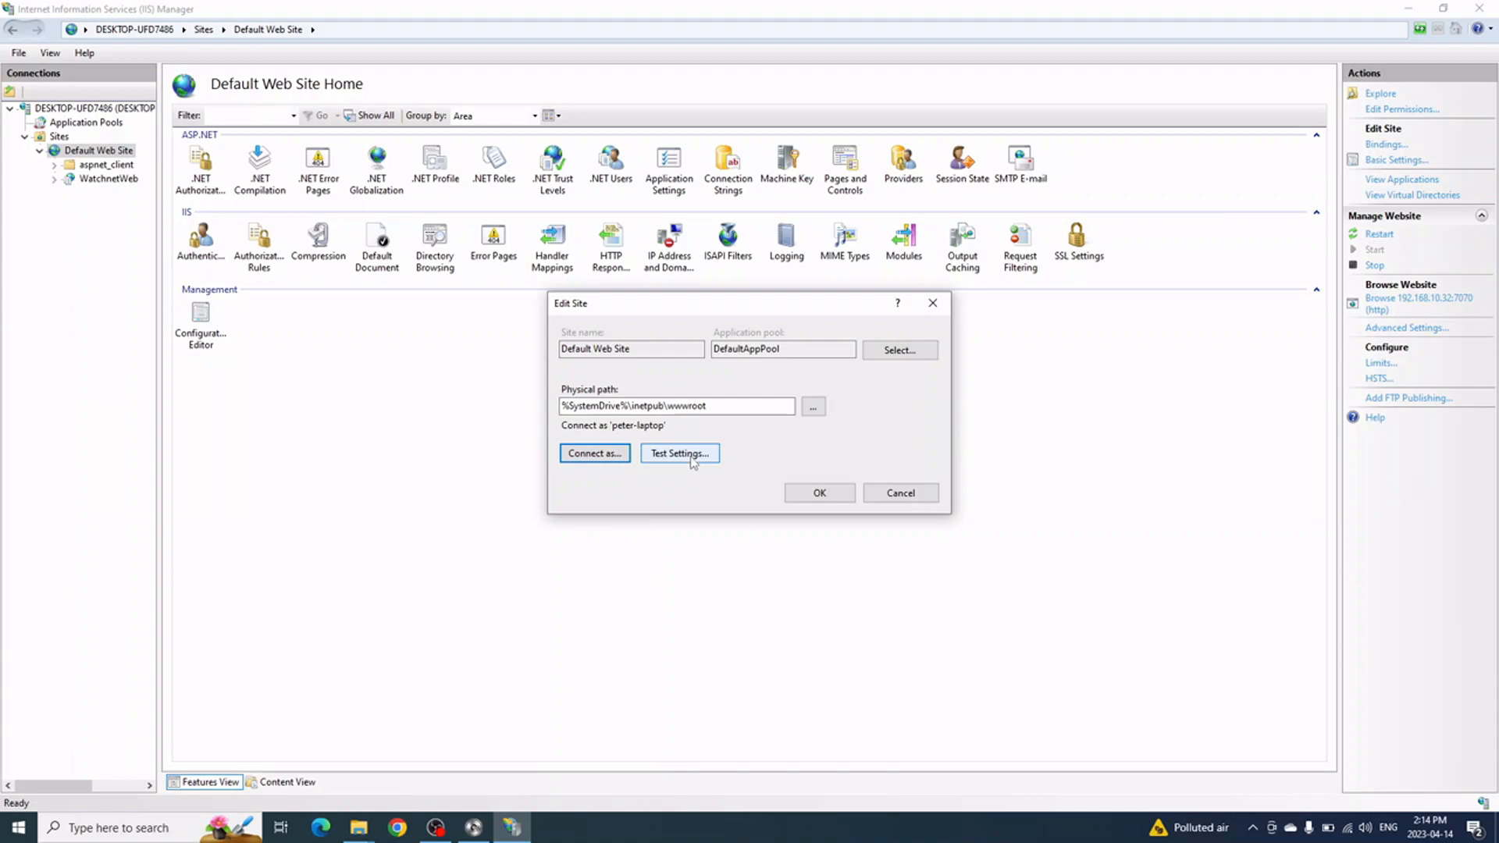
left_click(697, 460)
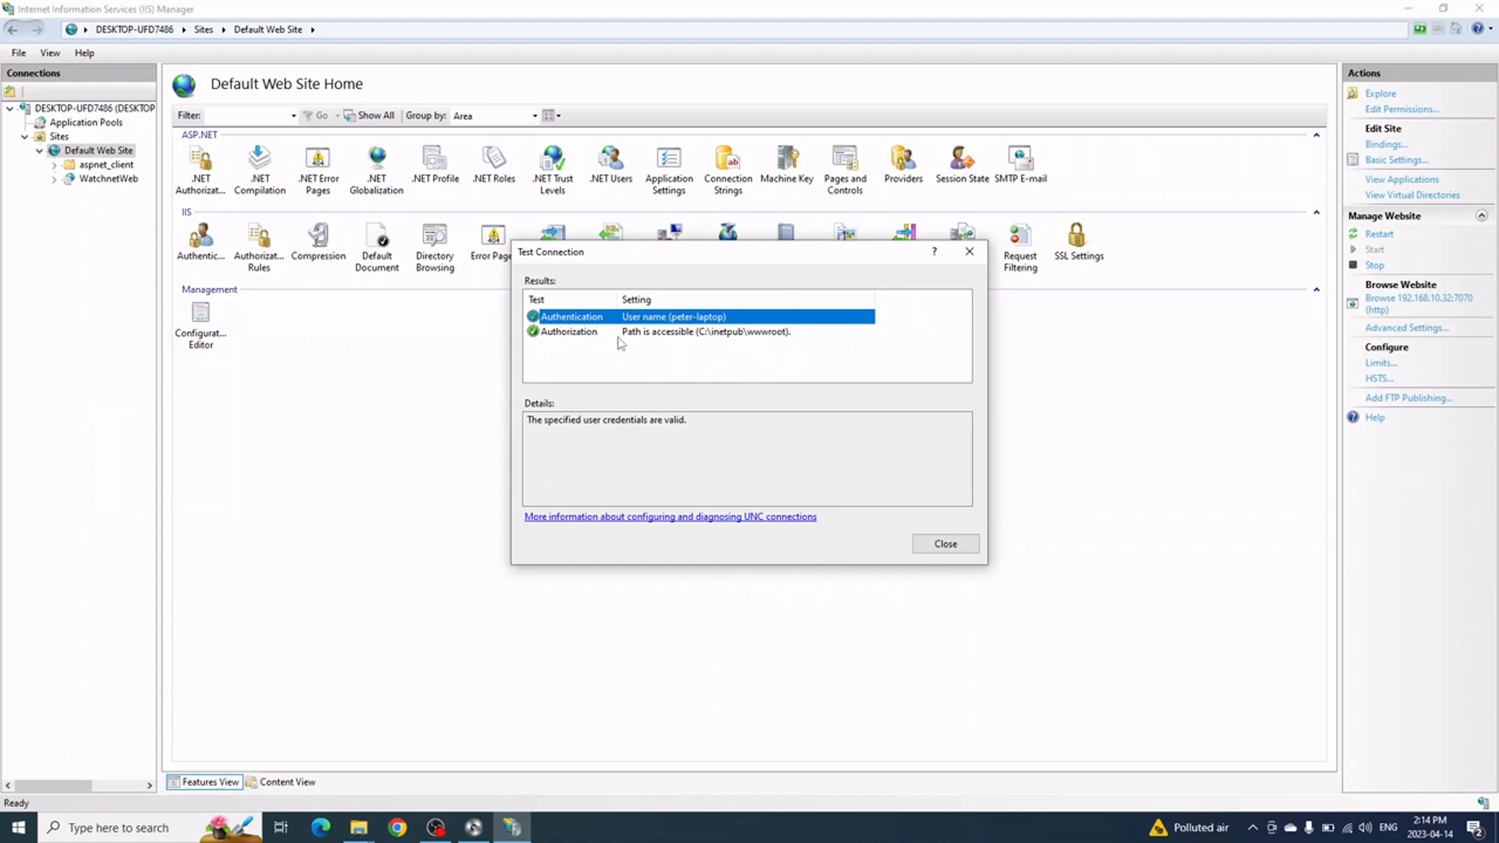
left_click(946, 547)
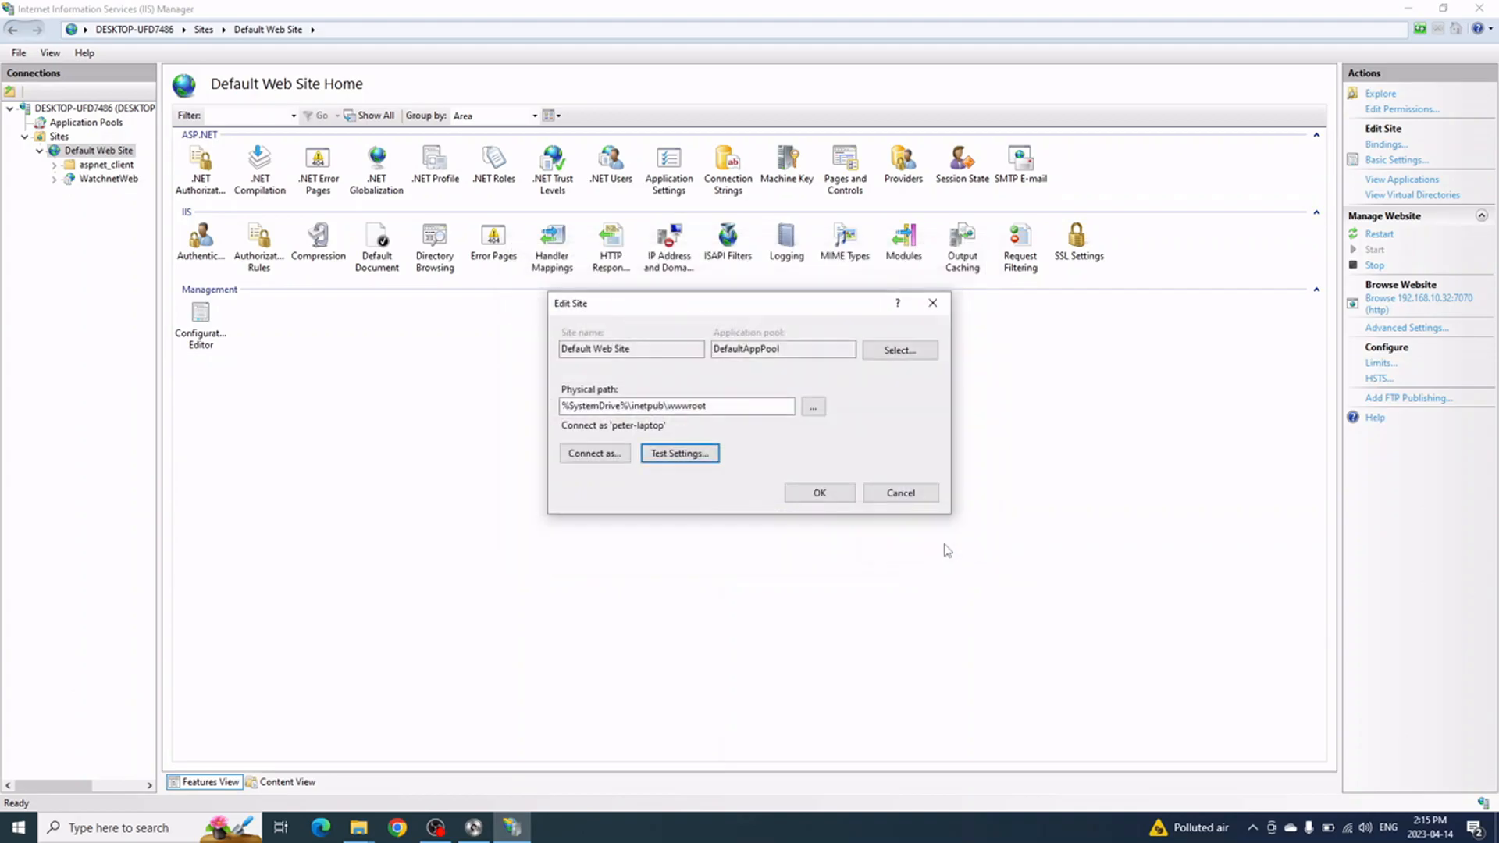
left_click(830, 501)
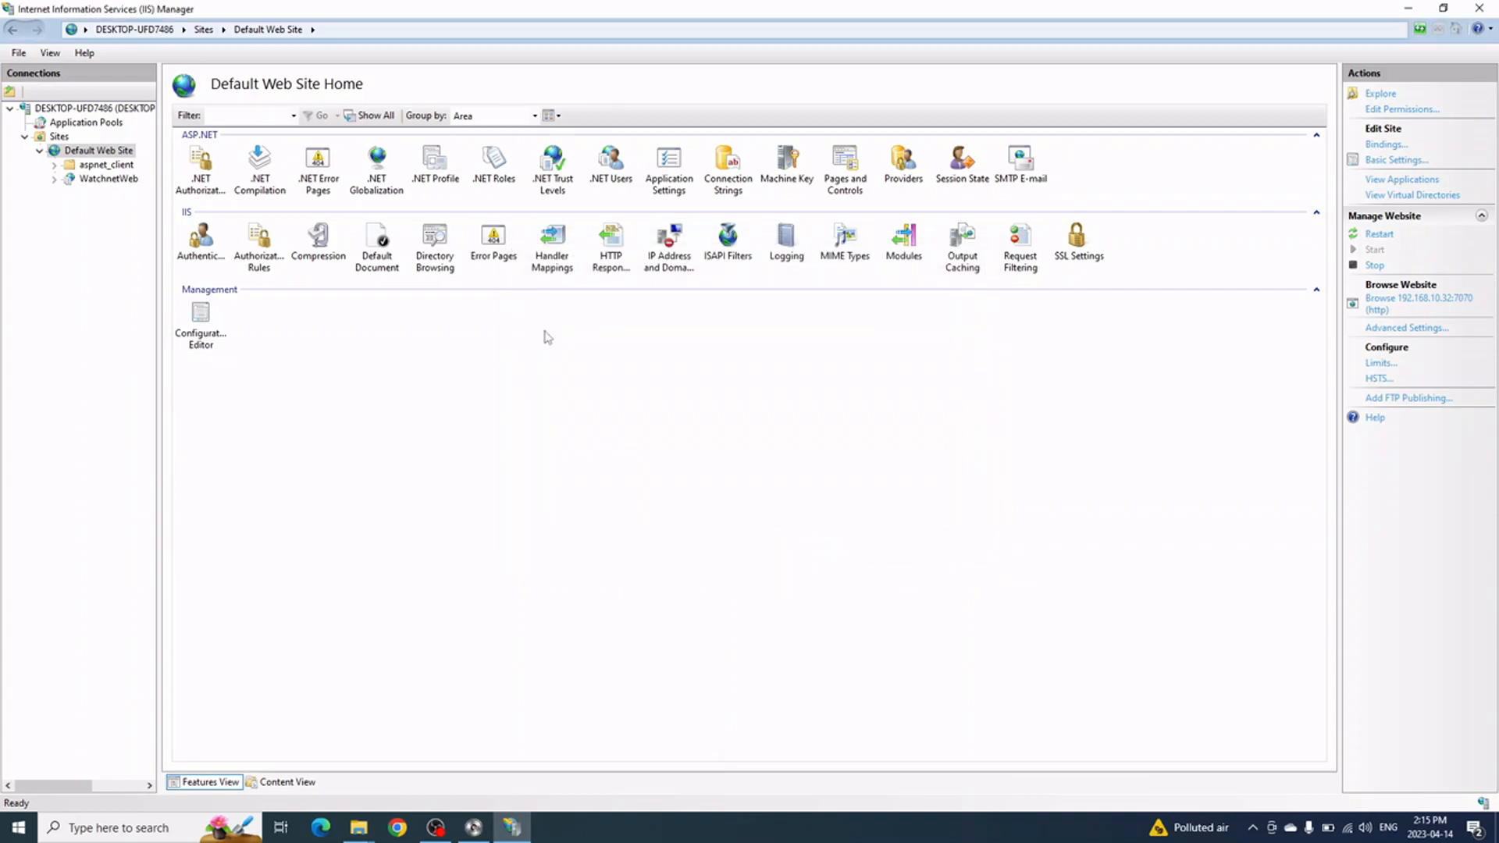
Set WatchnetWeb's Connect as to the same specific user, entering its user name and password
left_click(109, 179)
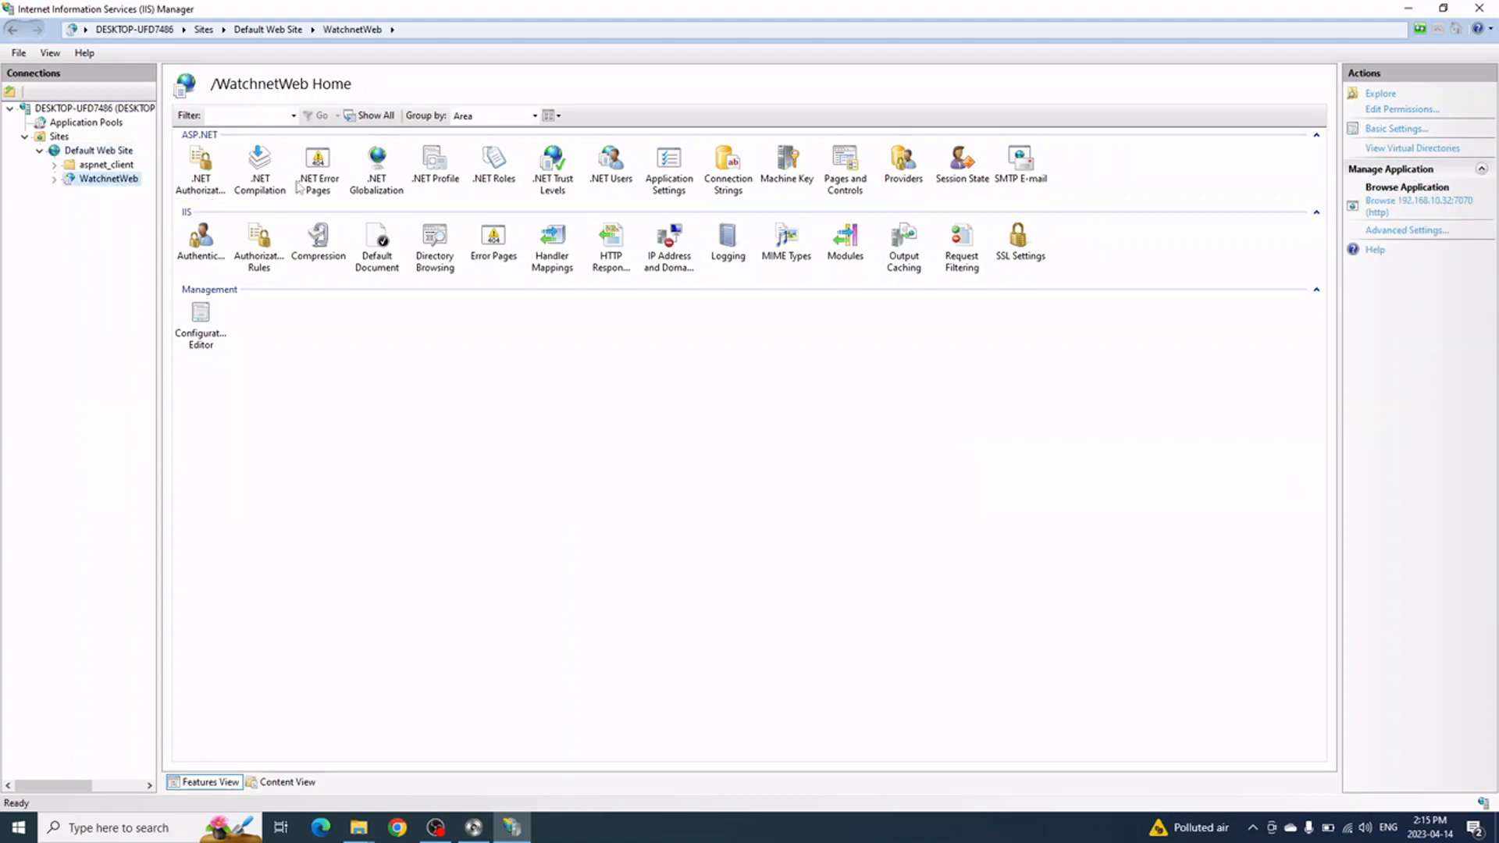
left_click(1395, 129)
left_click(593, 474)
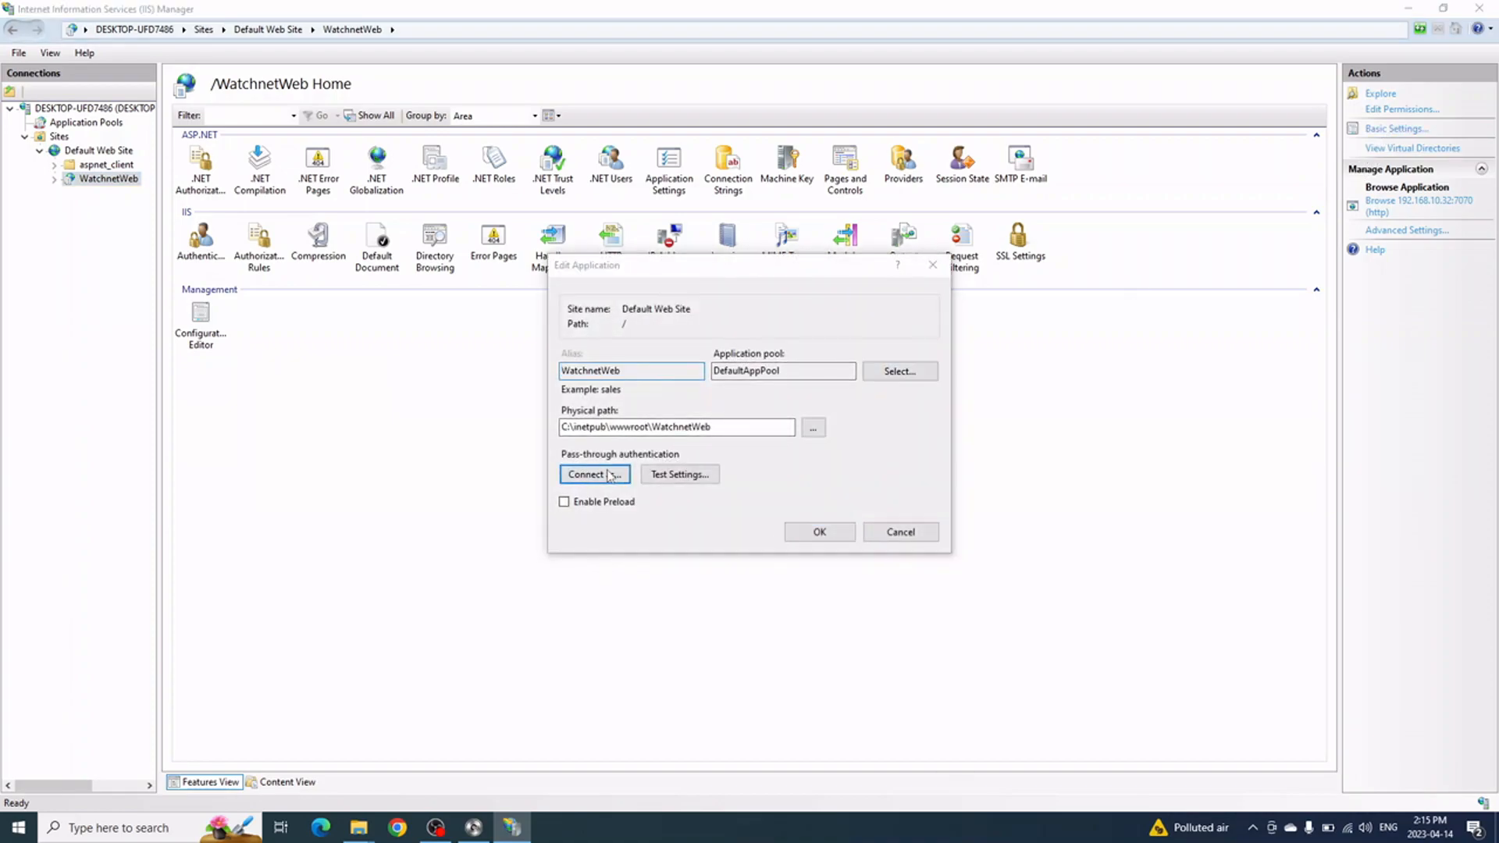
left_click(624, 381)
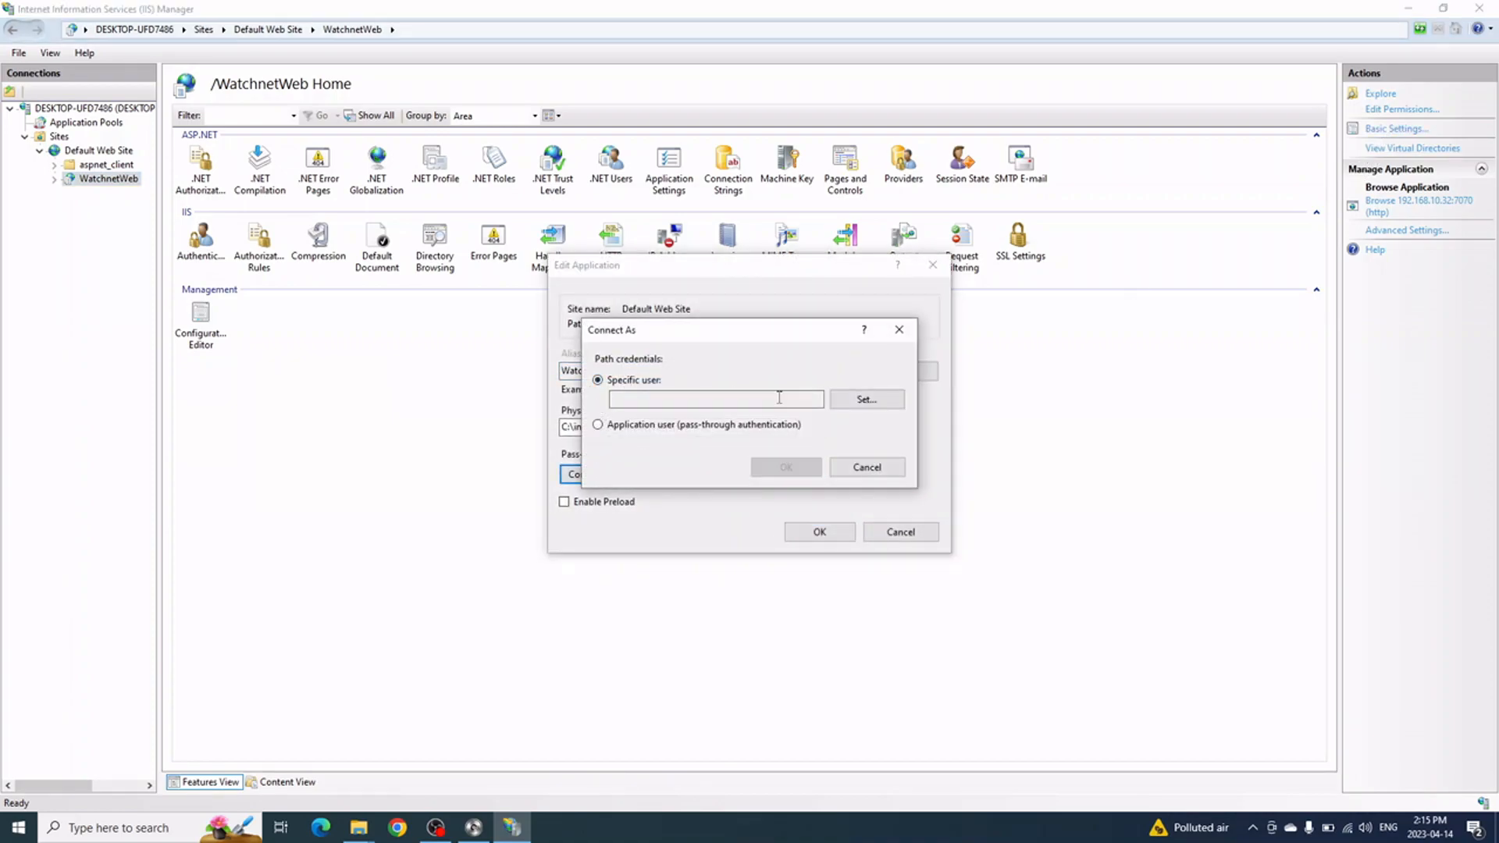
left_click(881, 402)
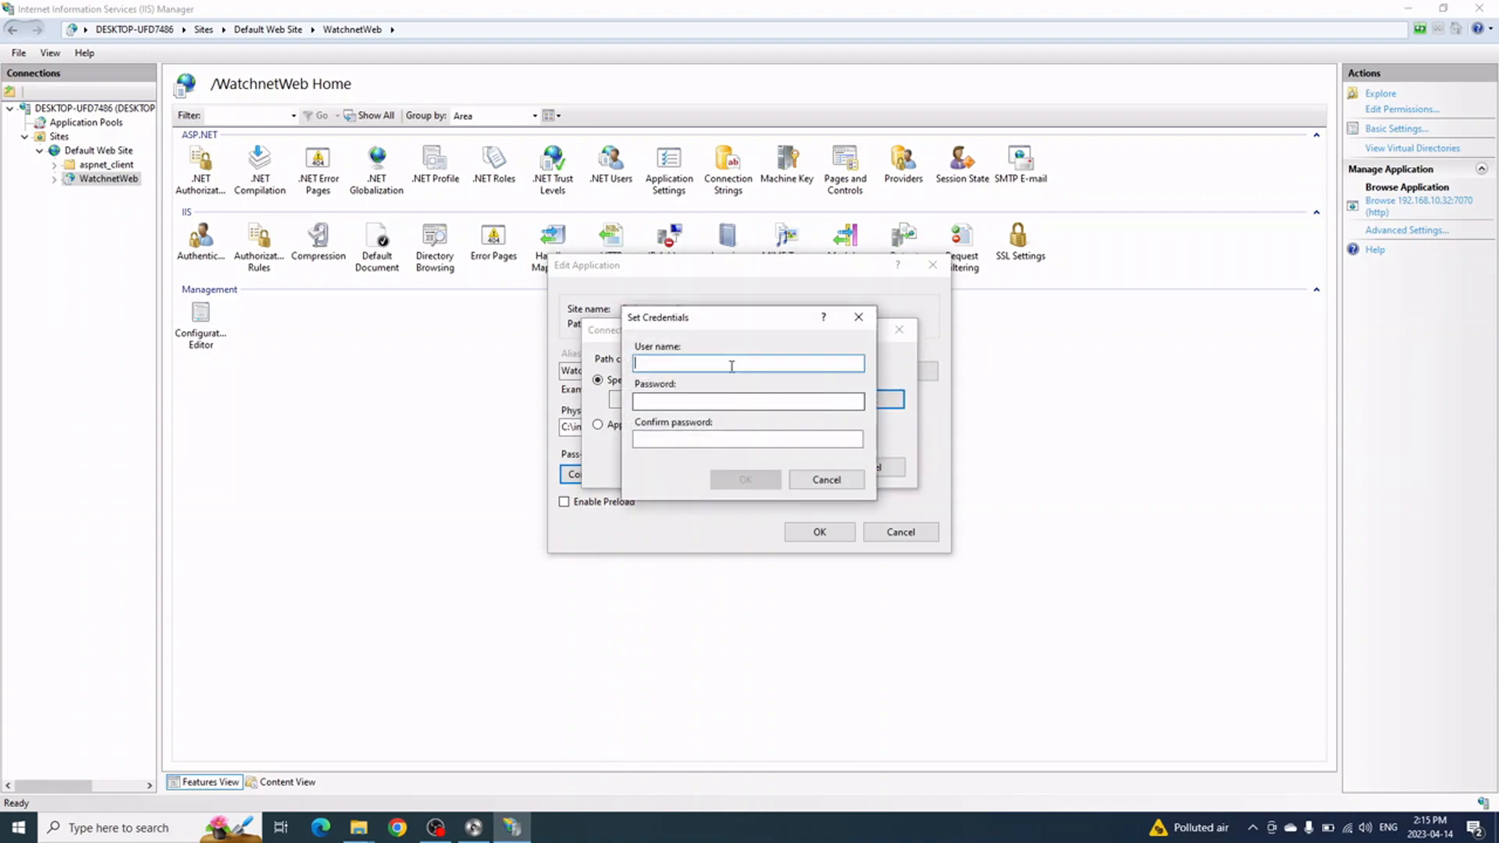
type("peter")
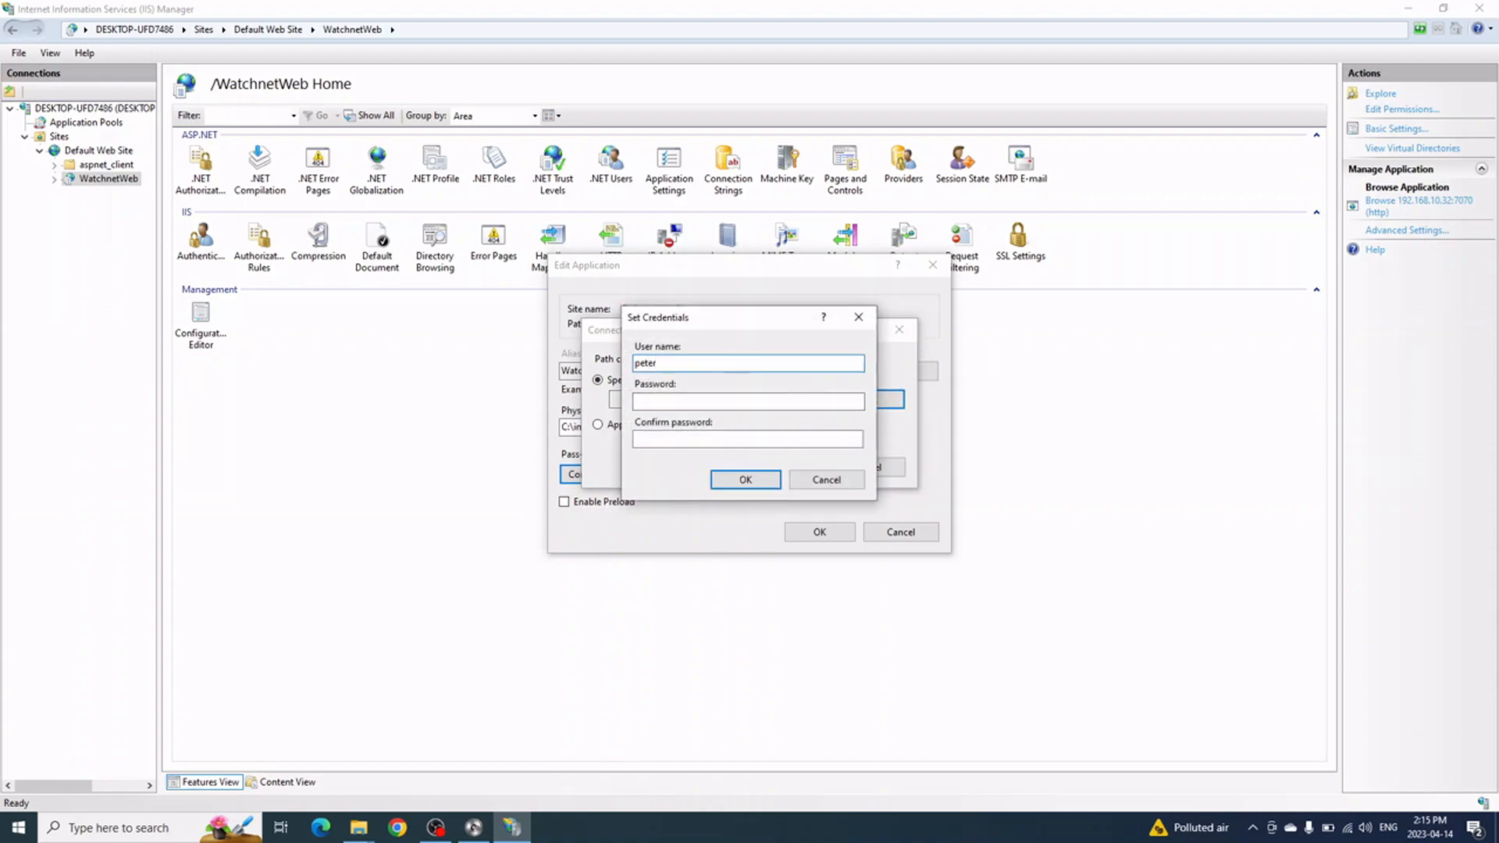
type("-laptop")
key("Tab")
type("*******")
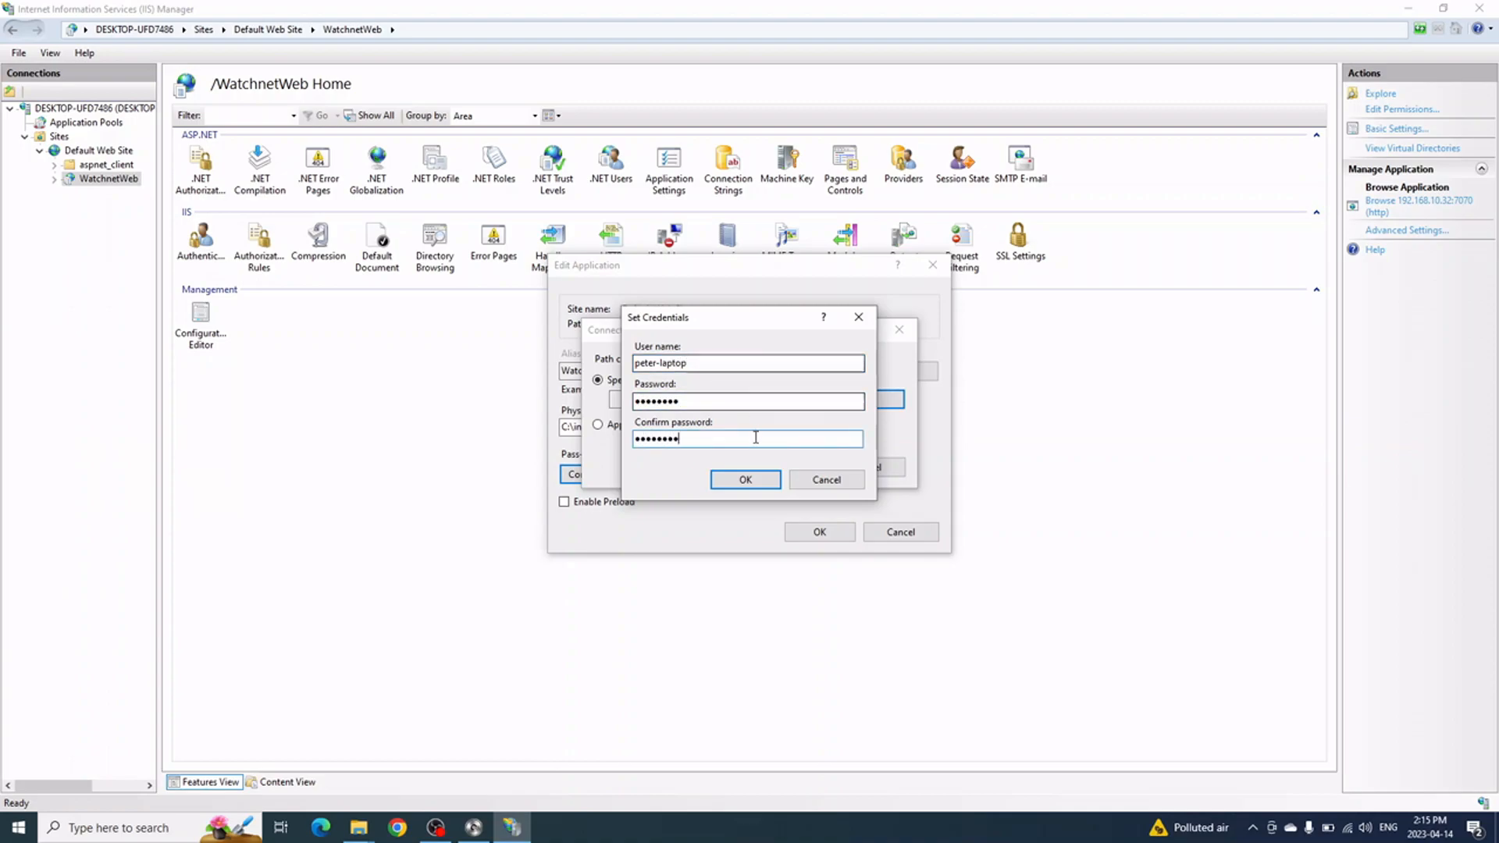
left_click(745, 479)
Apply the user, confirm the test passes for C:\inetpub\wwwroot\WatchnetWeb, and save the application settings
left_click(786, 466)
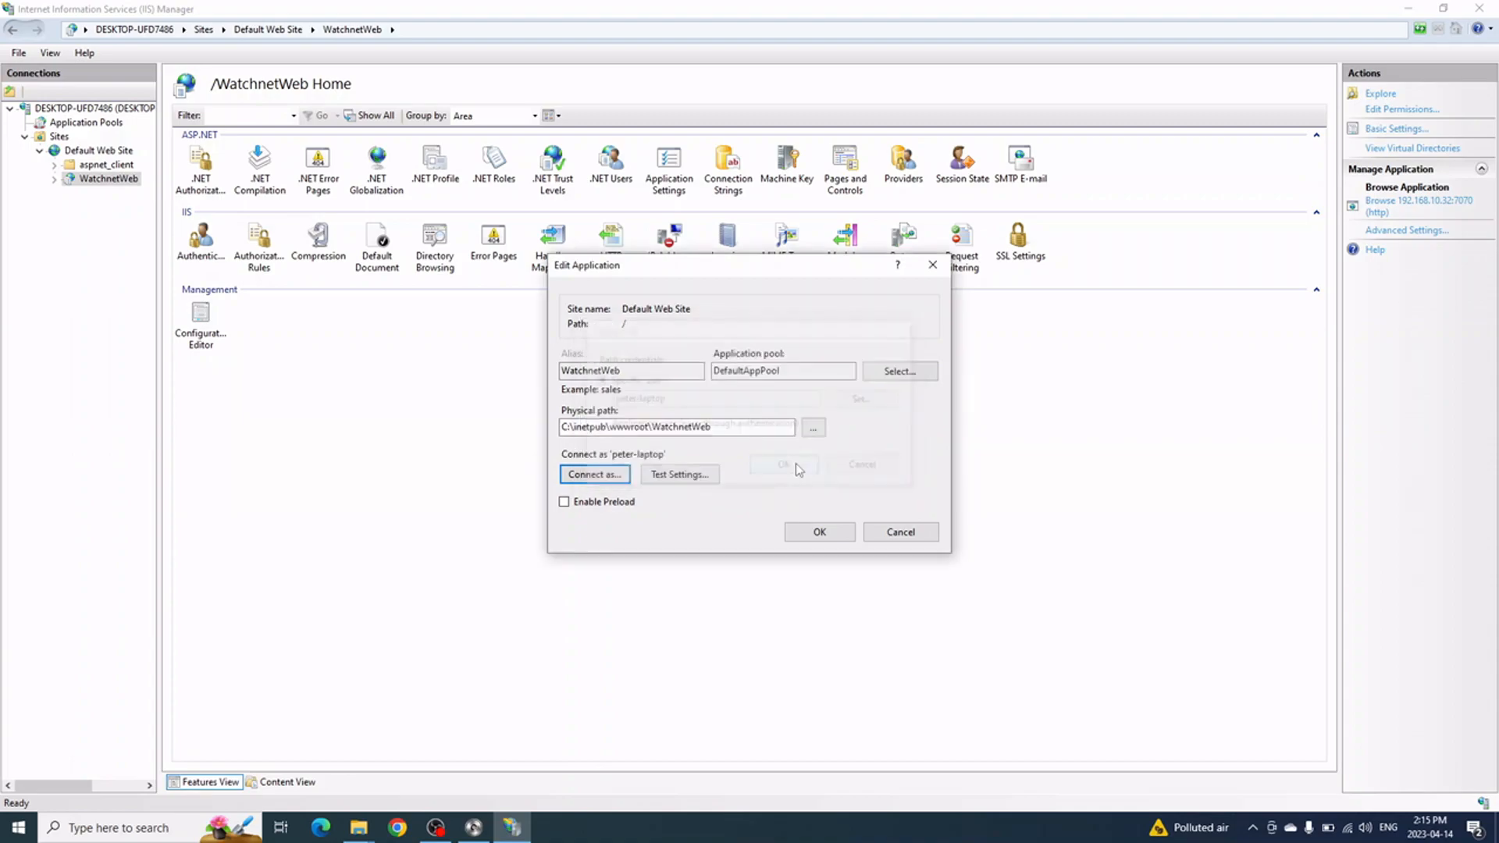
left_click(687, 474)
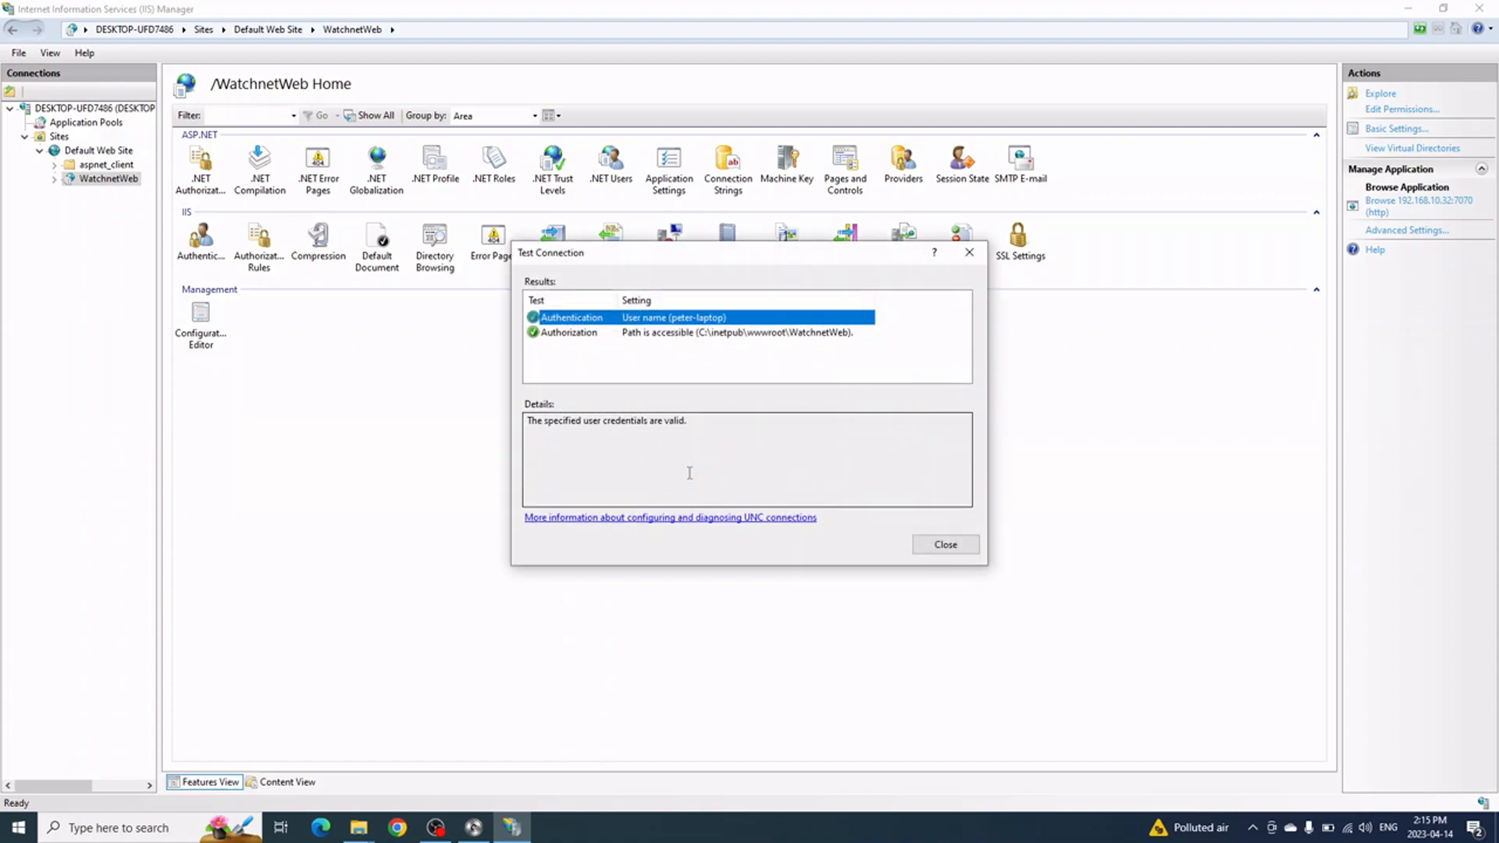
left_click(942, 544)
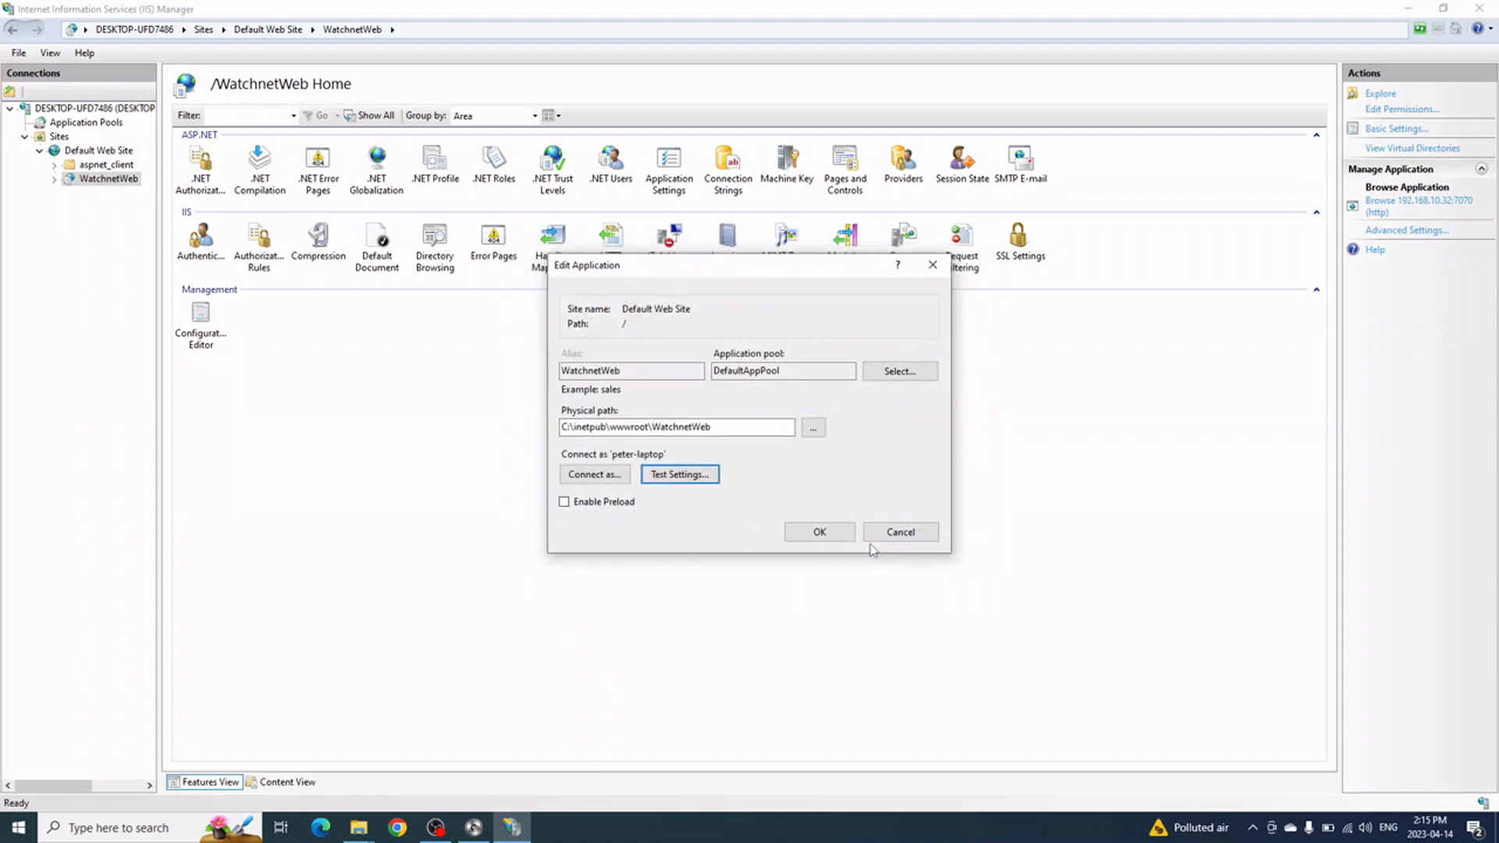
left_click(820, 531)
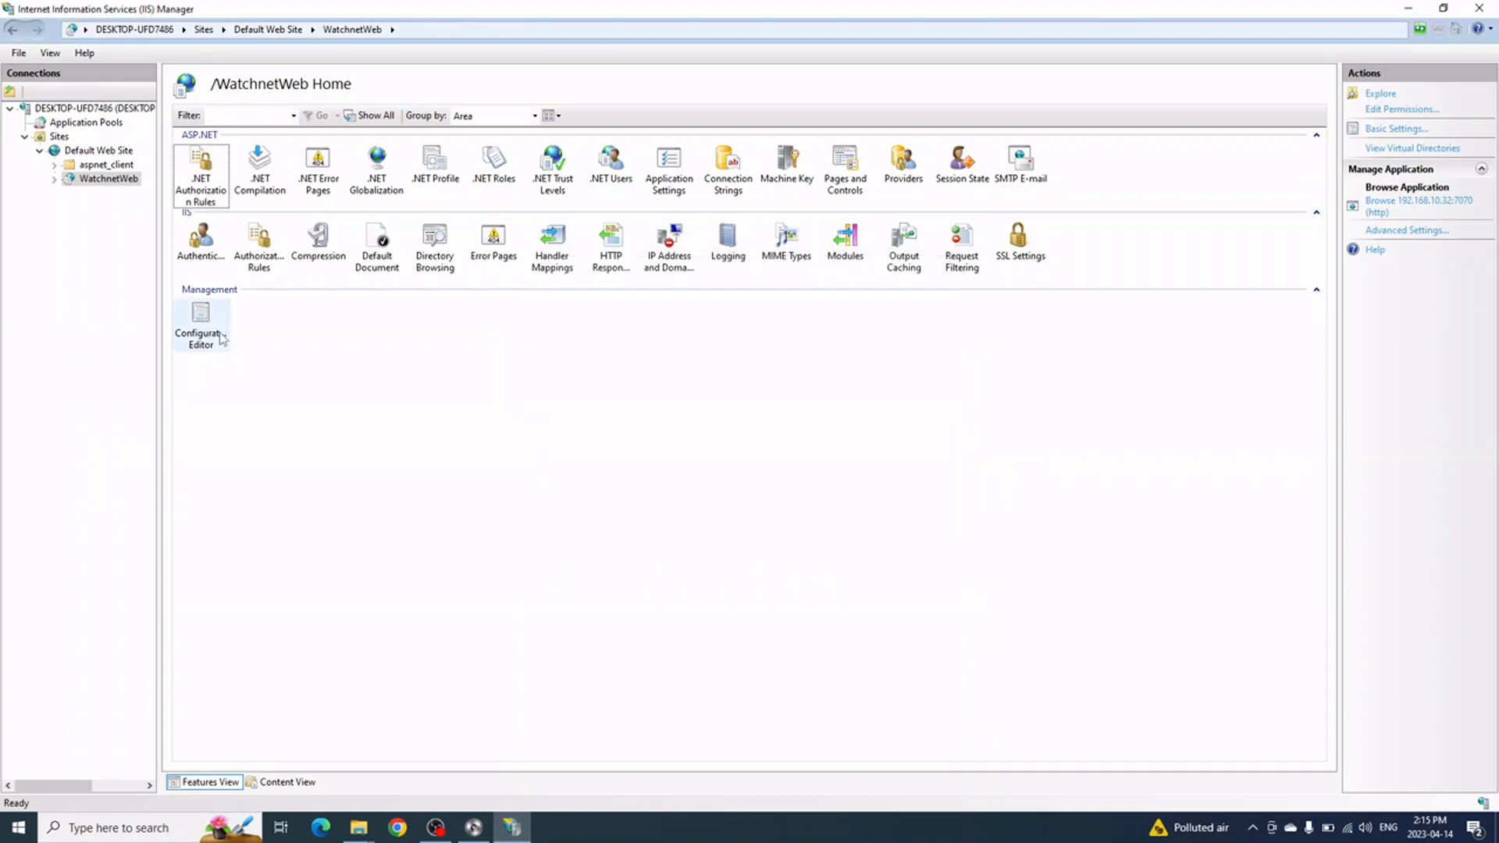
Open WatchnetWeb in File Explorer, go up to C:\inetpub\wwwroot, and bring up the WatchnetWeb folder's options
right_click(114, 182)
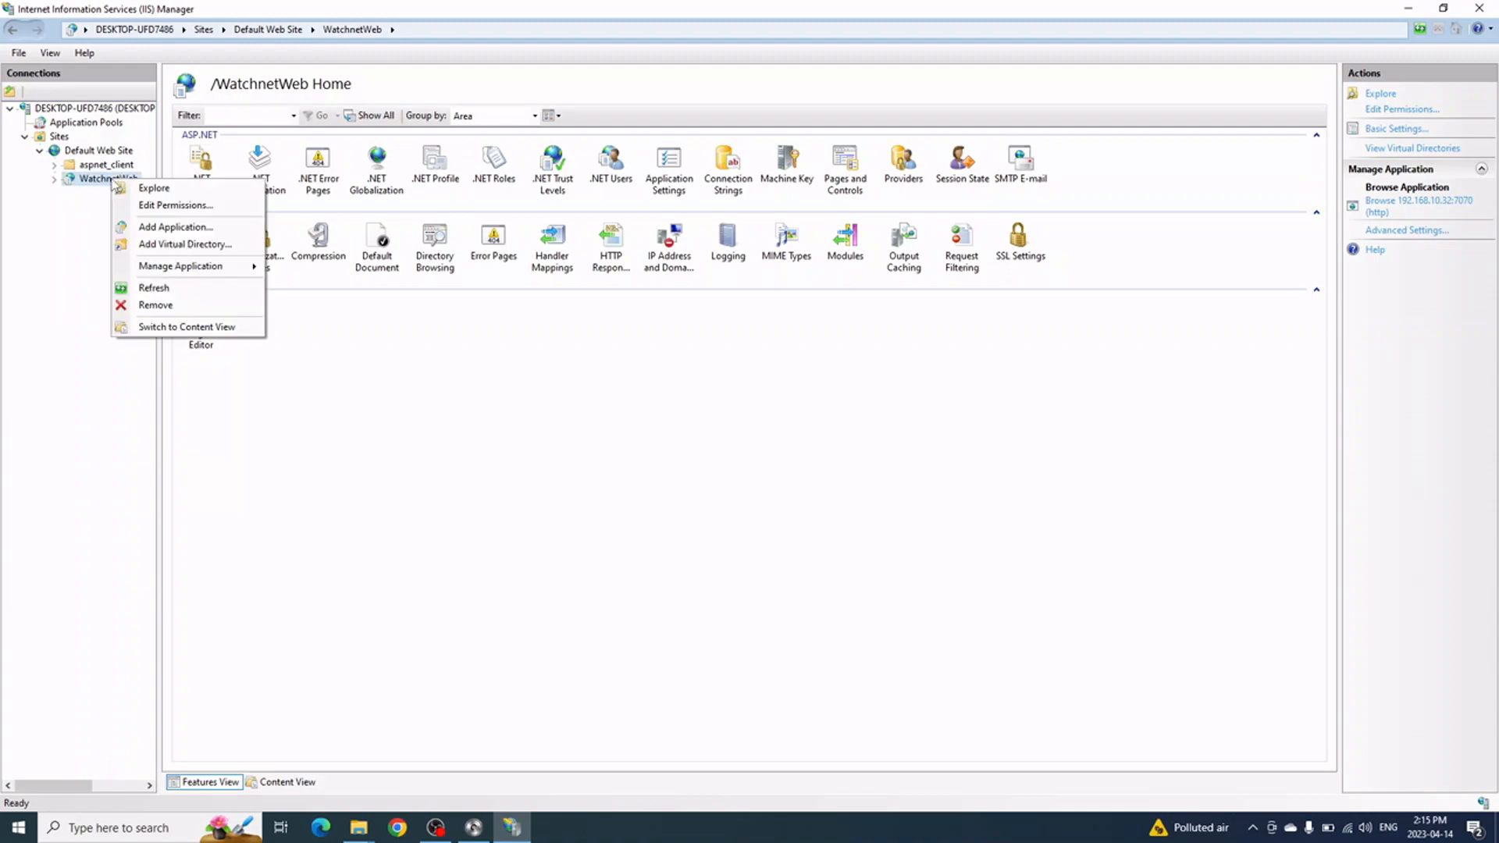
left_click(94, 182)
right_click(92, 177)
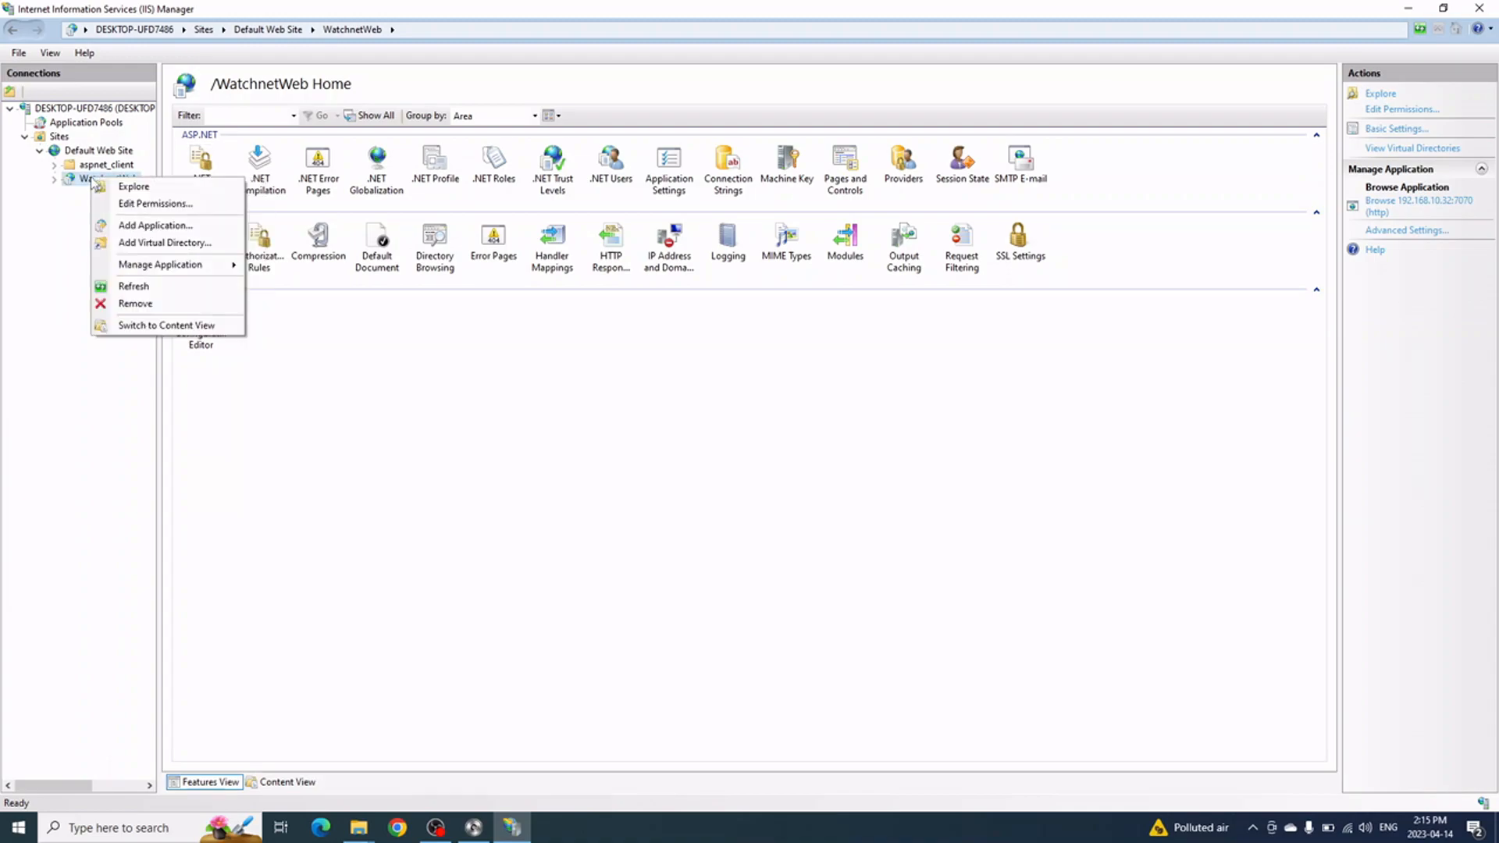
left_click(134, 187)
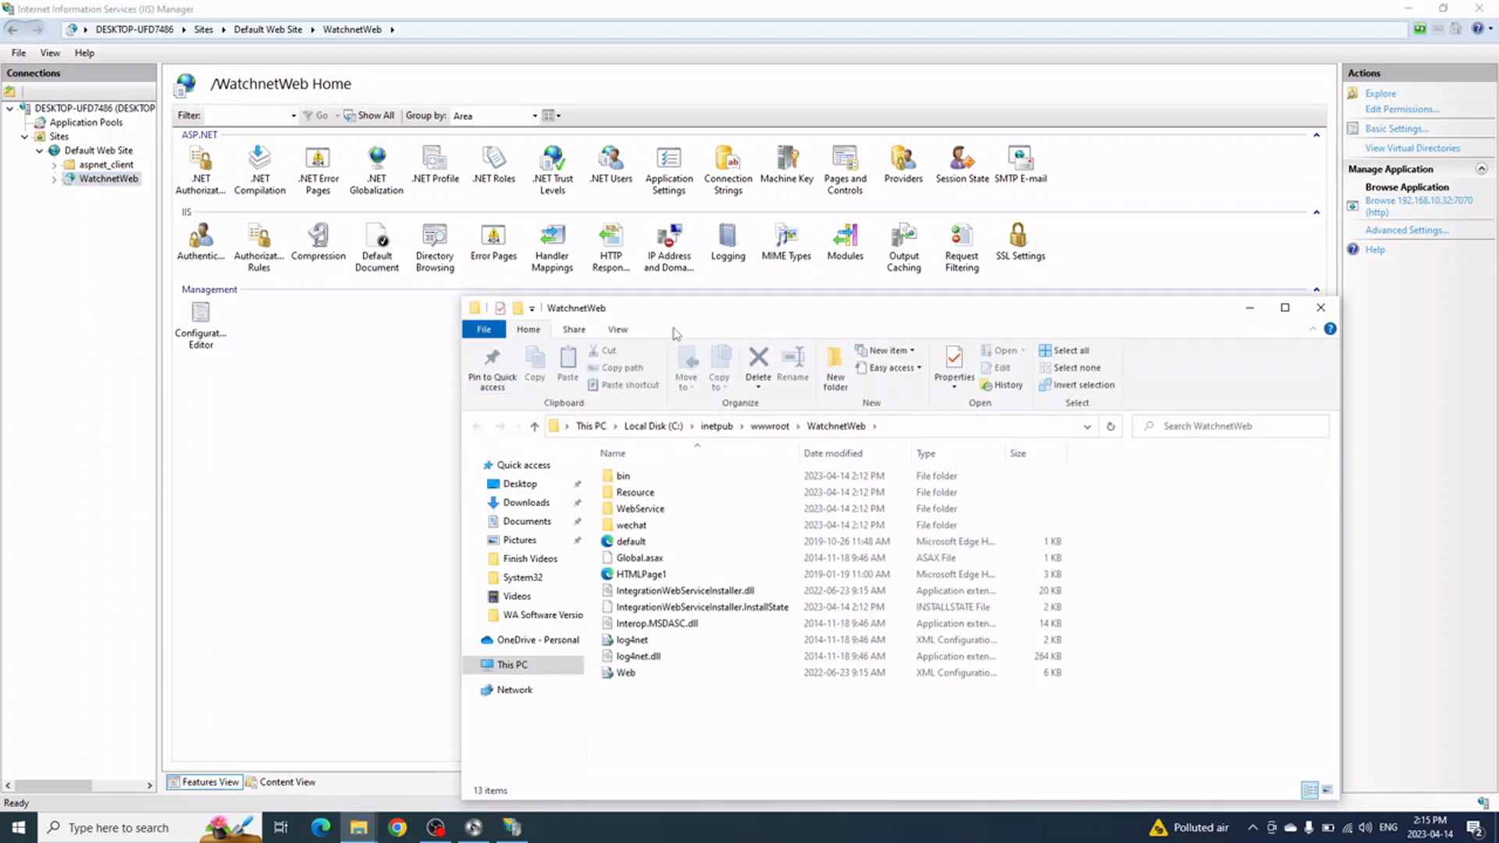
left_click_drag(709, 318, 600, 173)
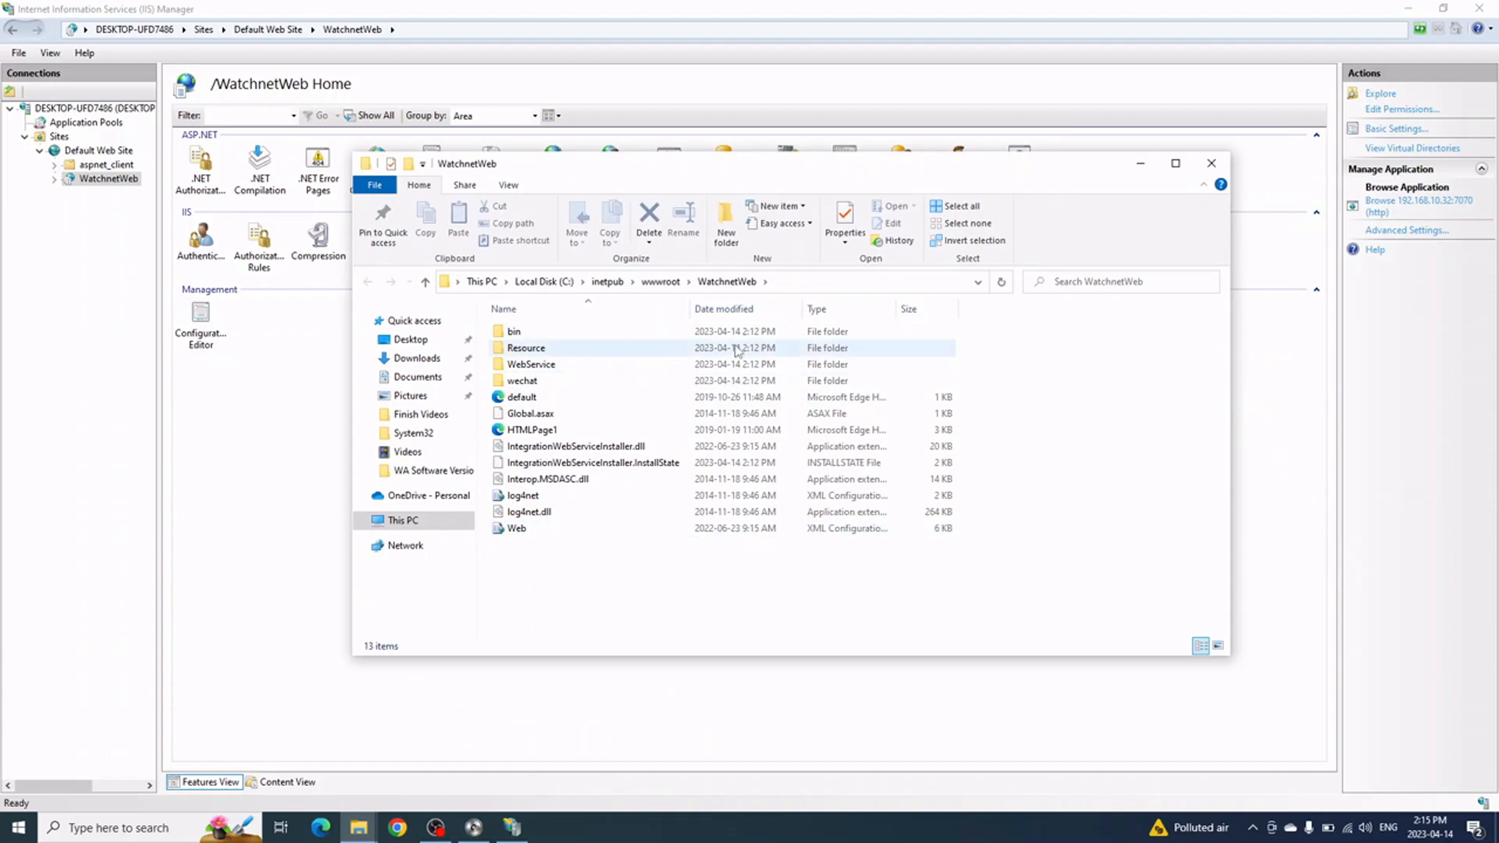
left_click(669, 284)
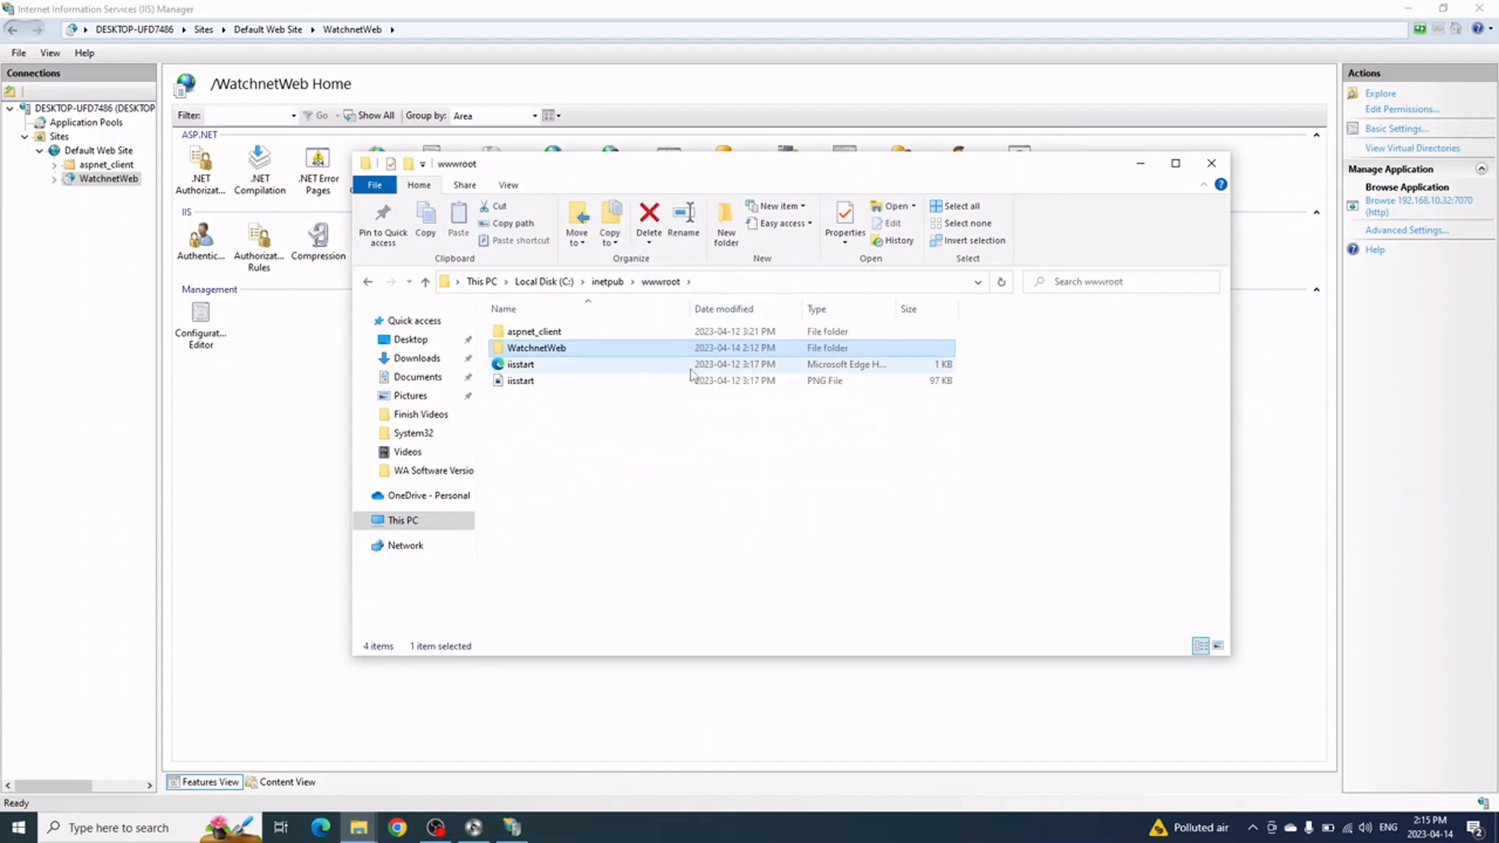
right_click(550, 353)
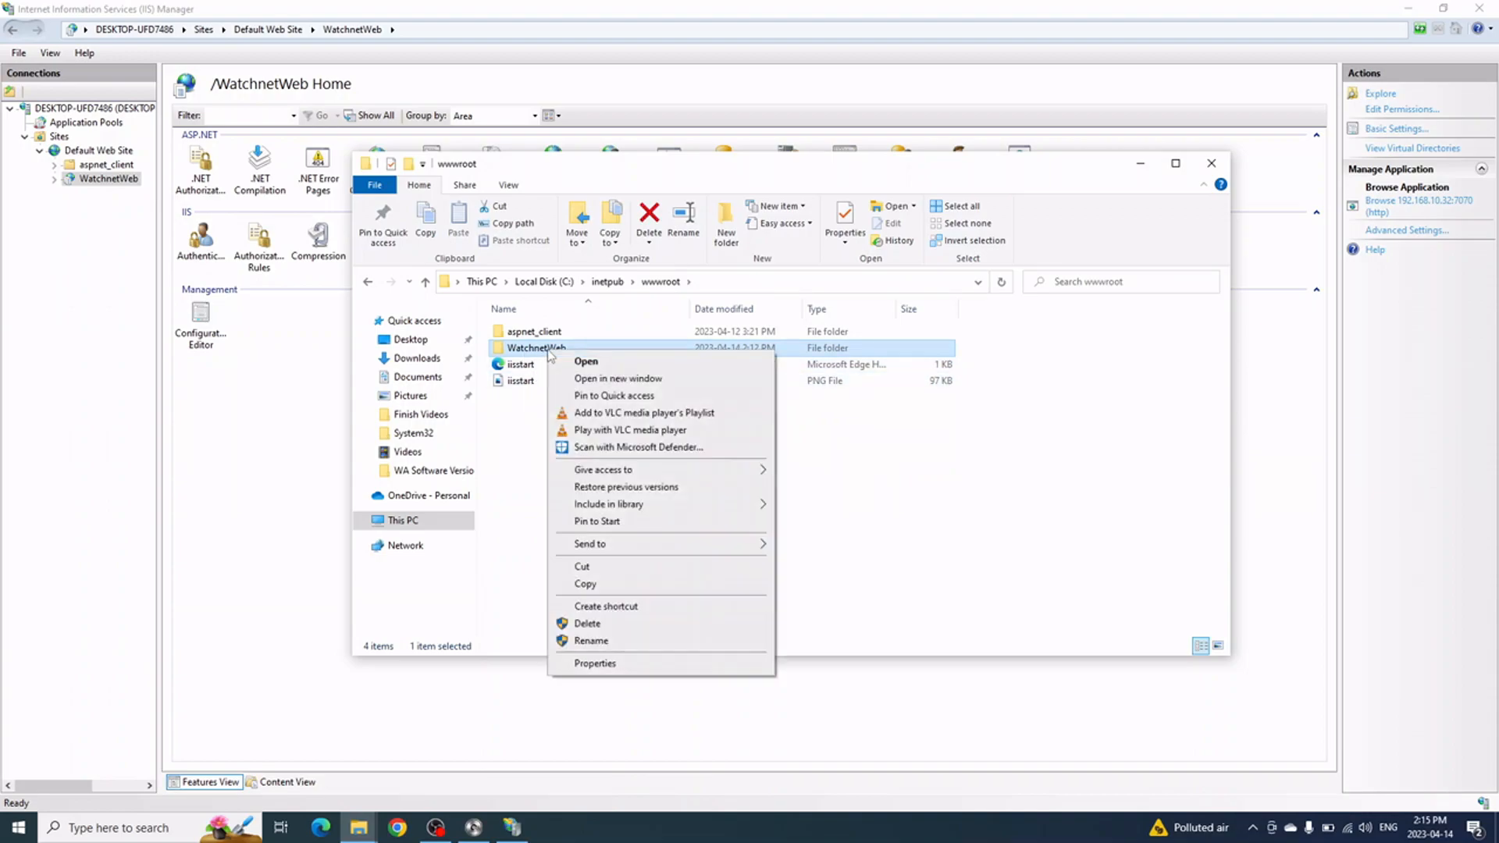
In the WatchnetWeb folder's Security properties, allow Full control for the Users group and apply
left_click(609, 663)
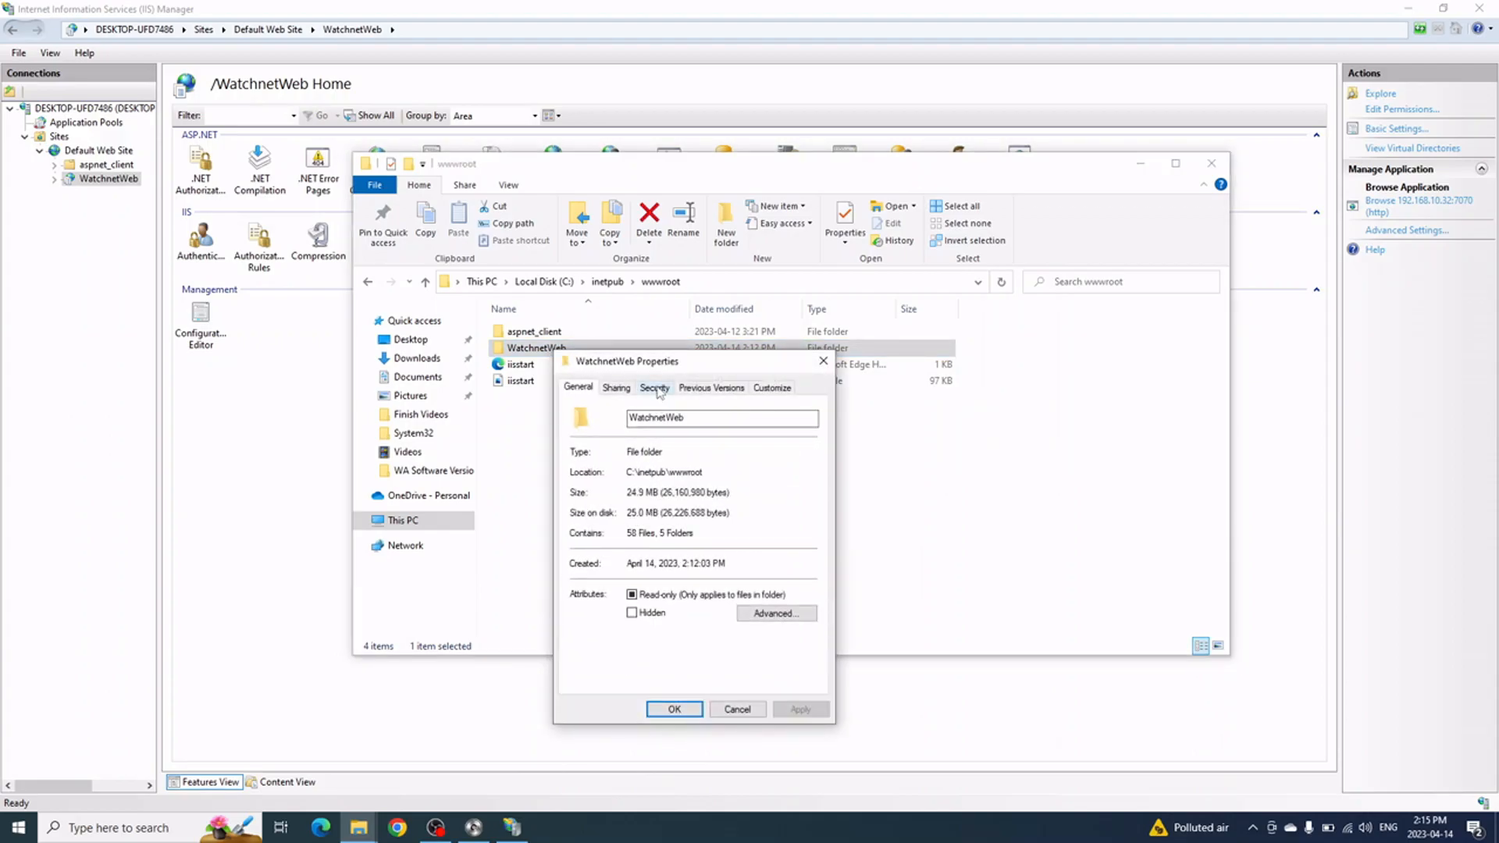
left_click(657, 388)
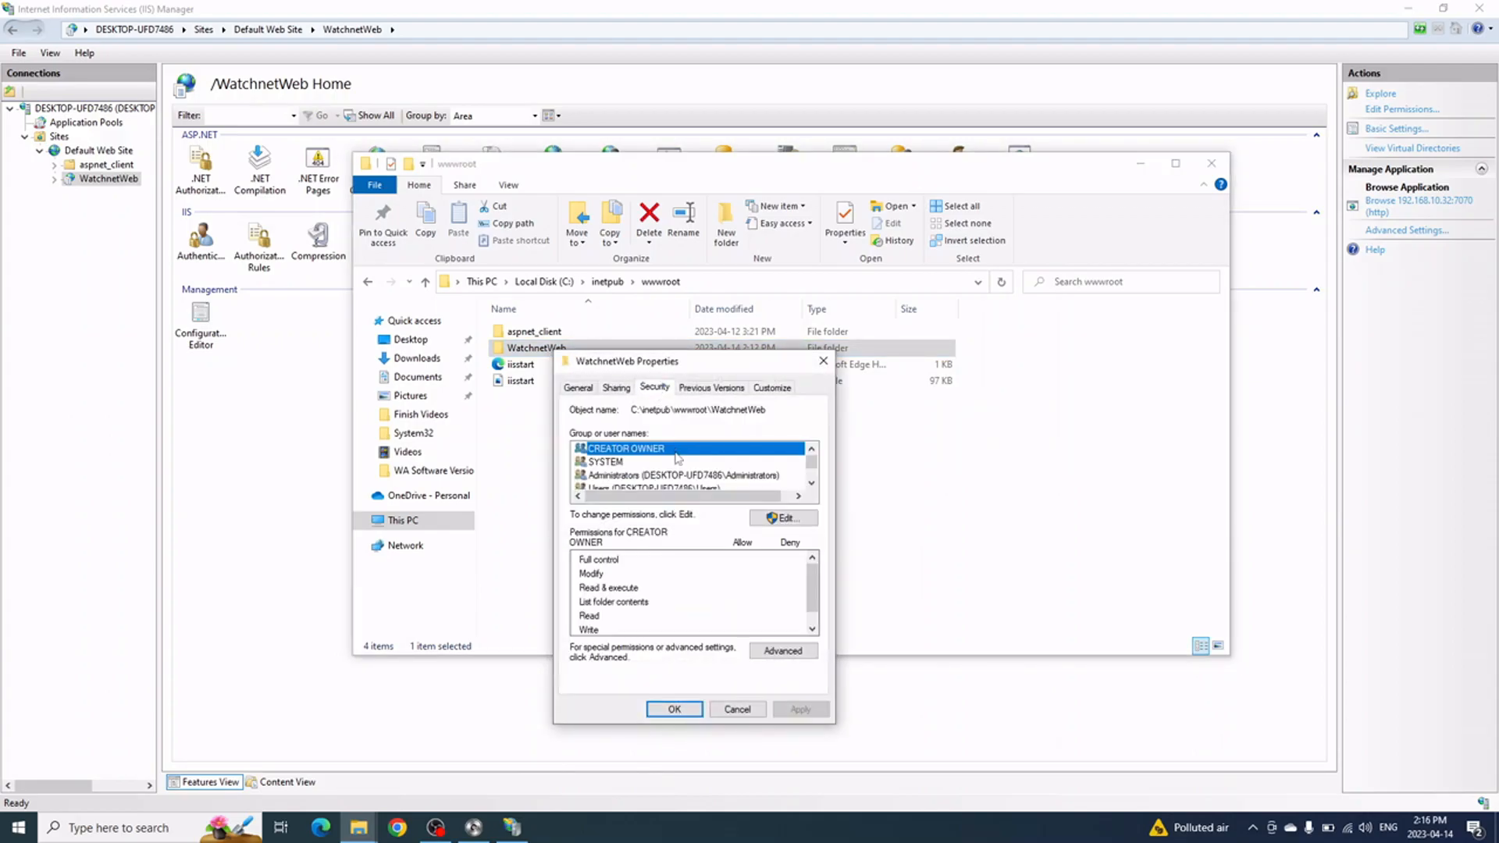
left_click(784, 519)
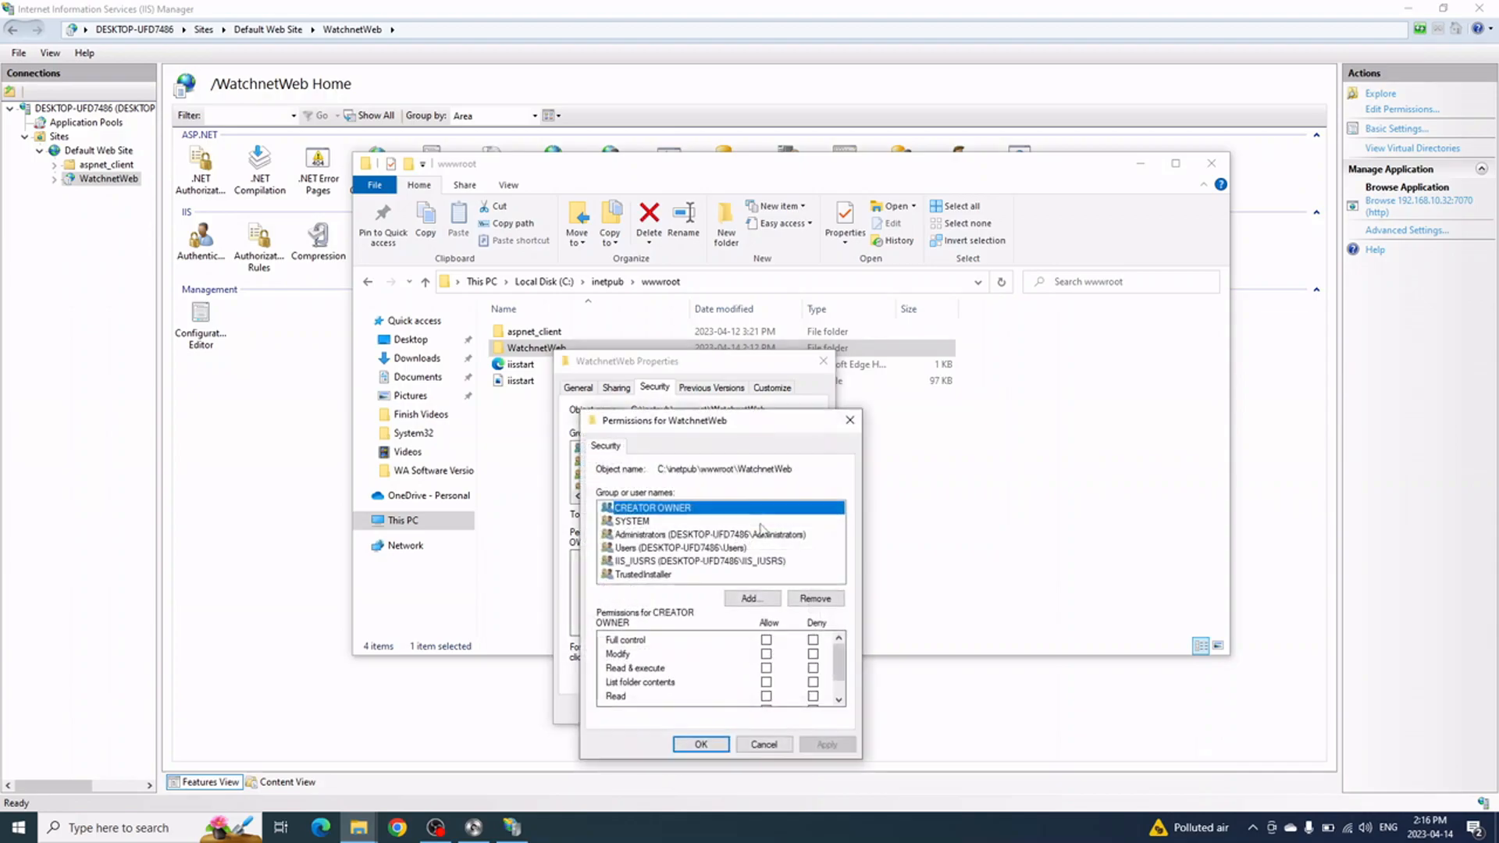
left_click(679, 549)
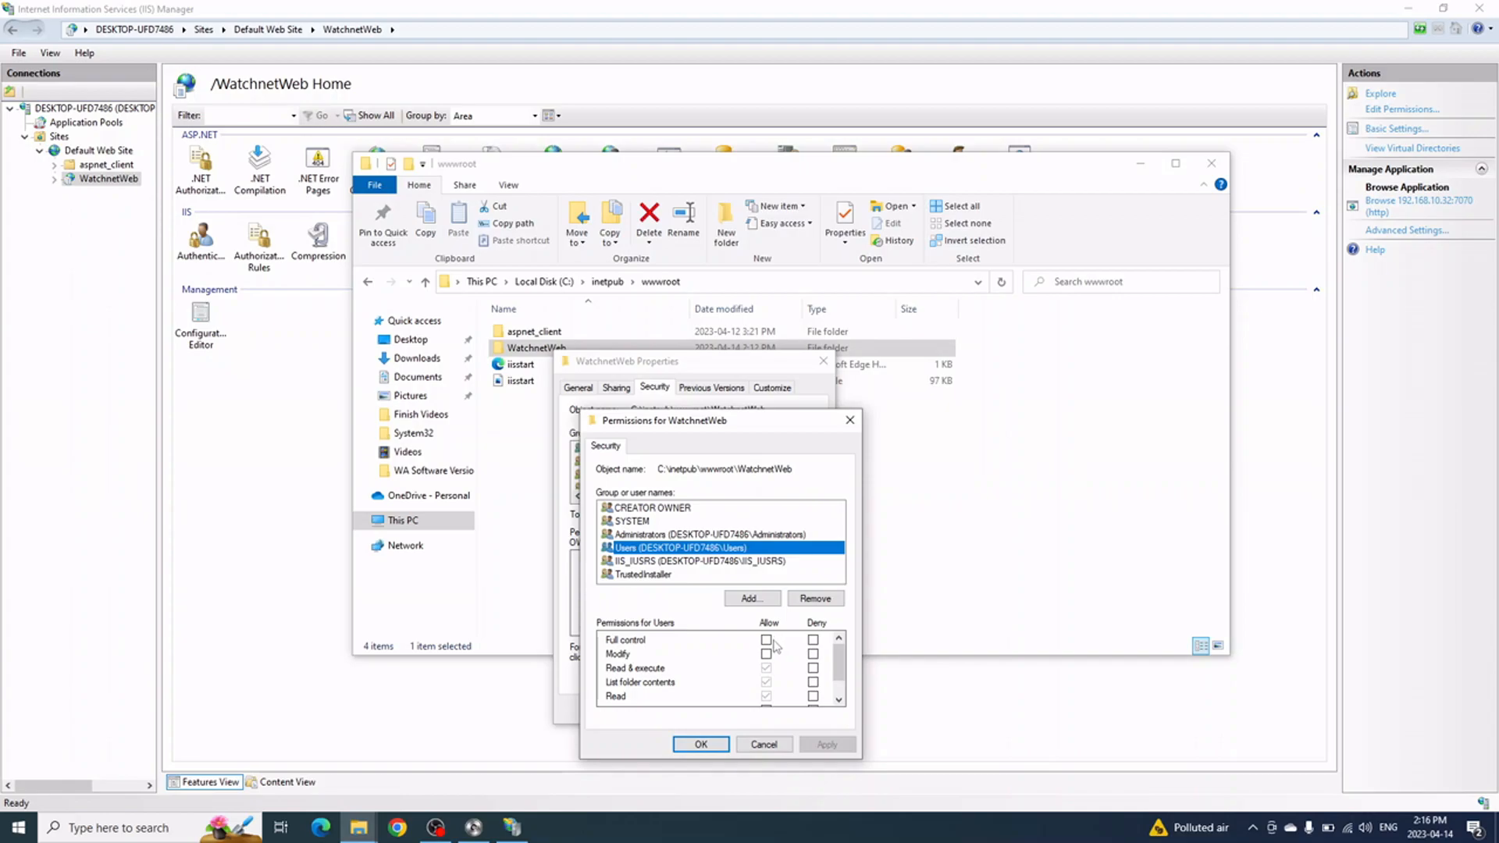
left_click(765, 639)
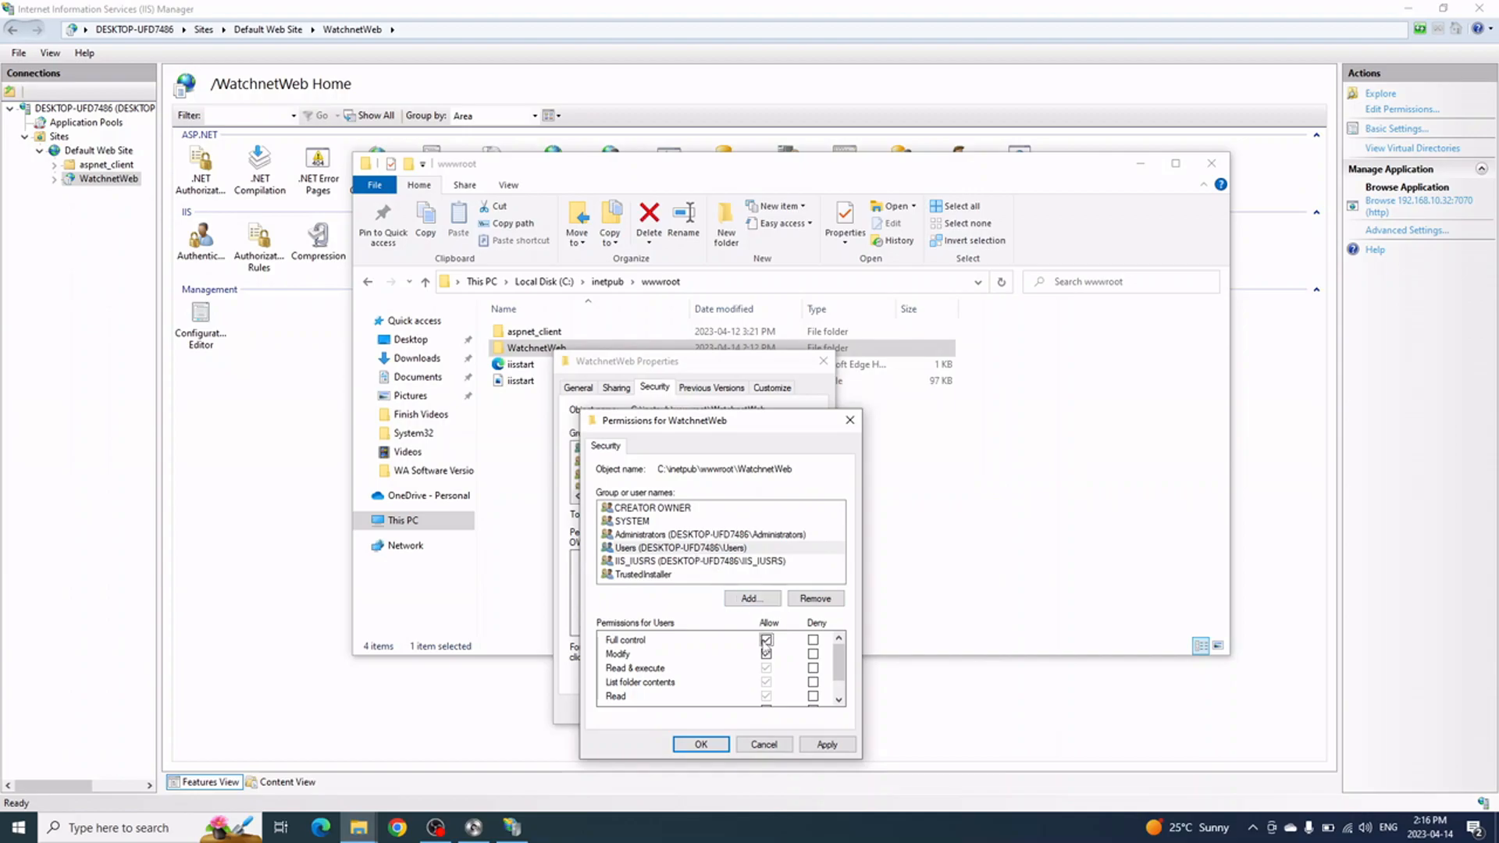
left_click(665, 548)
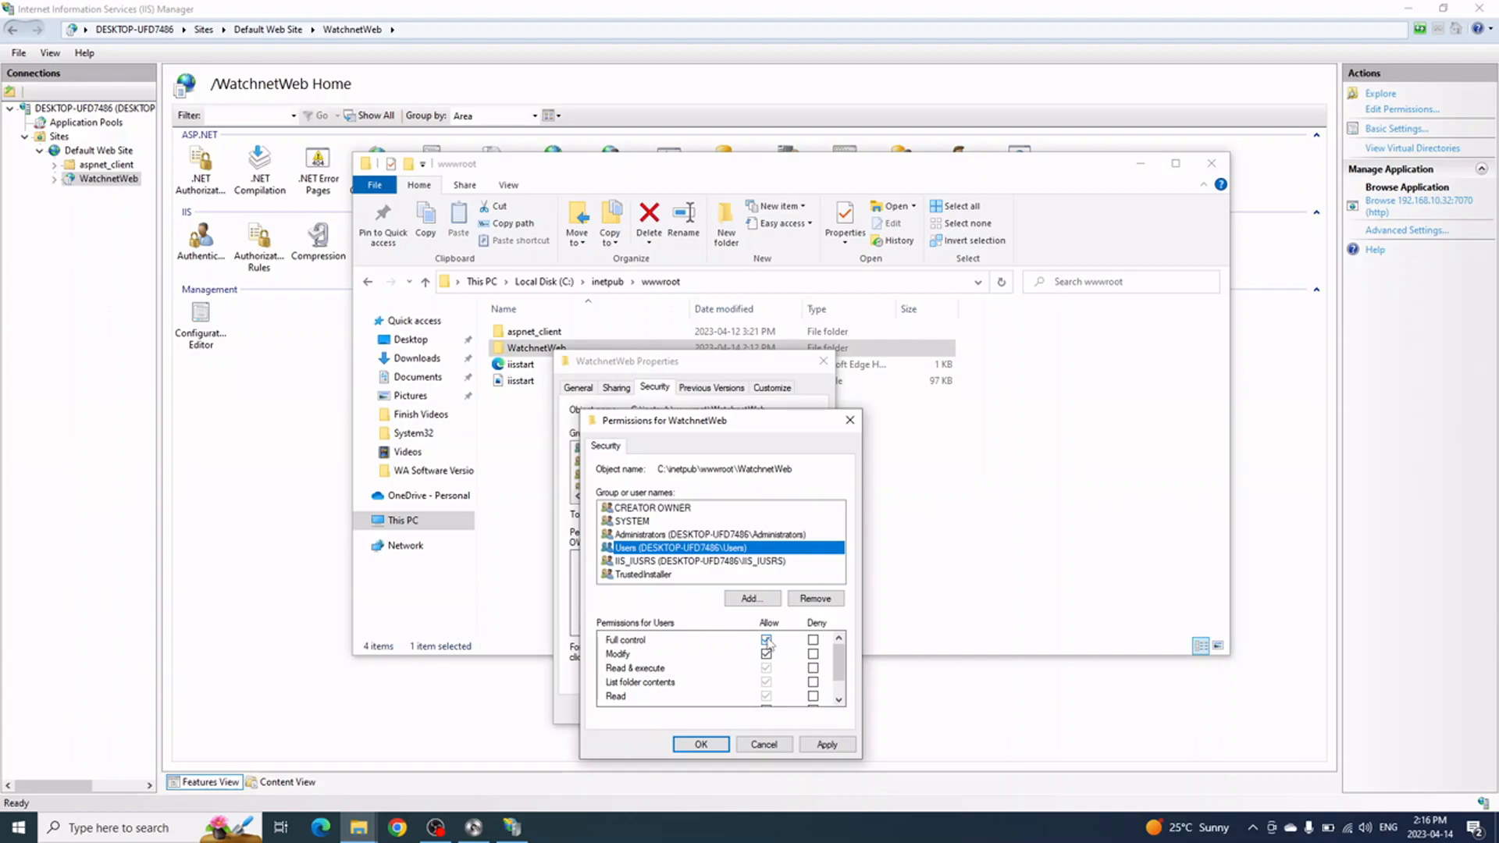
left_click(700, 744)
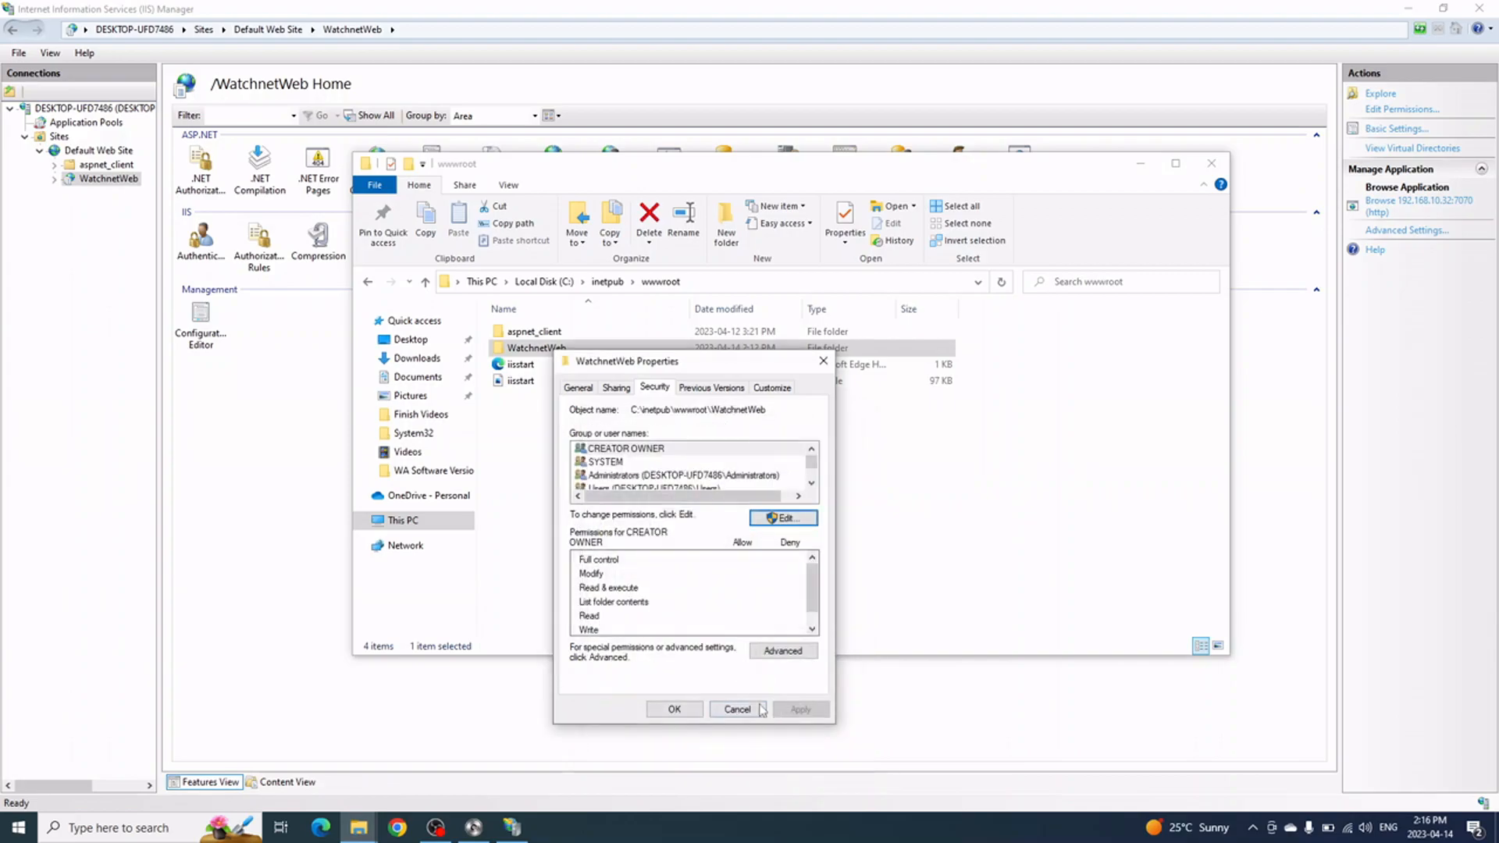
left_click(674, 708)
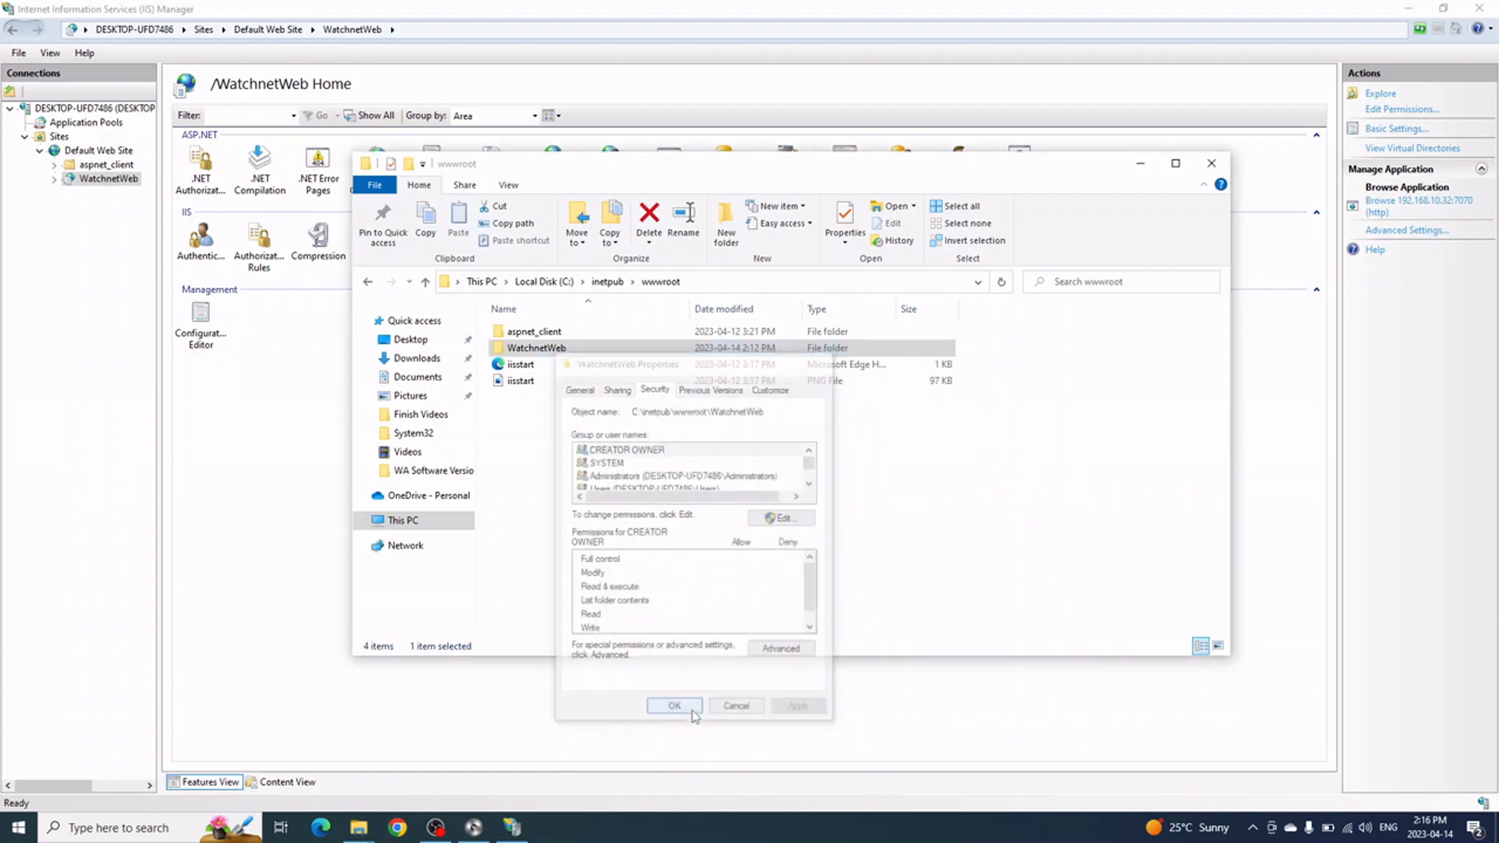
Open the Web configuration file inside the WatchnetWeb folder with Notepad
double_click(537, 348)
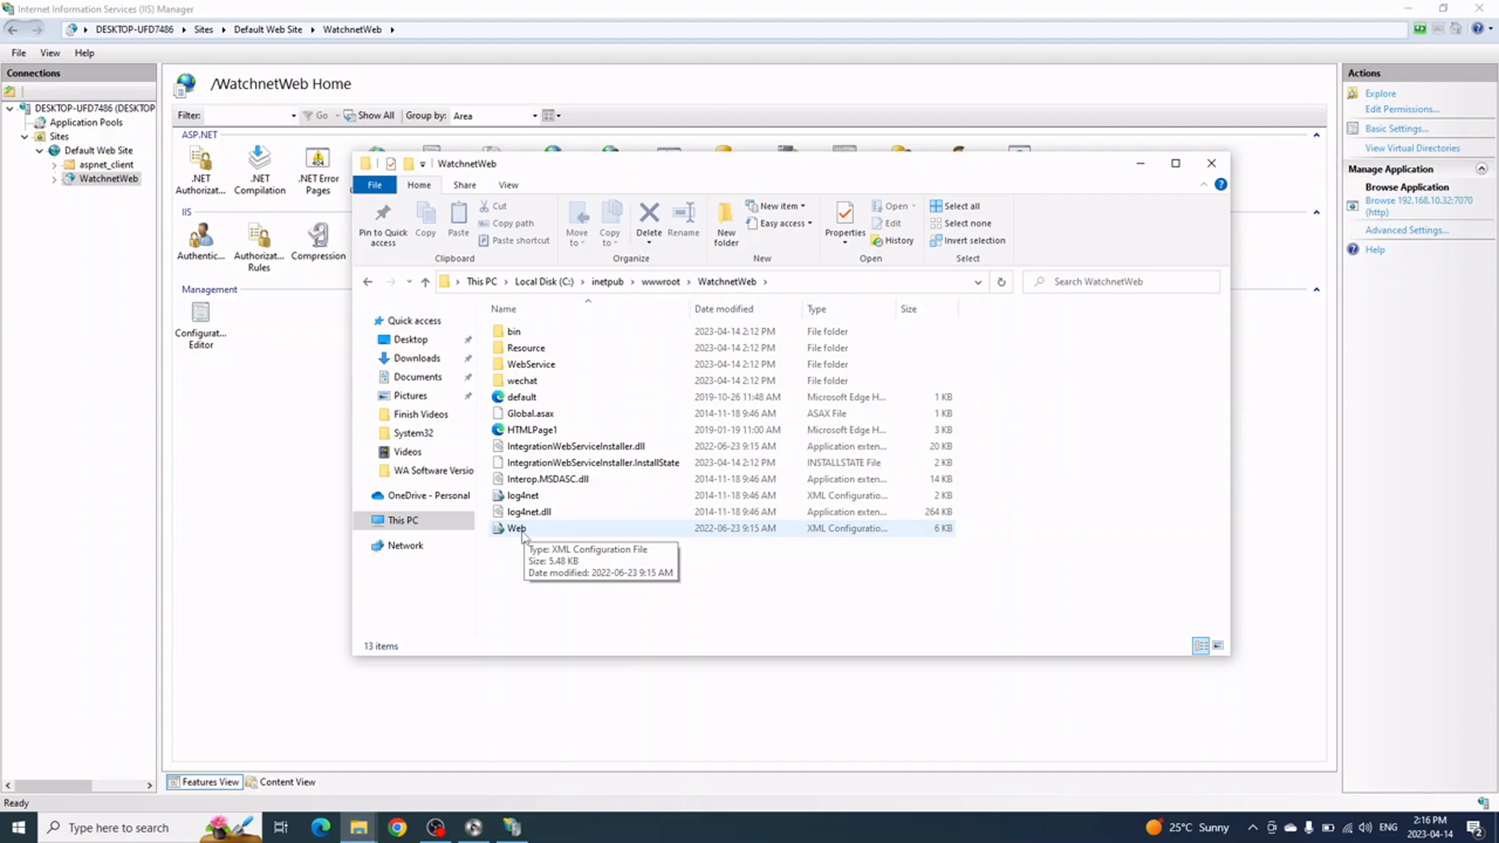
right_click(517, 528)
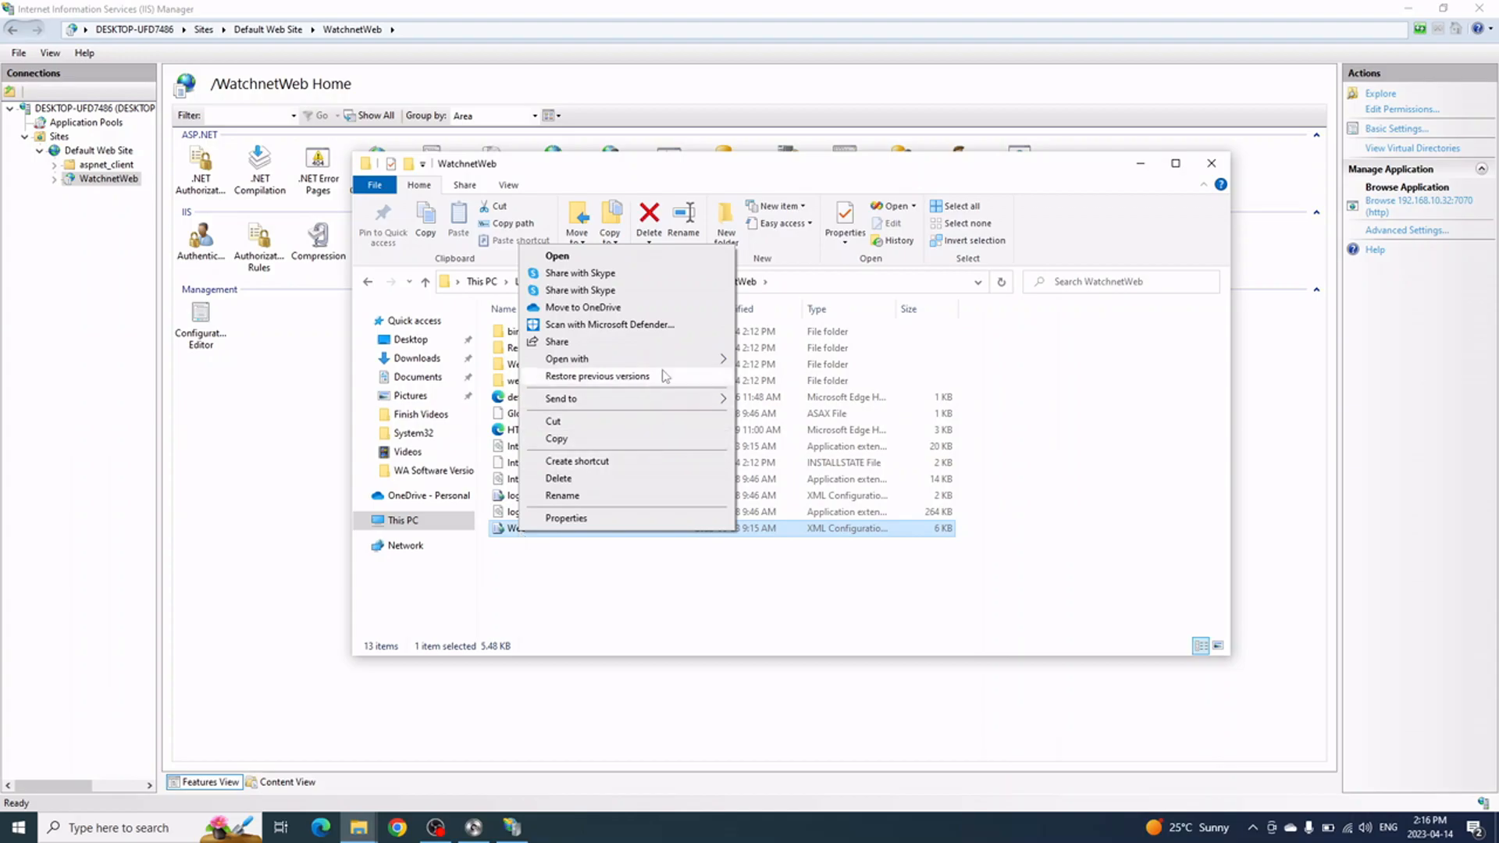
mouse_move(671, 363)
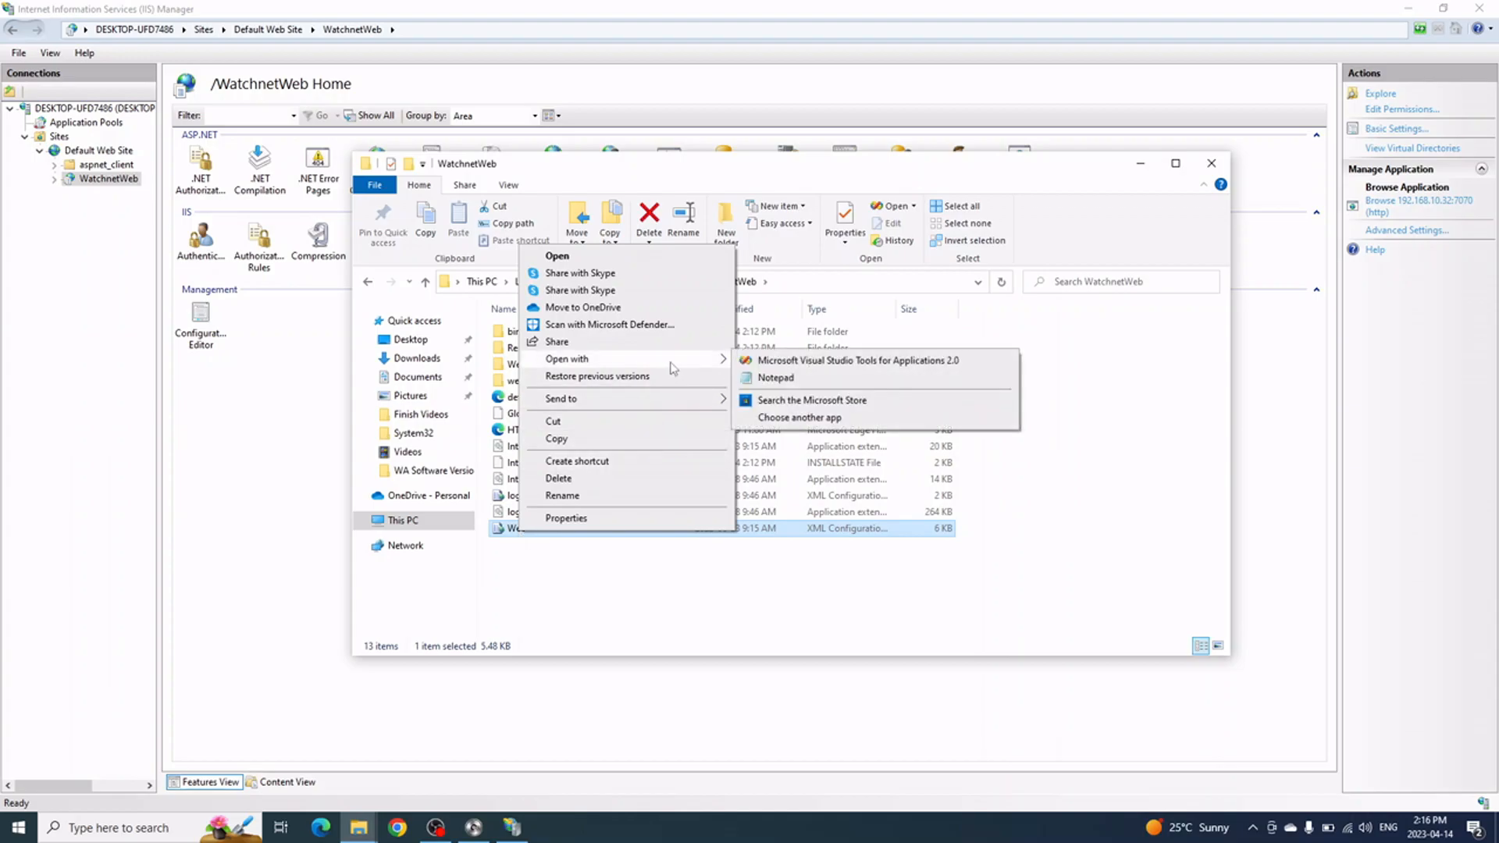
left_click(772, 379)
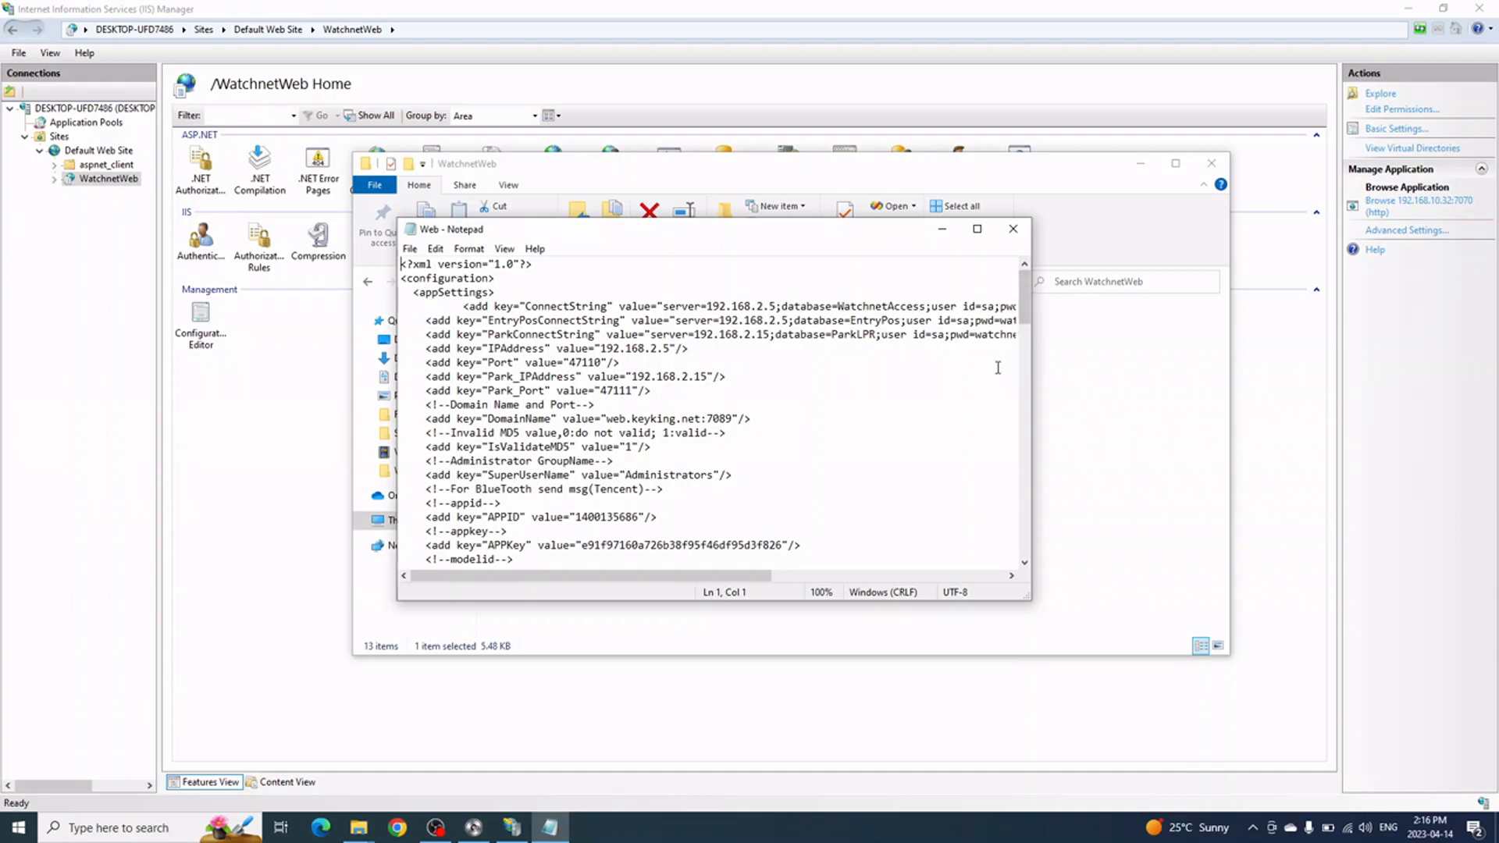
Maximize Notepad and replace the ConnectString server address with DESKTOP-UFD7486\SQLEXPRESS
left_click(977, 229)
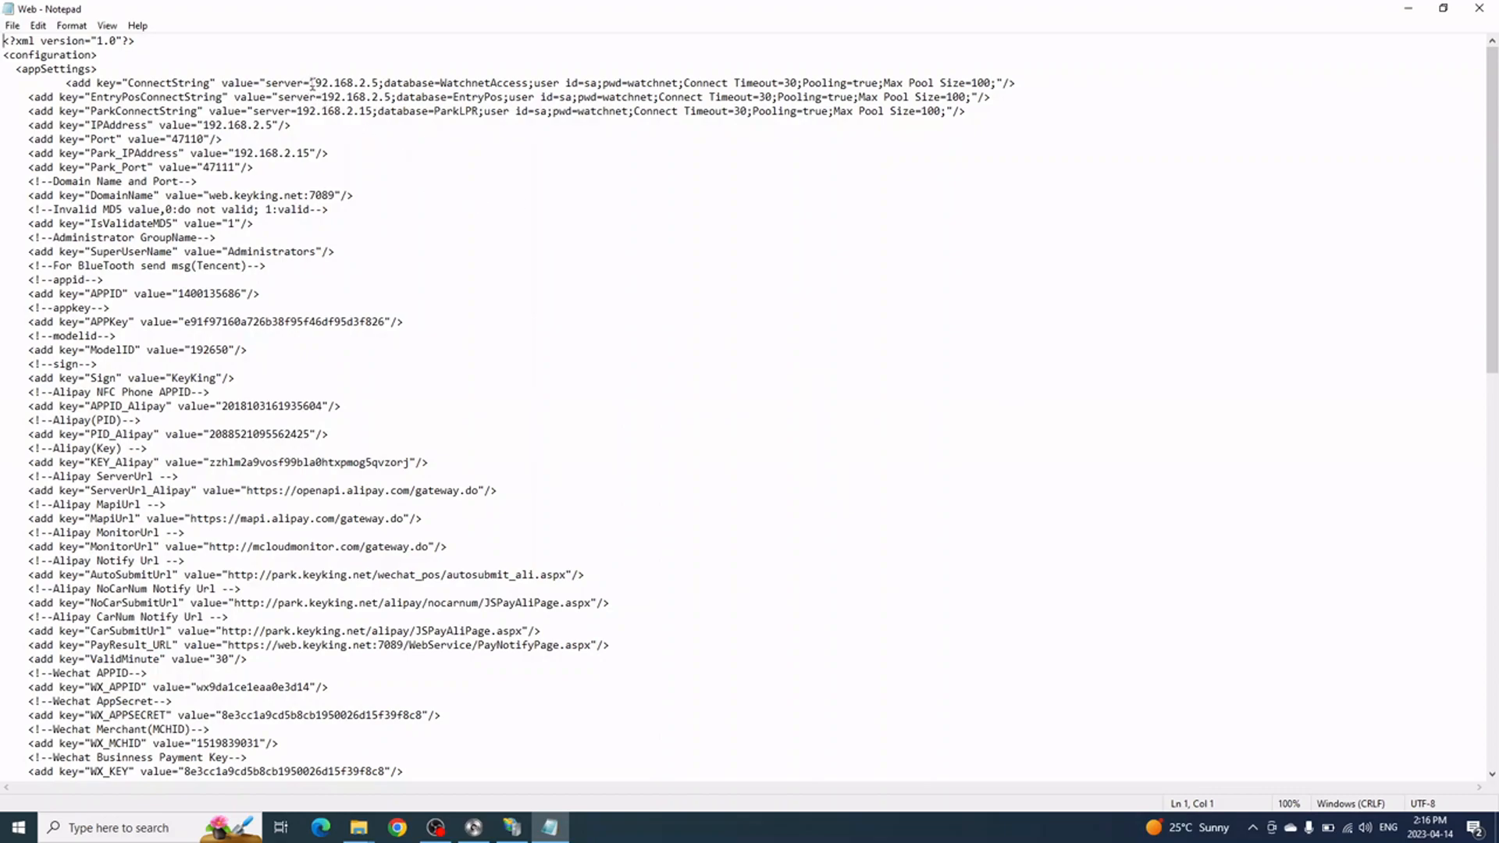
left_click_drag(309, 83, 380, 85)
right_click(341, 83)
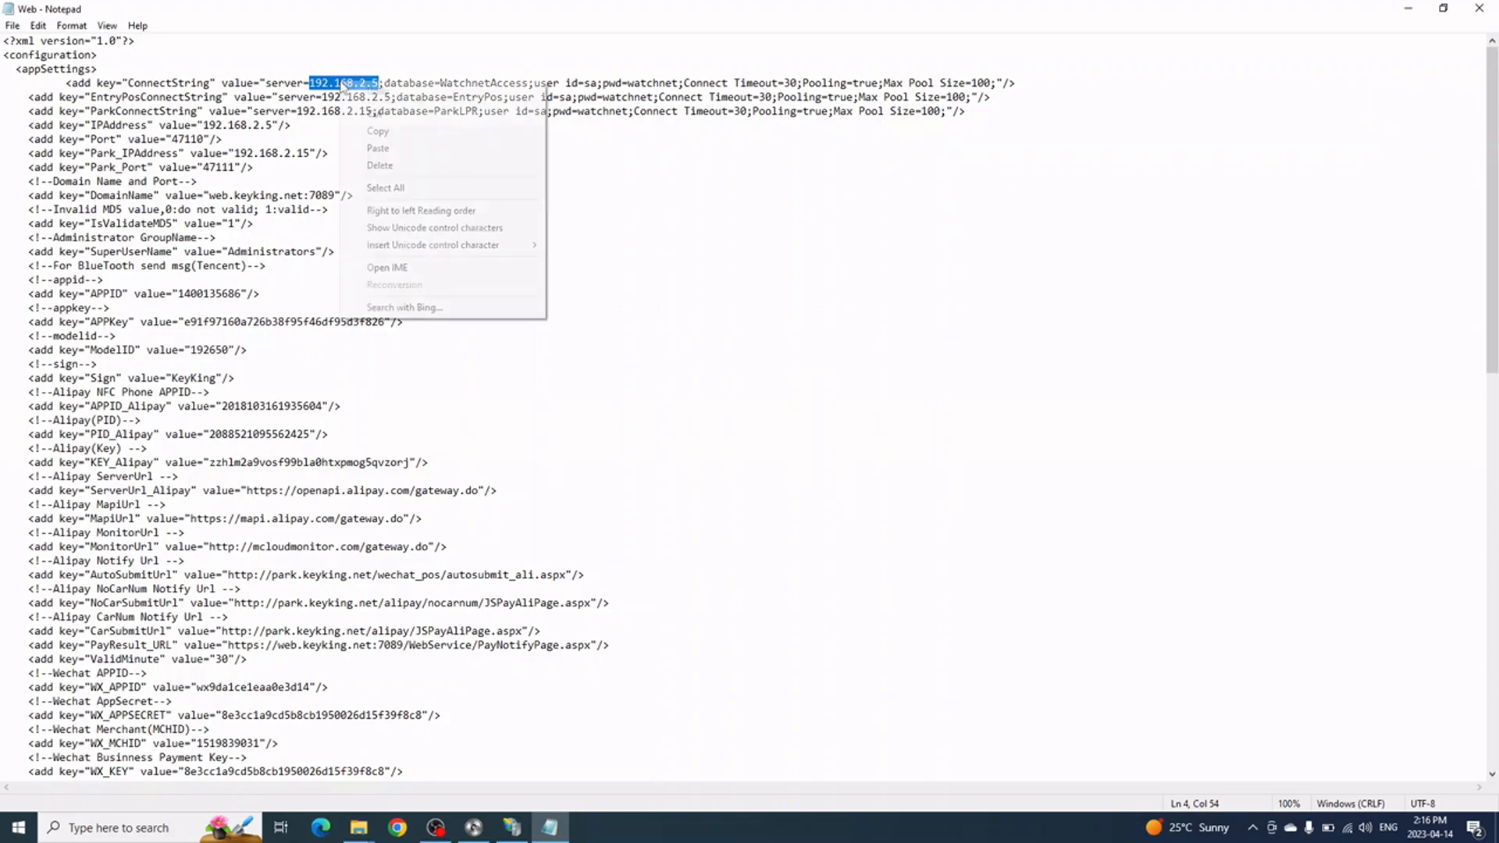
left_click(390, 150)
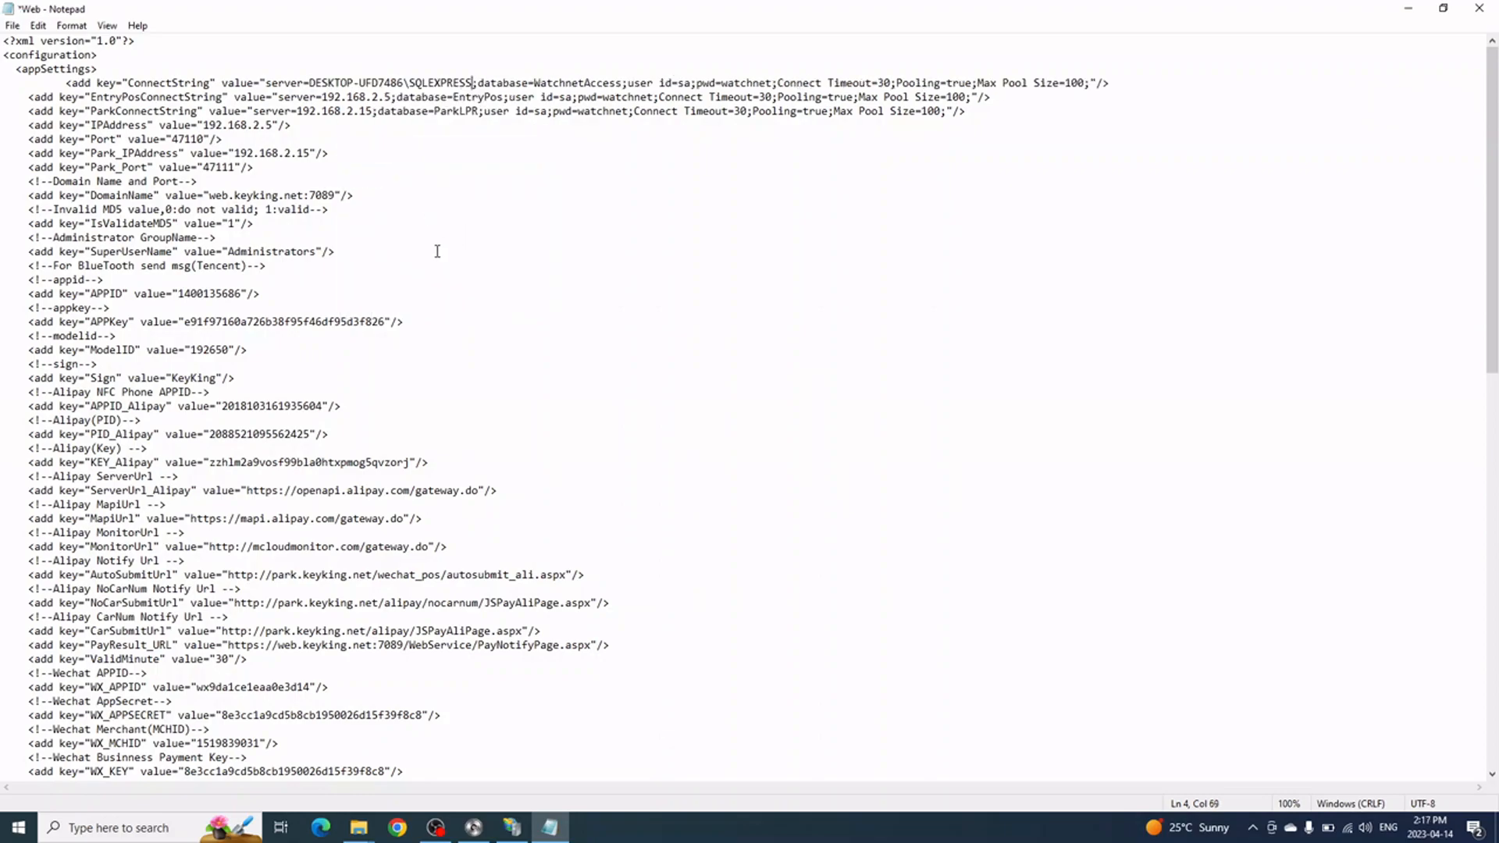
left_click(310, 83, "shift")
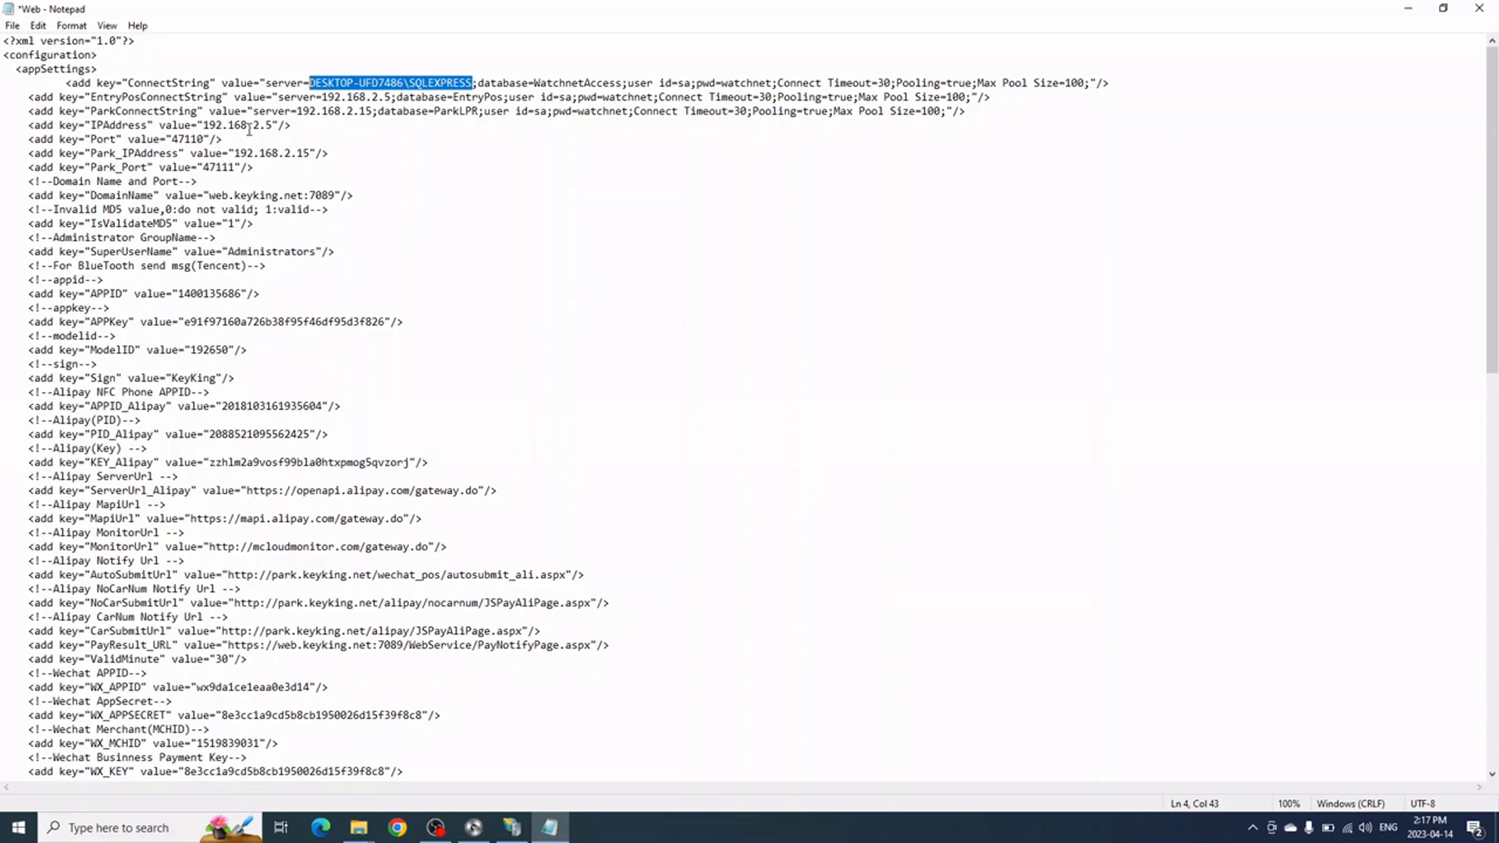
Change the IPAddress value to end in 10.32, making it 192.168.10.32
left_click(248, 129)
left_click_drag(273, 124, 253, 126)
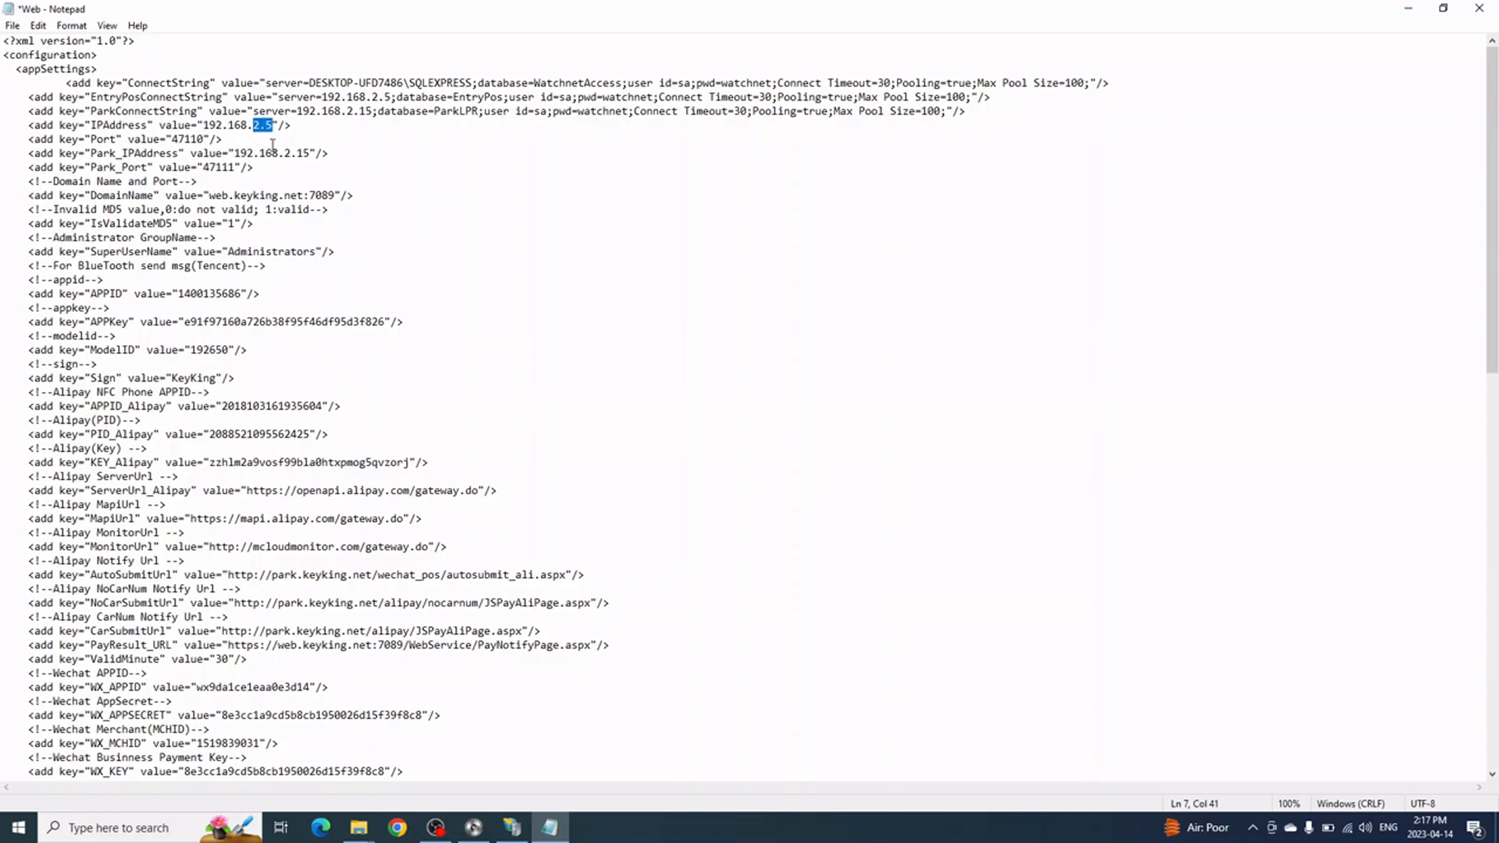
type("10.32")
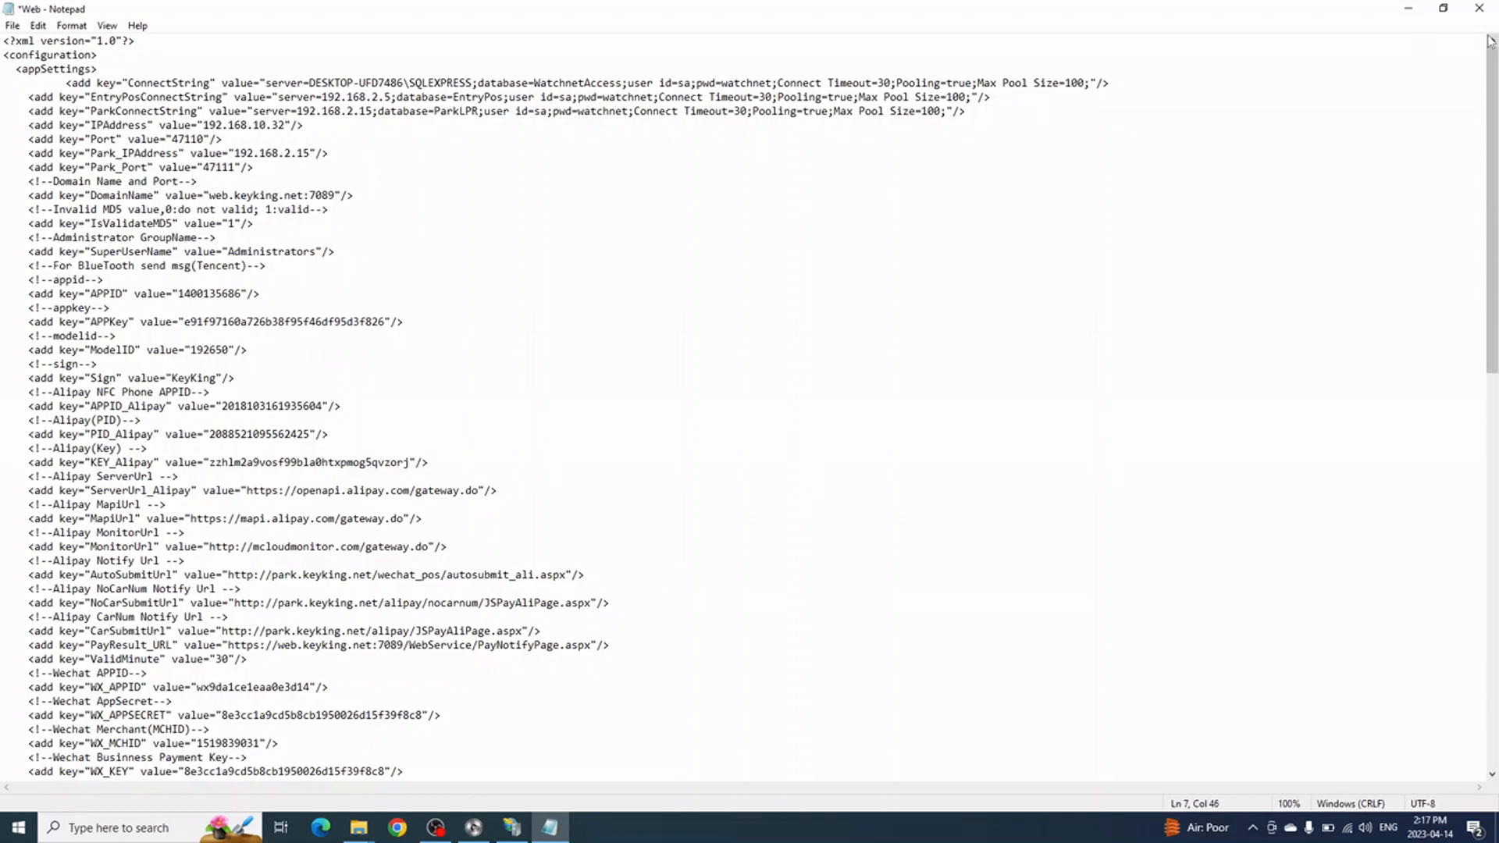
Close Notepad saving the changes to Web.config, then close File Explorer
left_click(1478, 8)
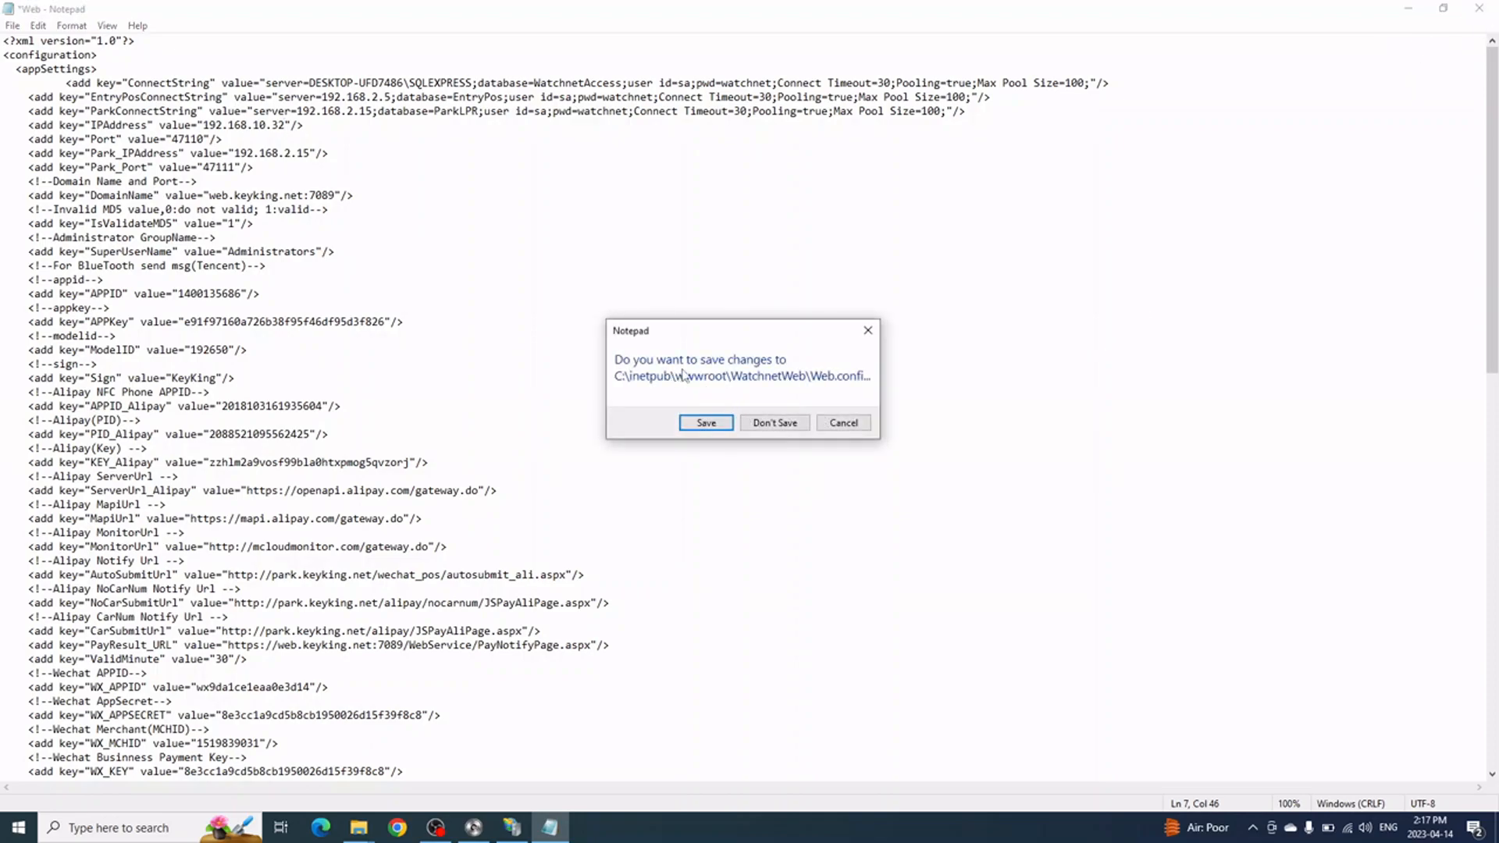
left_click(706, 422)
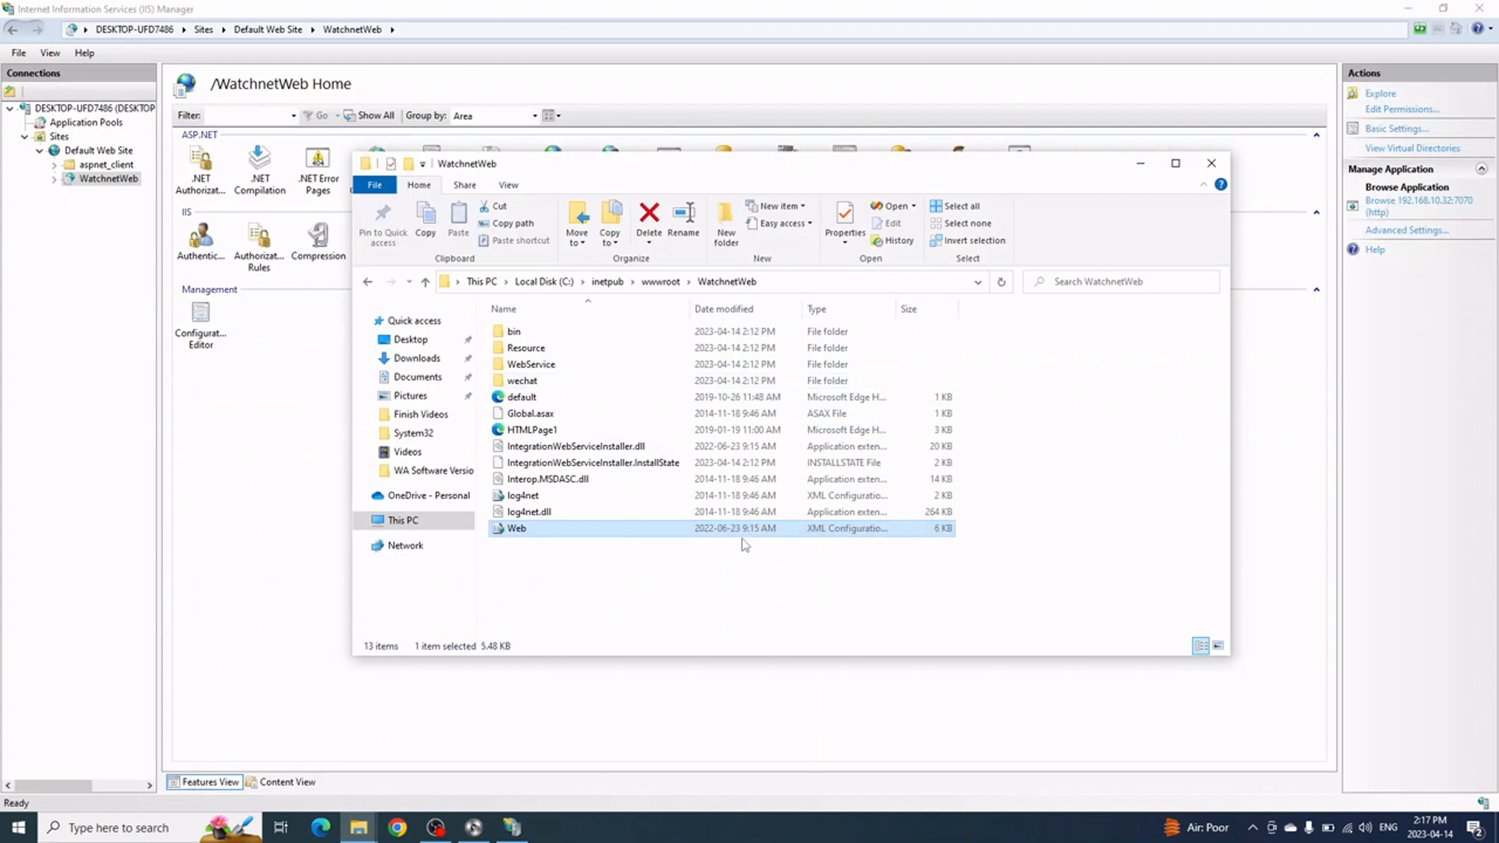
left_click(705, 568)
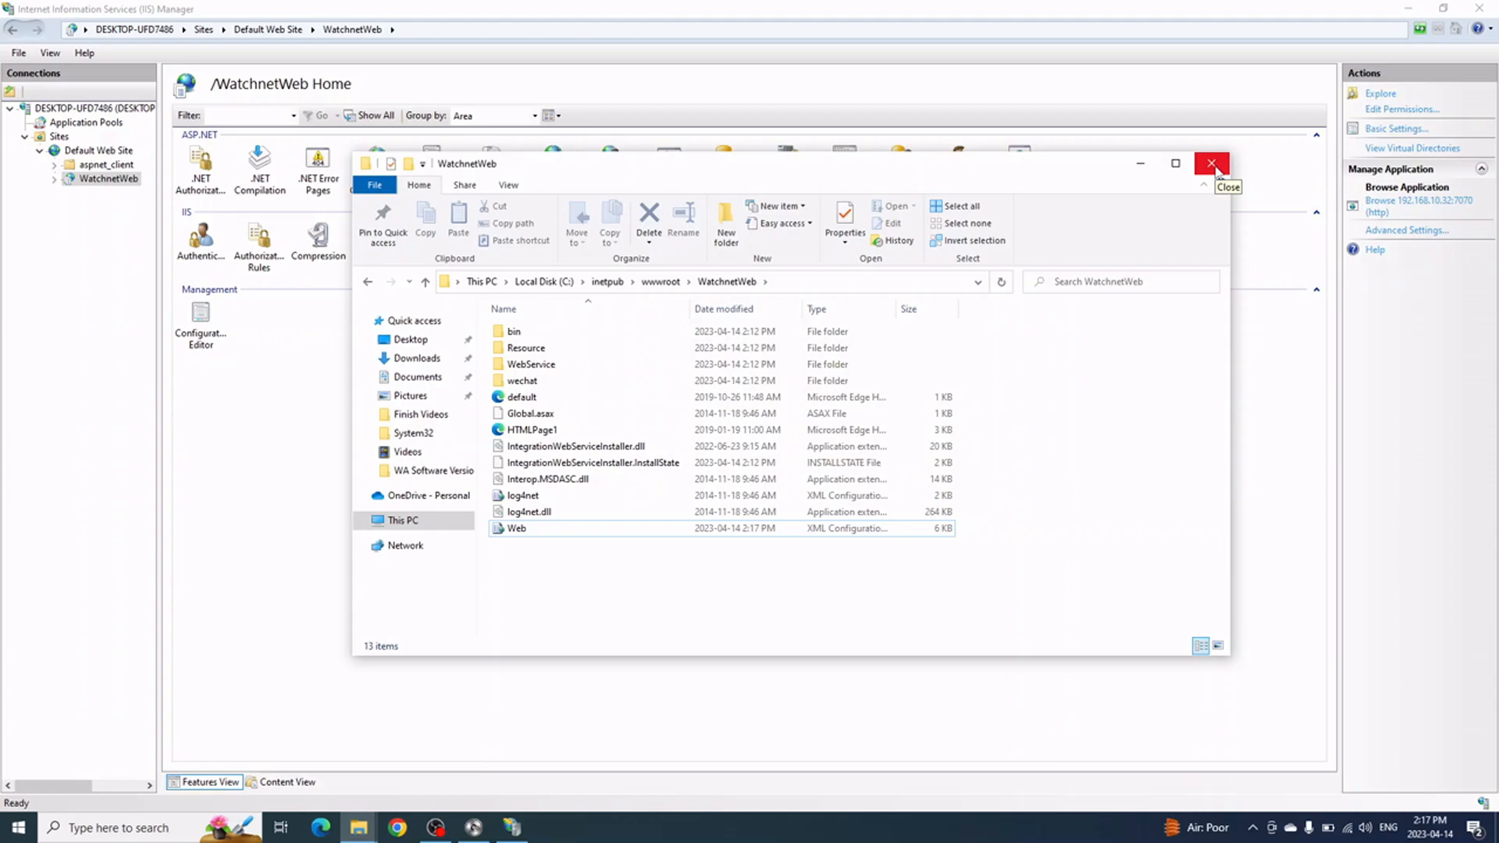
left_click(1211, 164)
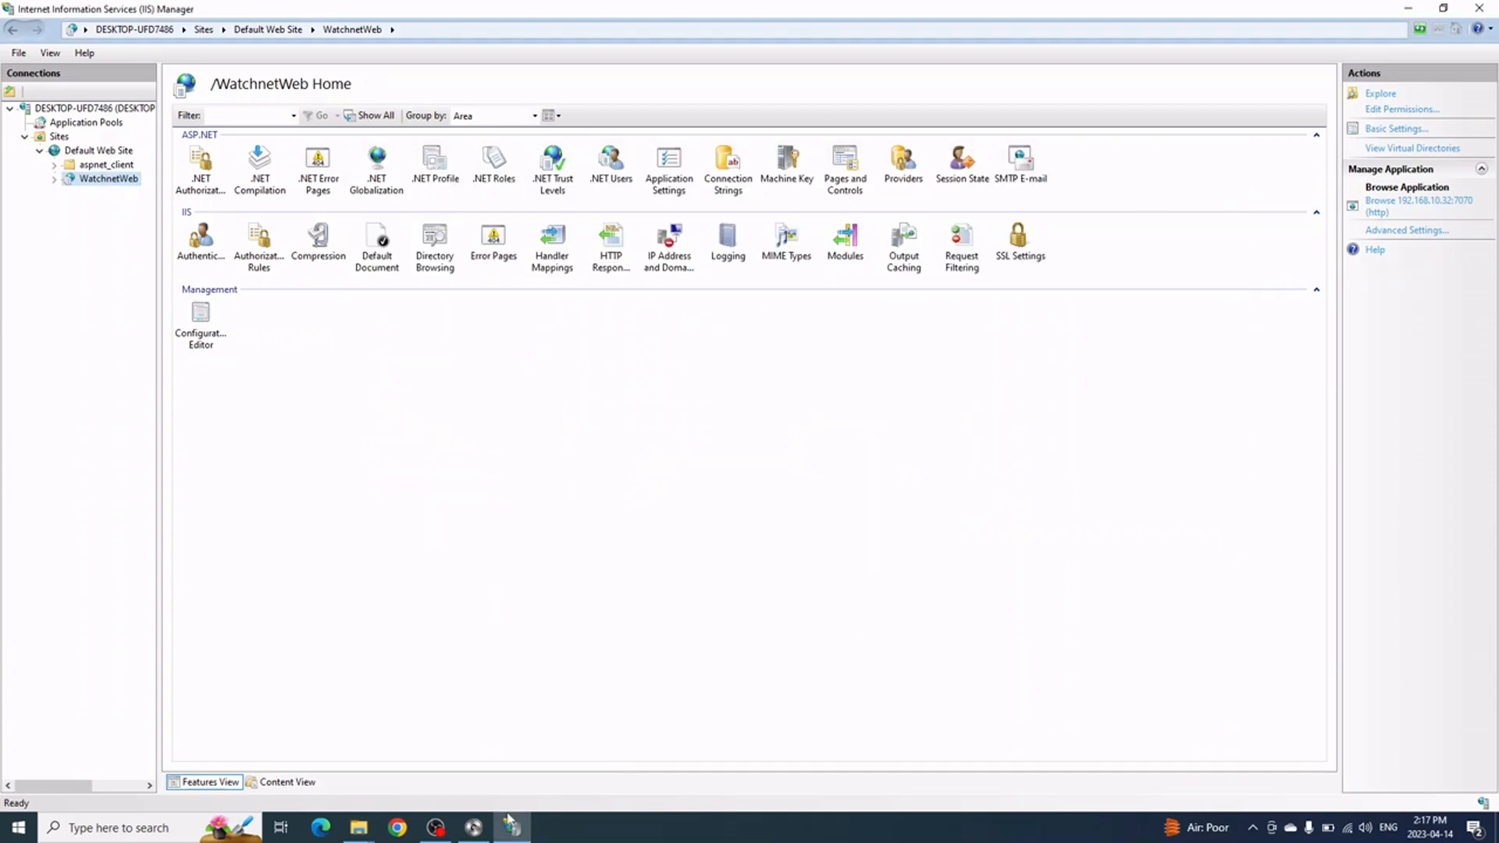
Enter IP 192.168.10.32, port 7070 and the WebService/AccessWS.asmx suffix on the phone's Set WebServer screen
mouse_move(490, 837)
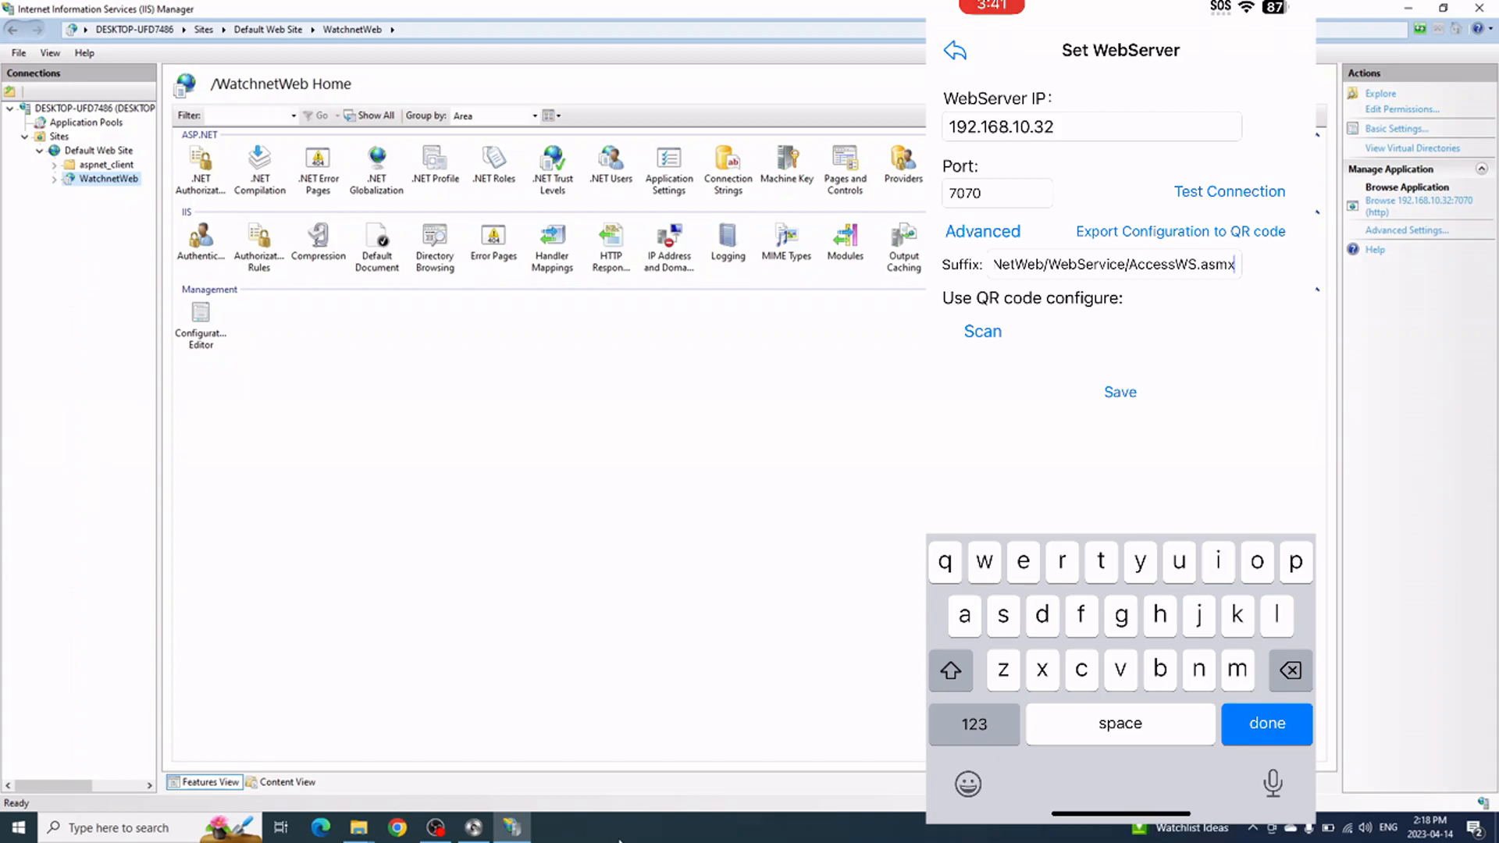
Save the phone's web server settings and dismiss the saved confirmation
left_click(1120, 392)
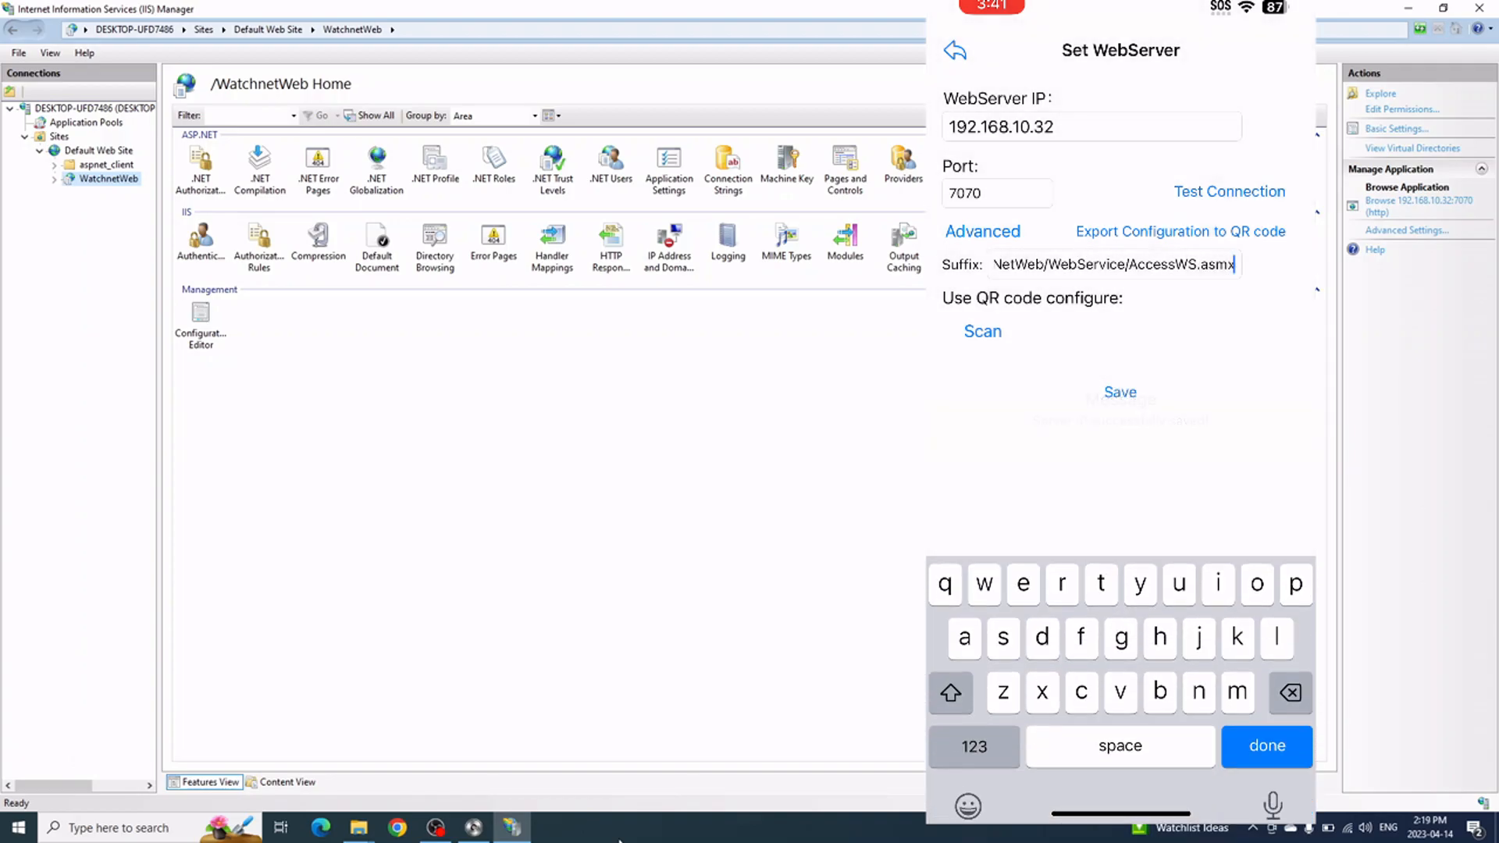
left_click(954, 51)
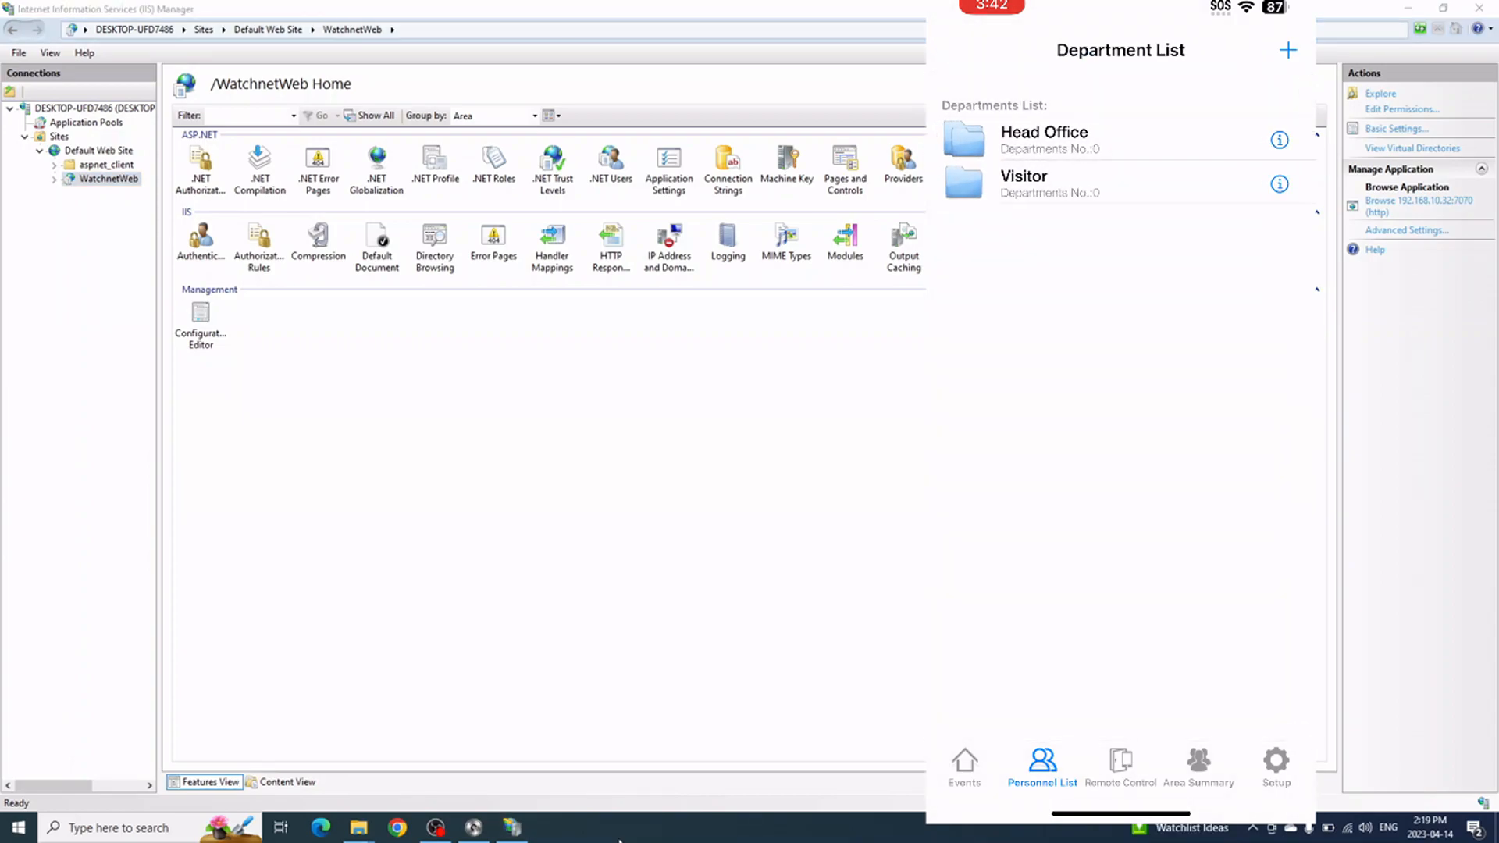
Minimize IIS Manager and expand the controller's Output node to reveal the four door locks
left_click(1409, 10)
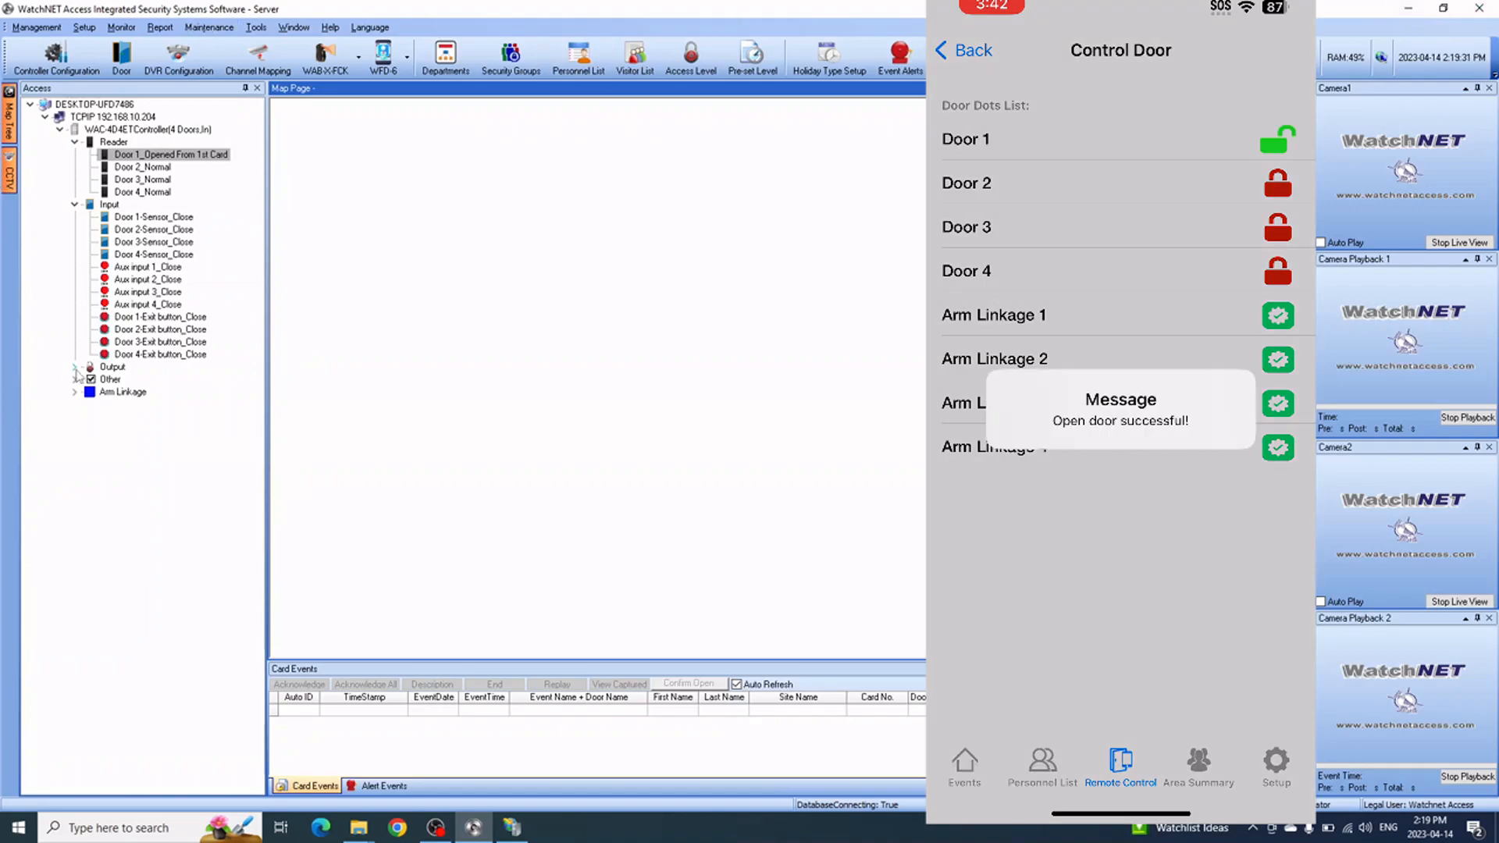
left_click(75, 369)
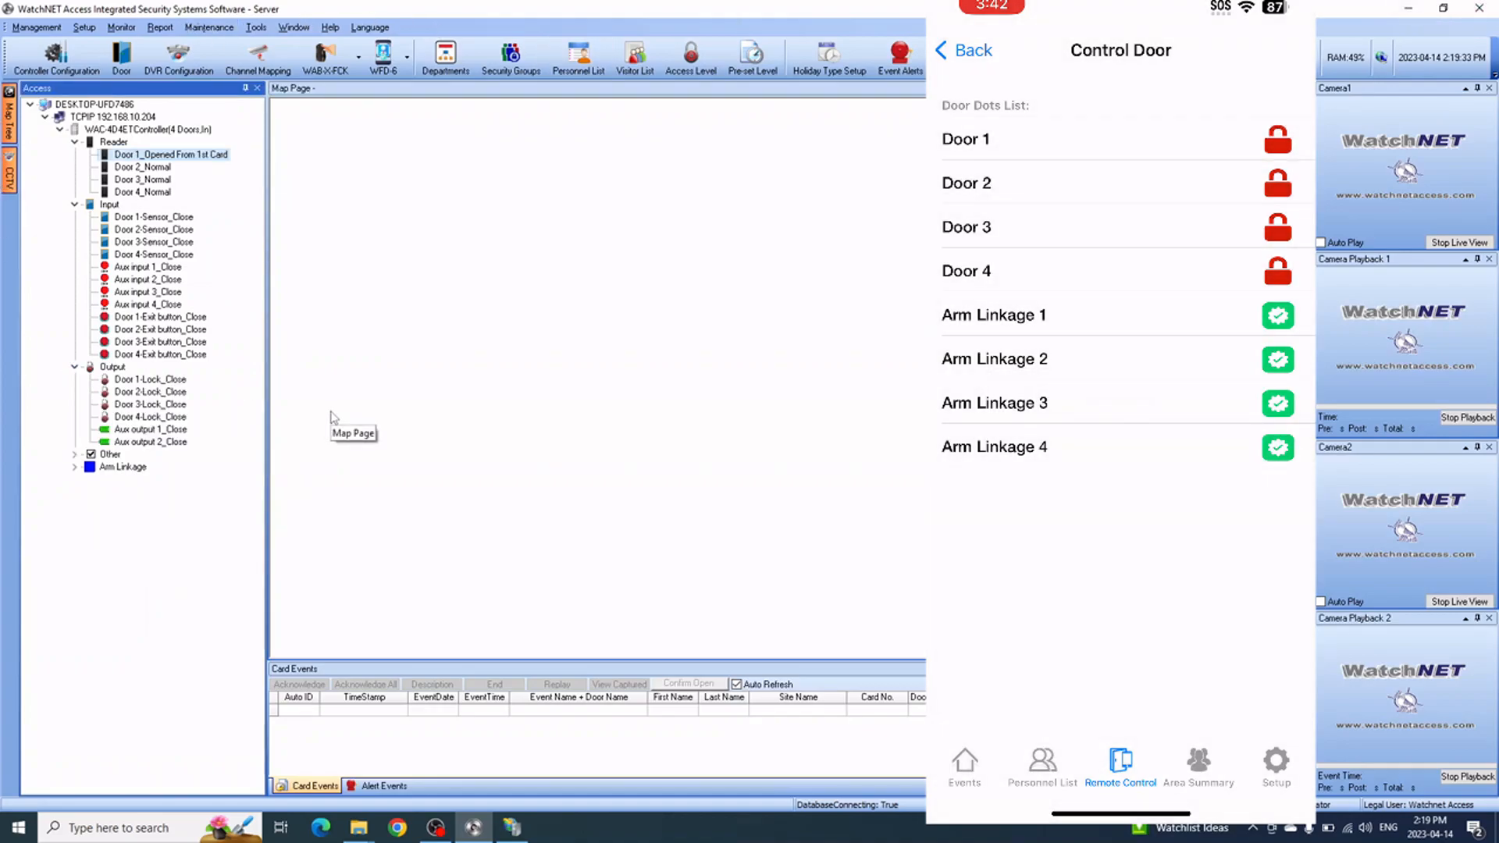